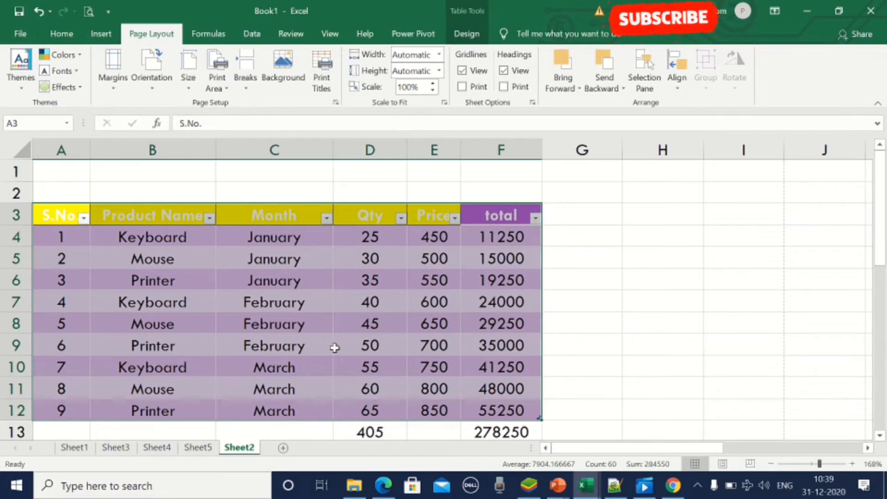
Apply the Circuit theme to the workbook and set its theme colours to Median.
click(22, 76)
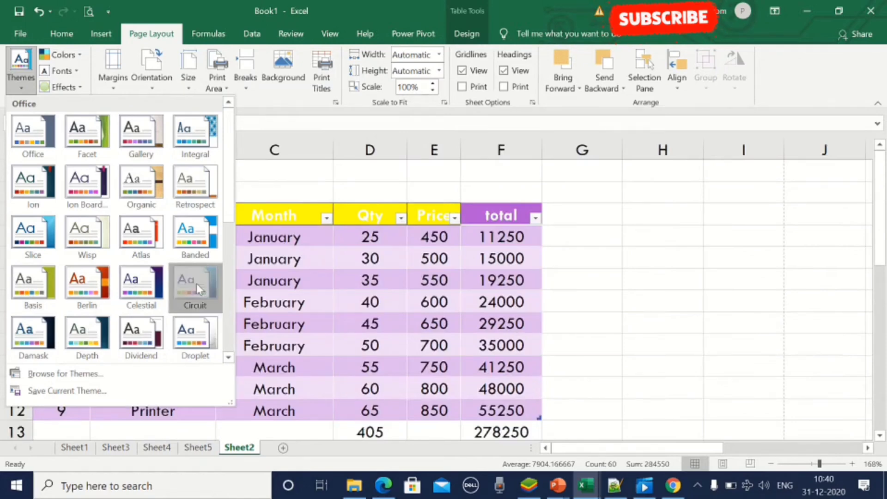
click(197, 285)
click(79, 56)
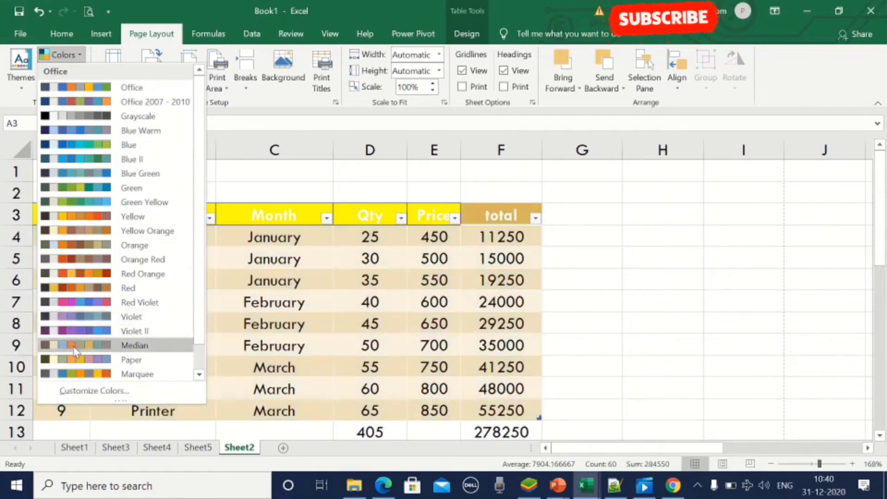
click(75, 351)
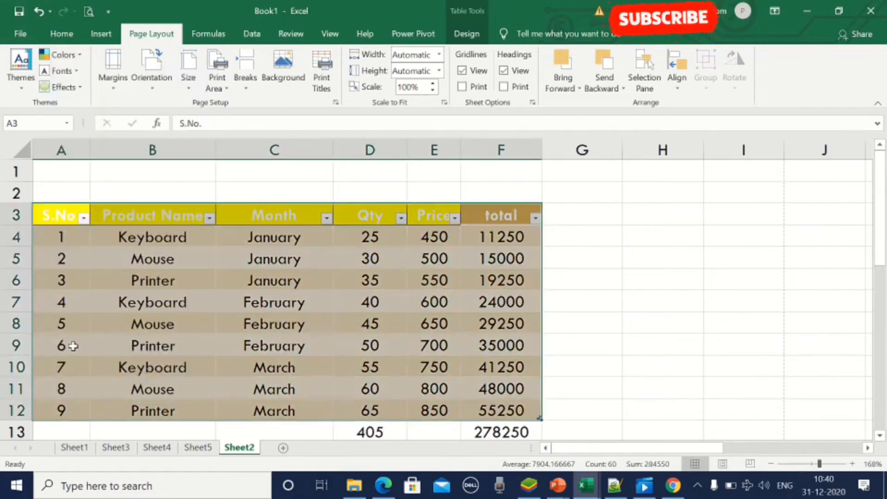
Preview alternative theme fonts, such as Century Schoolbook, on the product table.
click(61, 71)
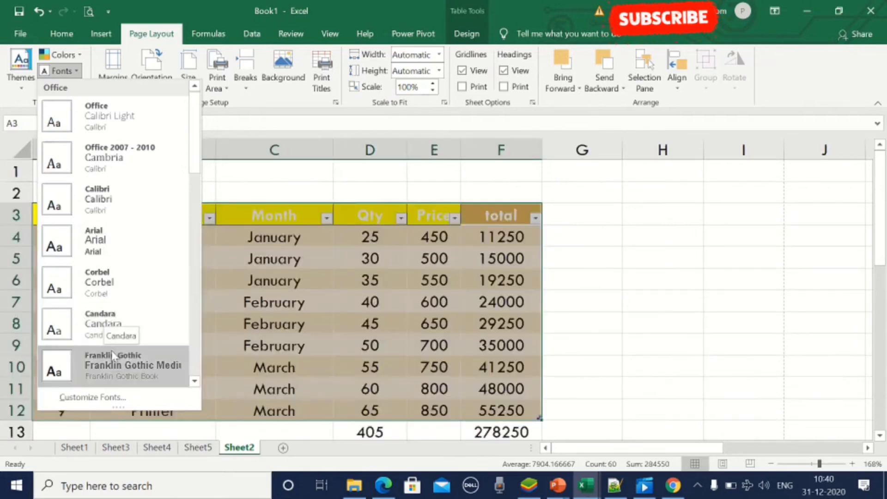
drag(199, 137, 201, 256)
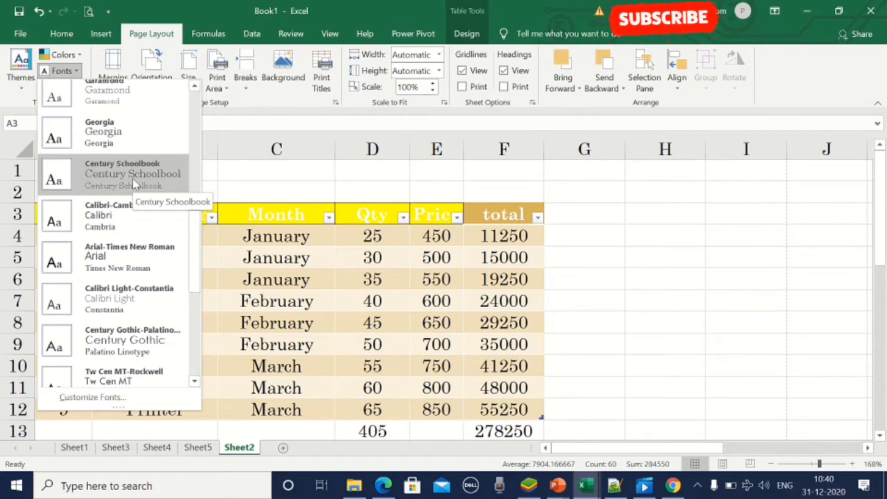
click(261, 191)
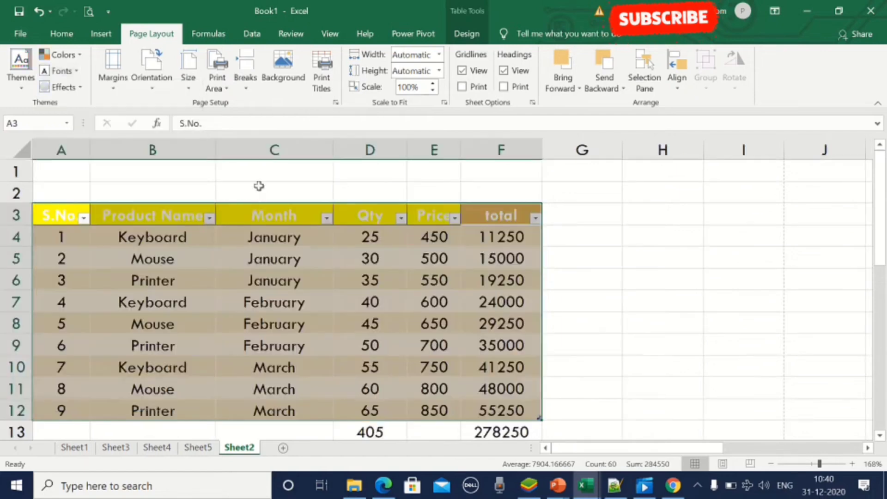
Apply the Reflection theme effects to the workbook.
click(61, 87)
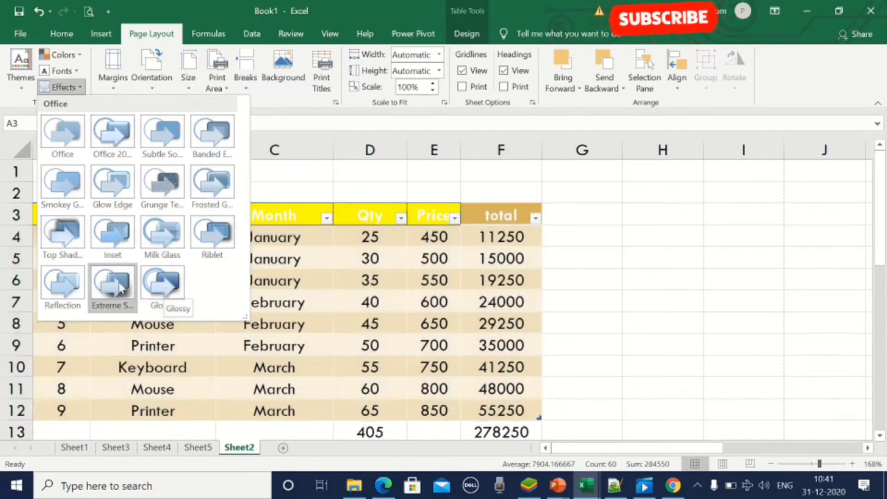
click(82, 281)
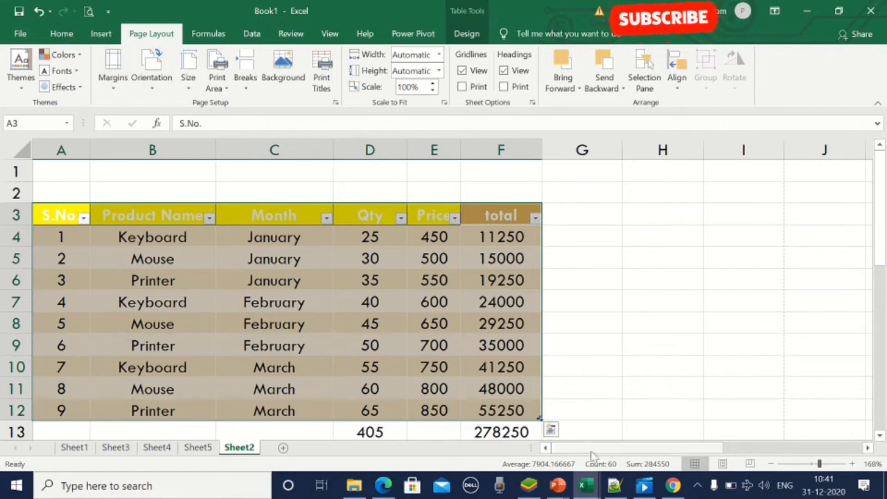
drag(612, 447, 512, 467)
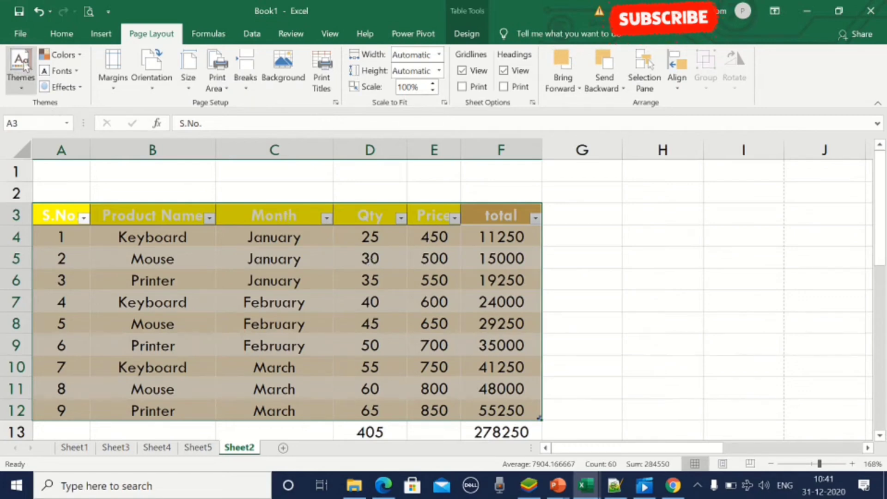
Examine the page margins around the table in the print preview and return to the sheet.
click(18, 30)
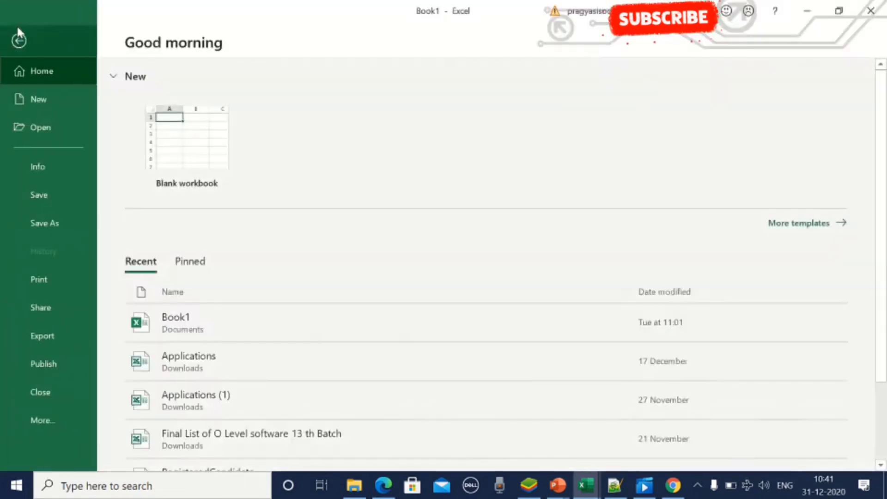
click(37, 280)
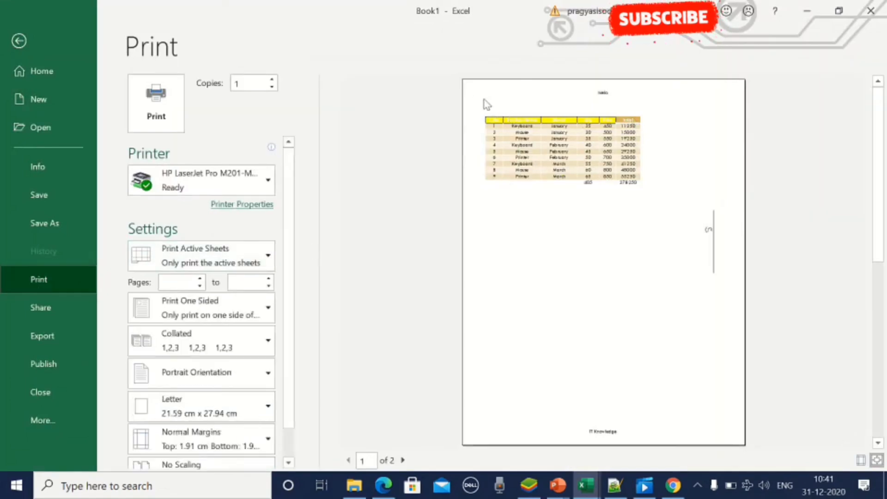
click(470, 96)
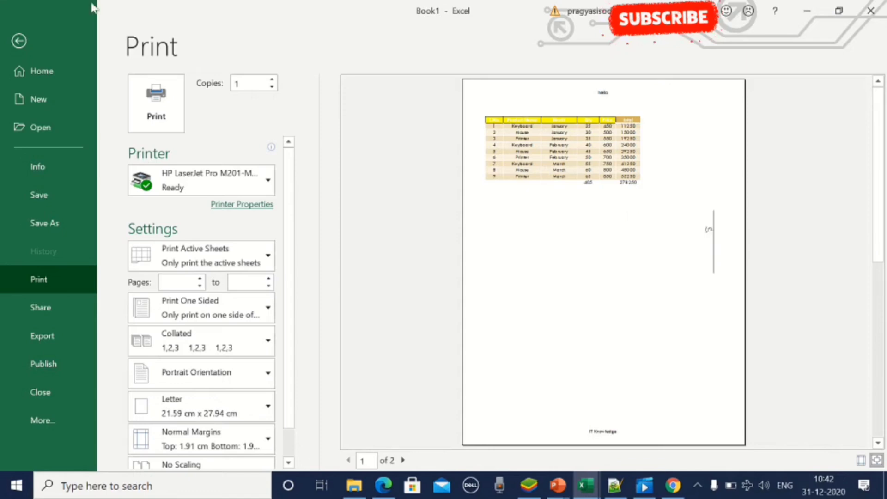
click(19, 41)
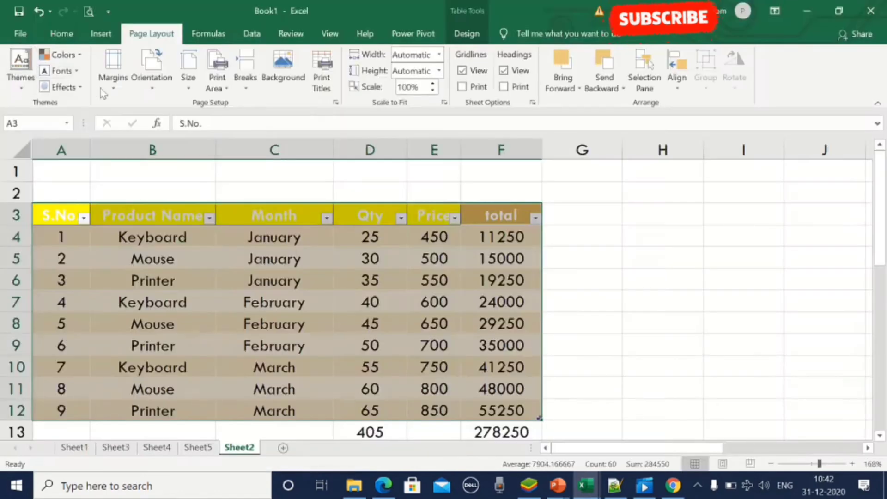
Set the page margins to Narrow and check the table's placement in the print preview.
click(113, 74)
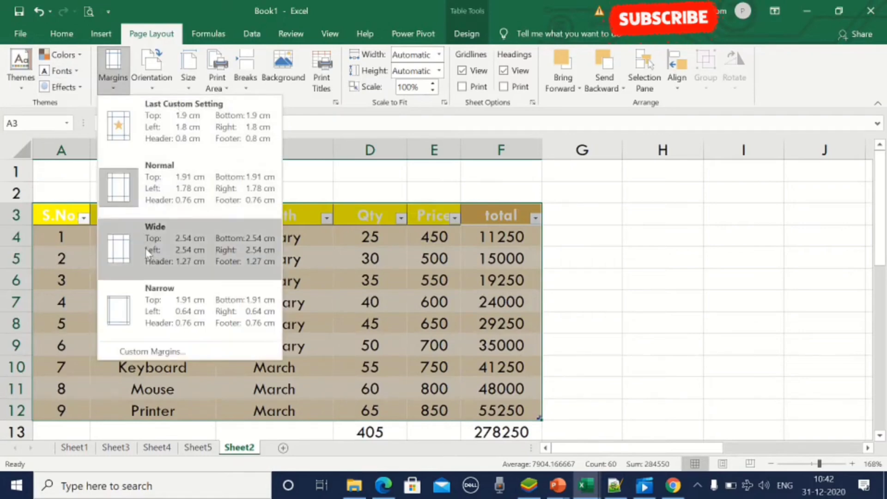
click(147, 310)
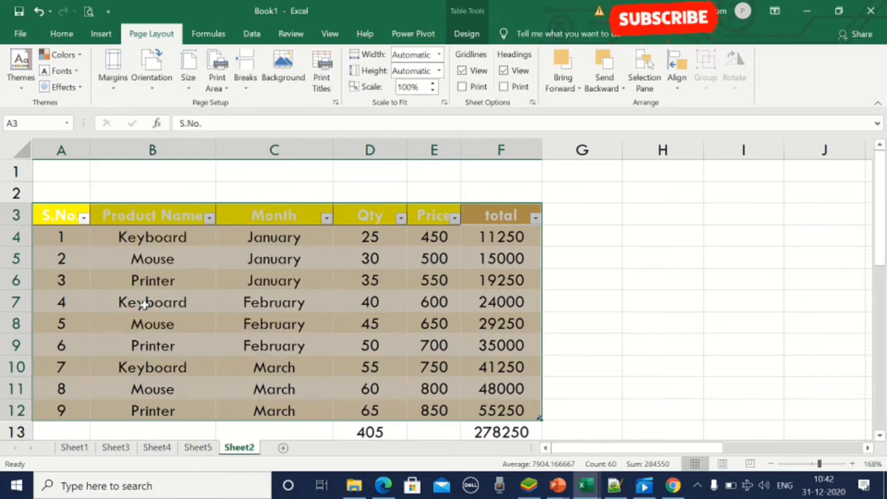
click(88, 10)
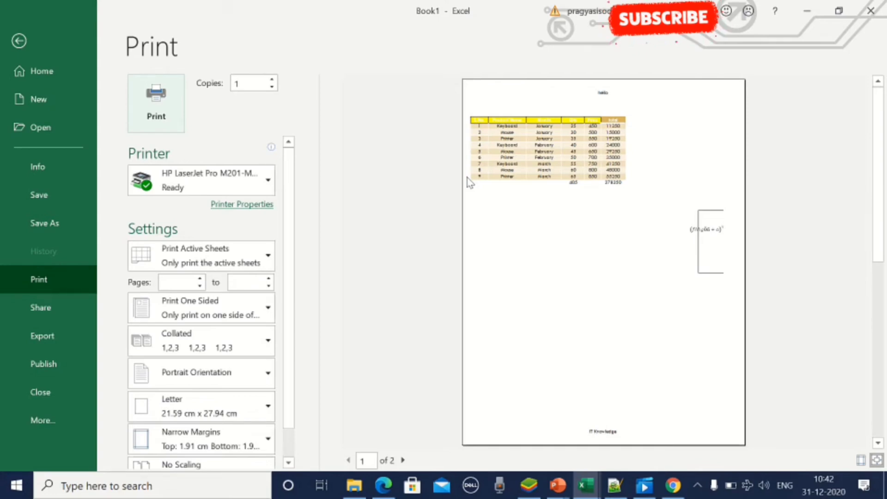
click(19, 39)
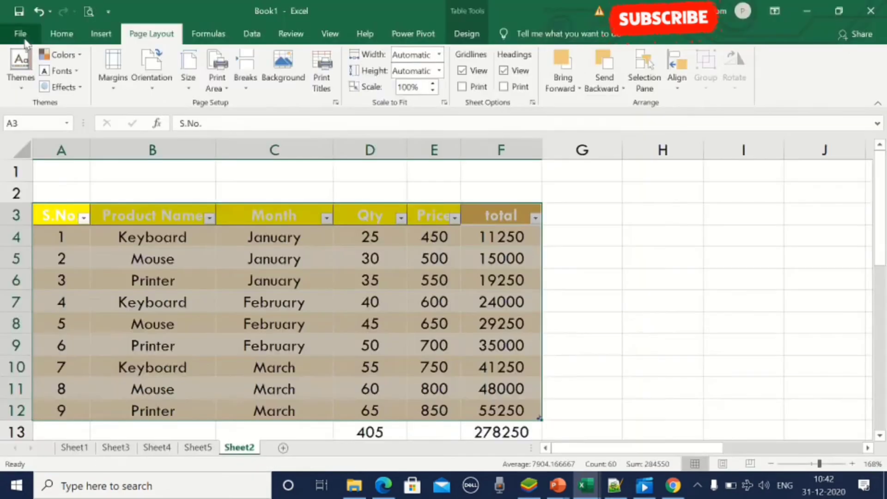
Review the preset page margins and examine the portrait page in the print preview.
click(118, 78)
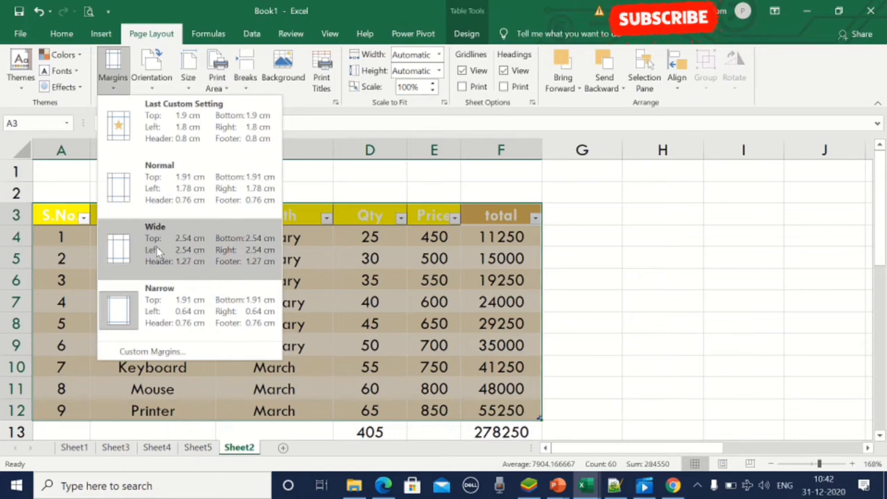
click(400, 320)
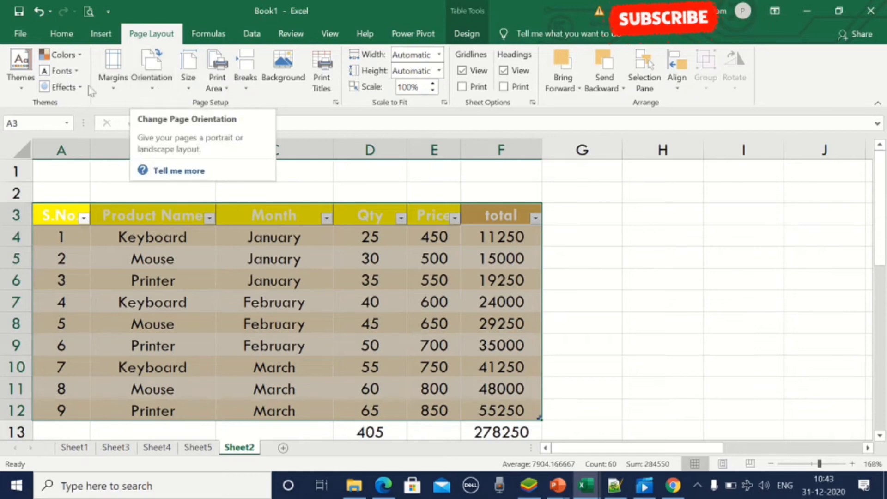
click(88, 9)
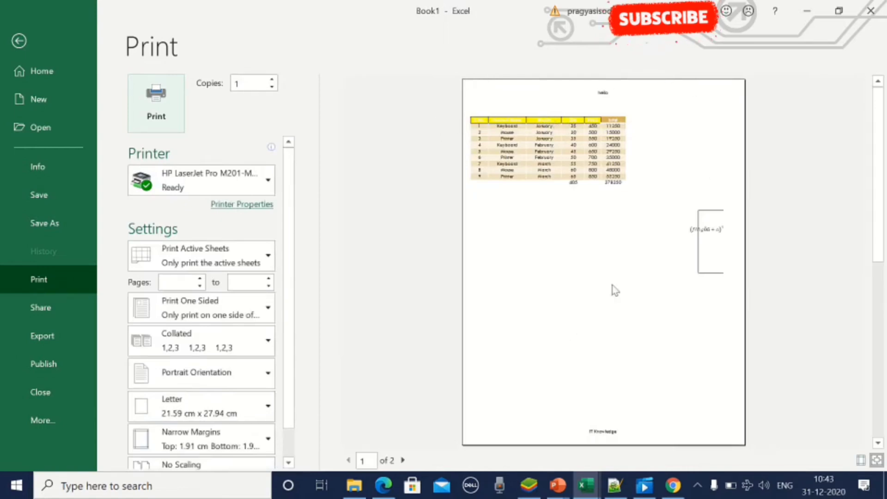
click(18, 40)
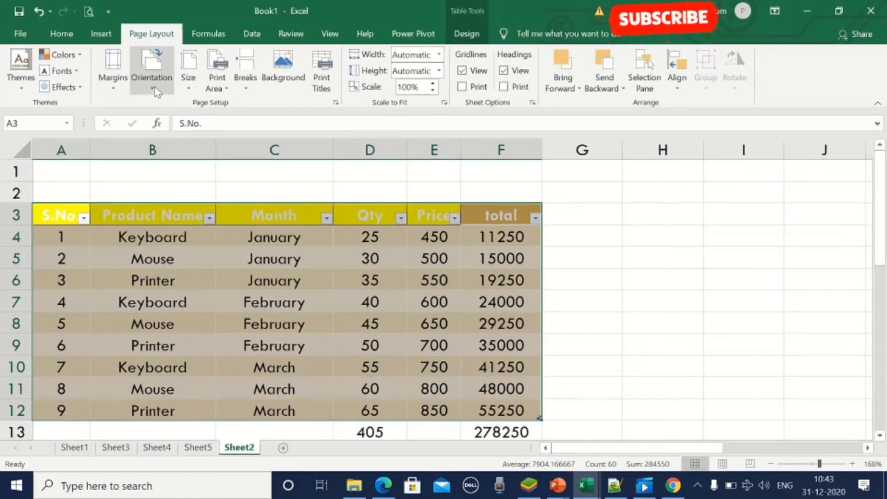
Set the page orientation to Landscape and check the sheet in the print preview.
click(155, 88)
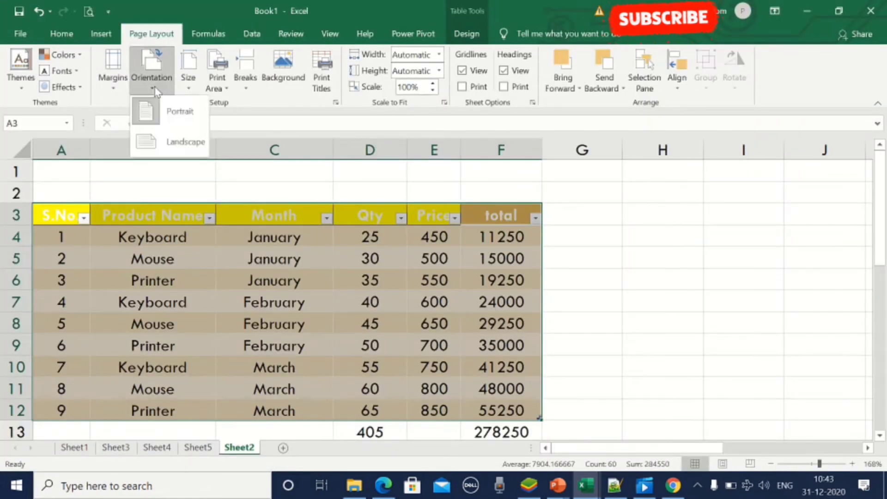
click(162, 145)
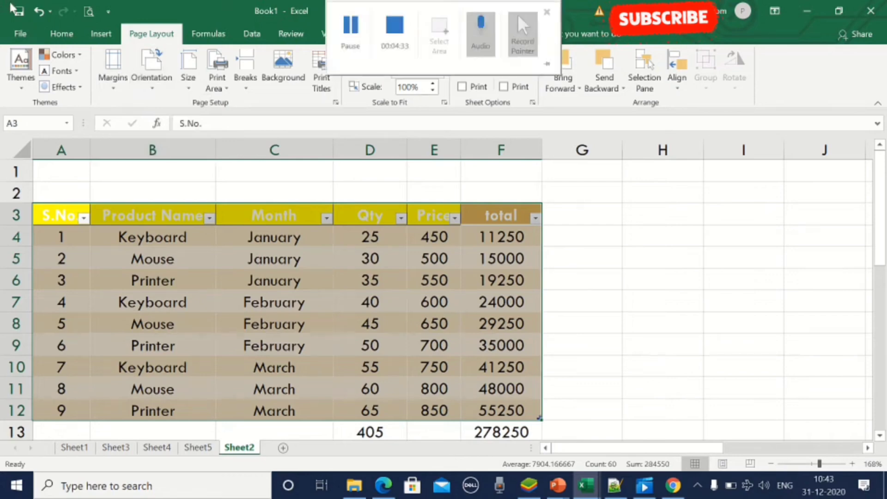
click(89, 12)
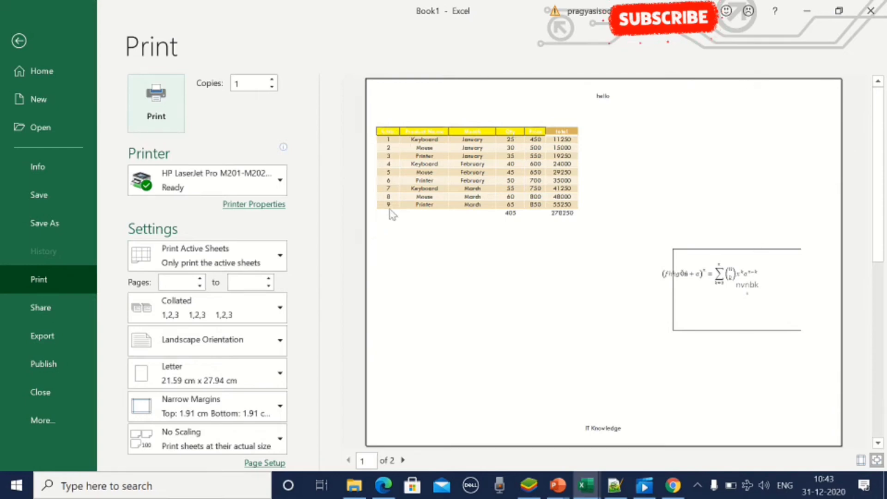
click(19, 41)
Set the page margins to Normal and the page orientation to Portrait.
click(113, 83)
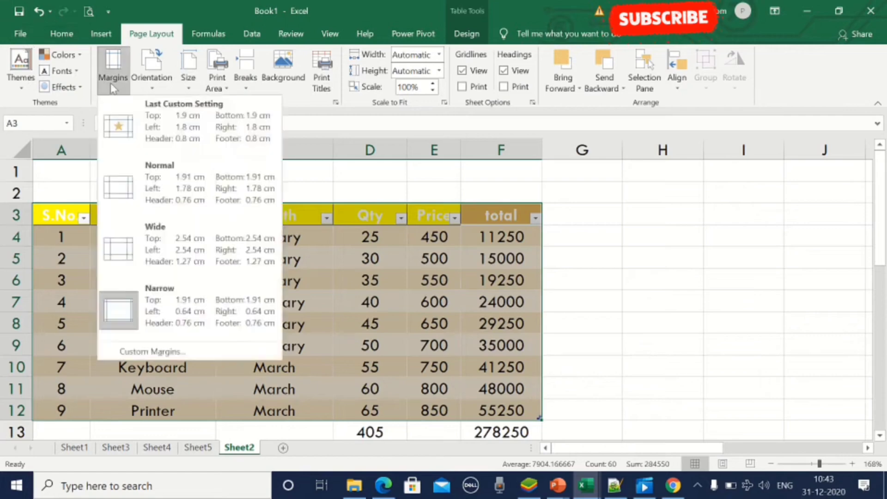
click(168, 193)
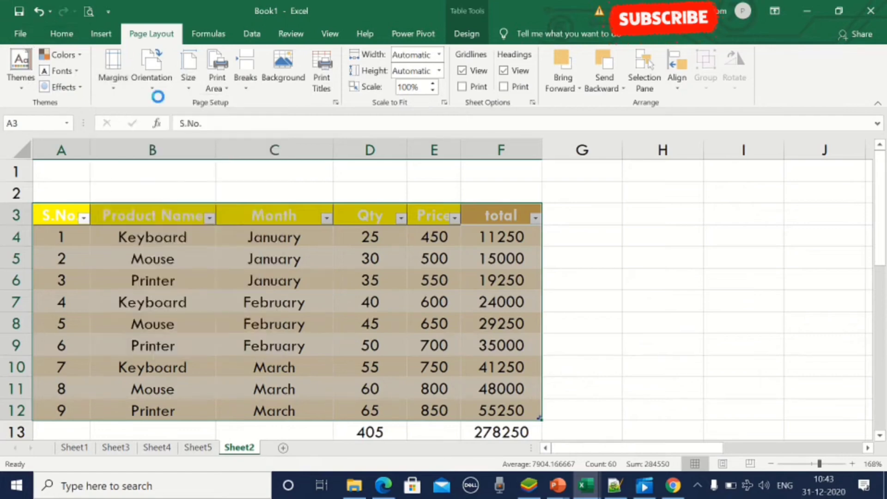
click(158, 94)
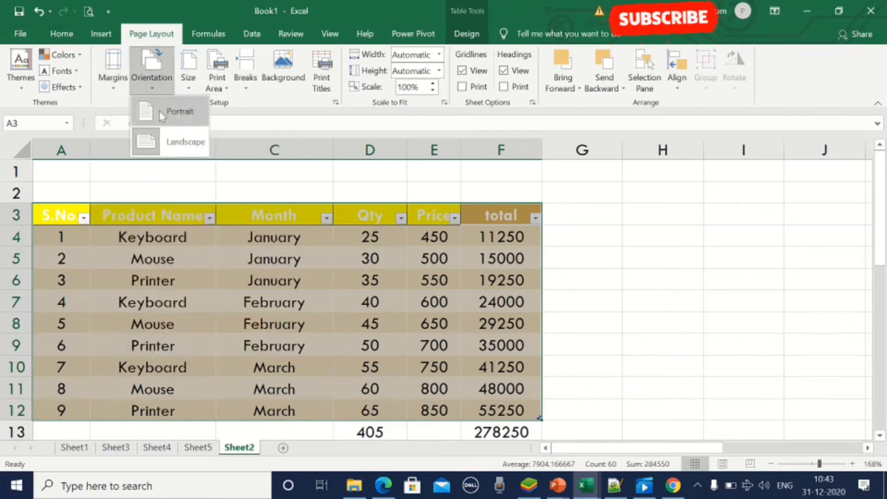
click(161, 116)
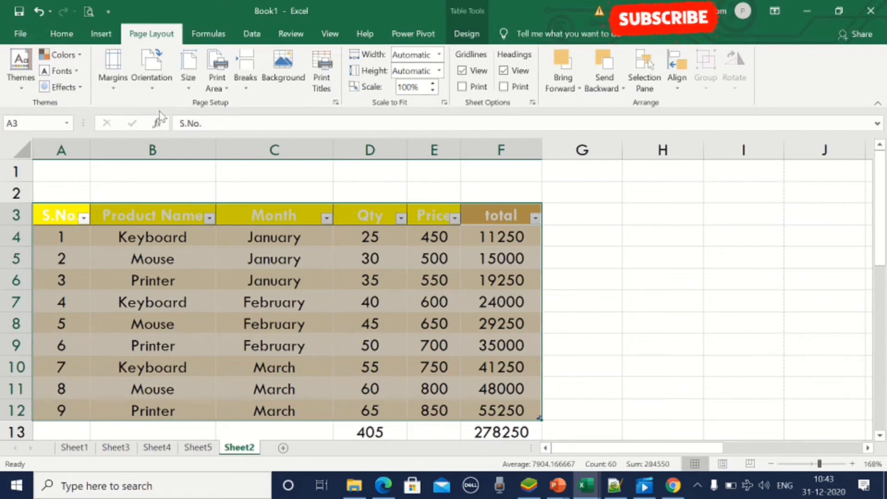
Set the paper size to Legal and check the sheet in the print preview.
click(189, 89)
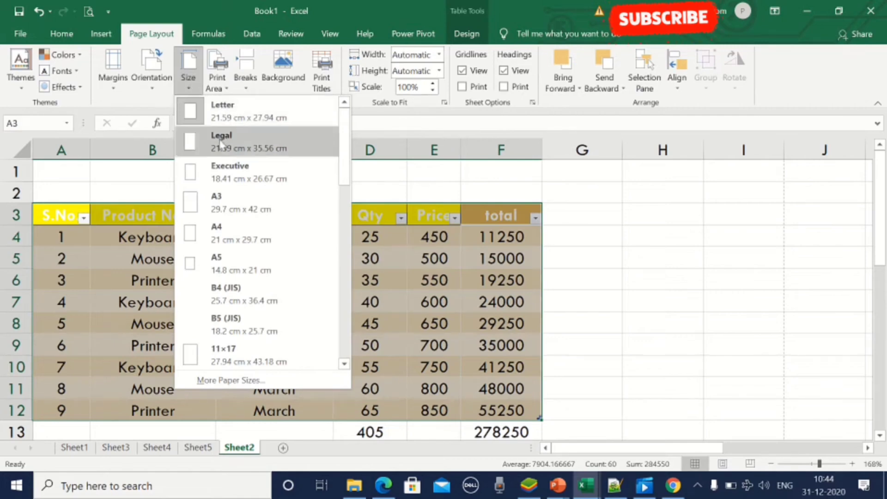
click(300, 154)
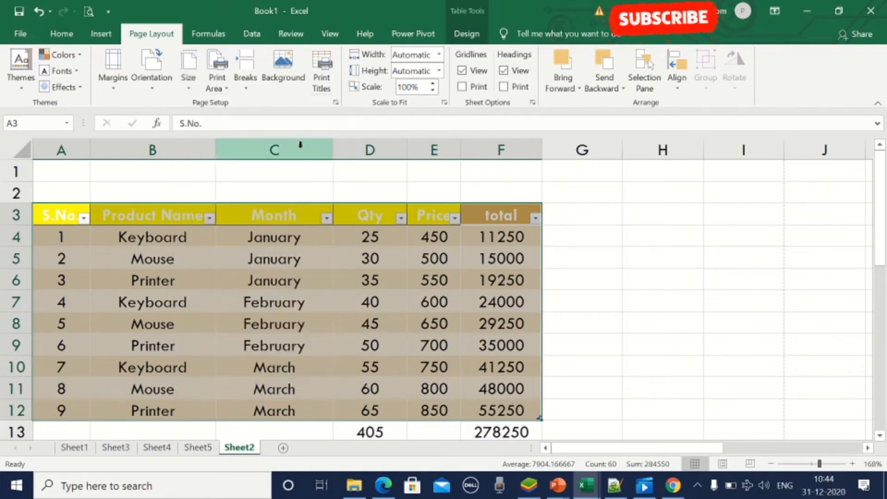
click(85, 12)
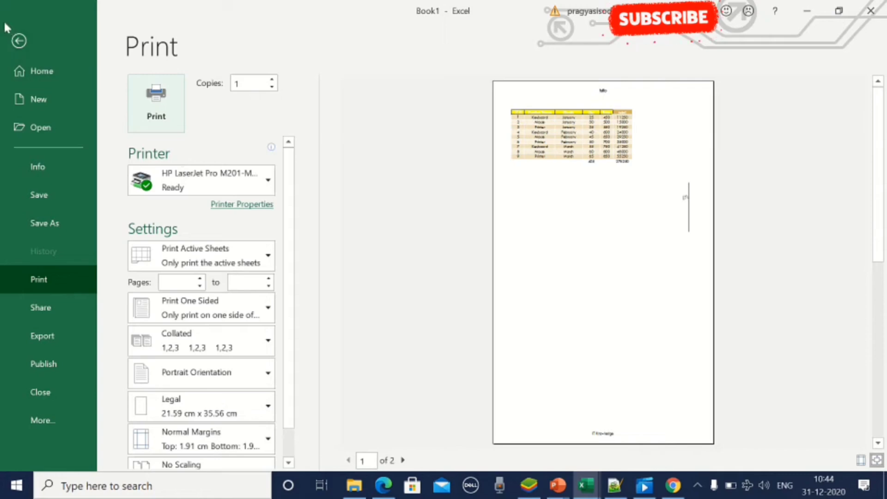
click(18, 41)
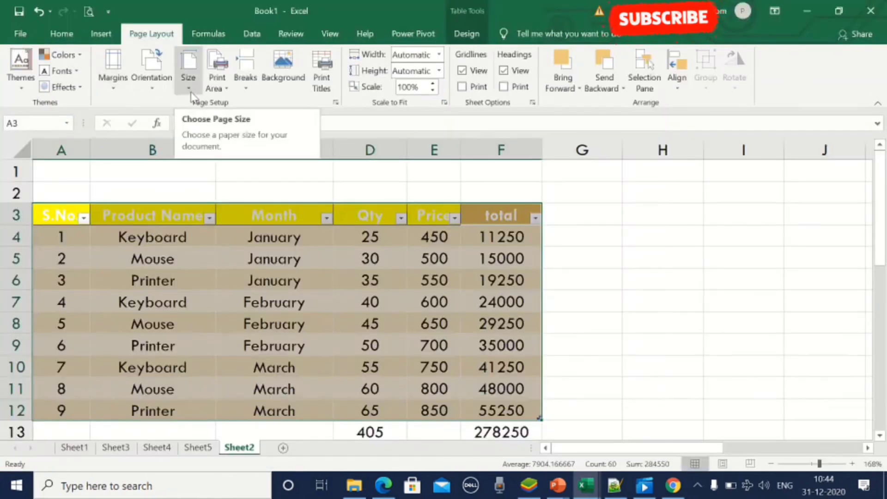
Set the paper size to A5 and show the sheet in the print preview.
click(189, 83)
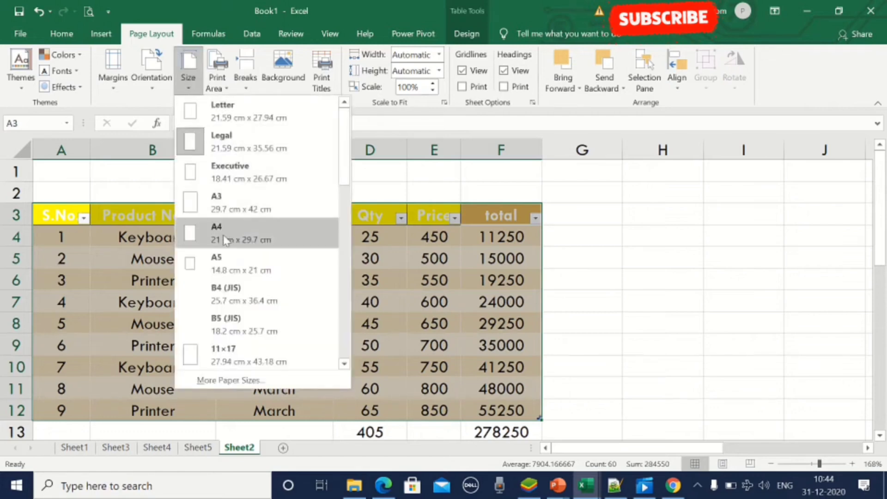
click(227, 270)
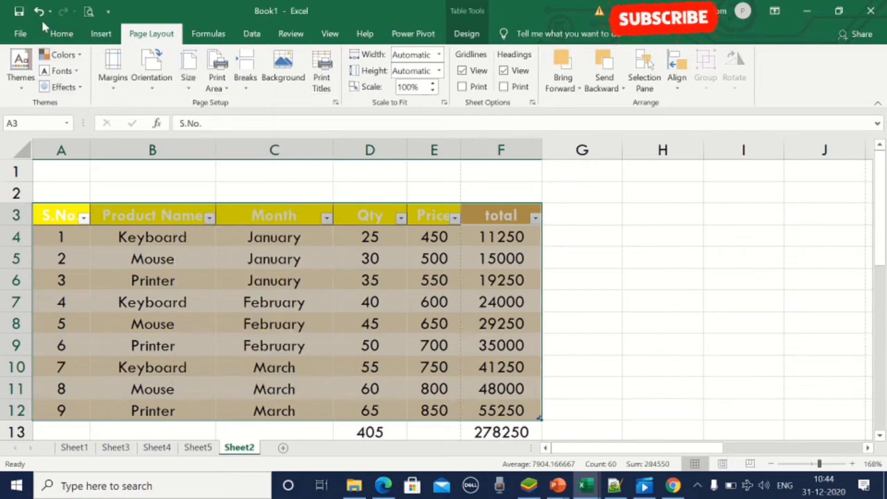
key(ctrl+p)
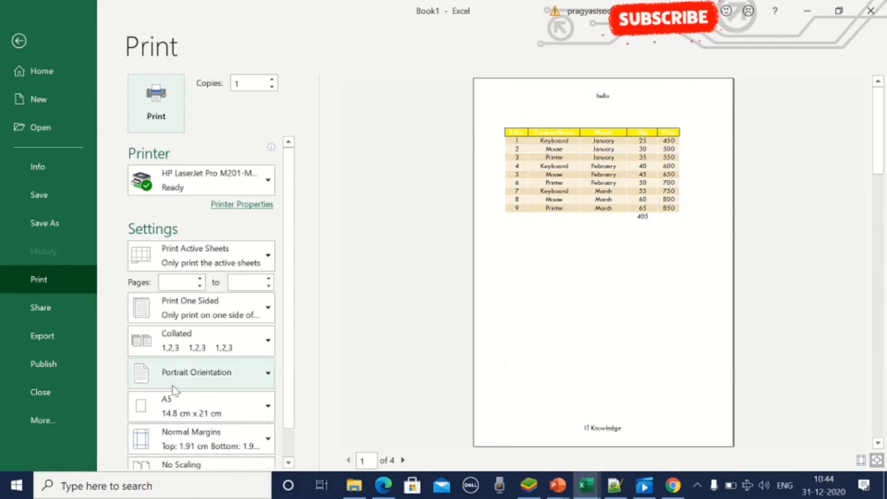
Try the B5 (JIS) and A3 paper sizes in the print preview and return to the worksheet.
click(252, 408)
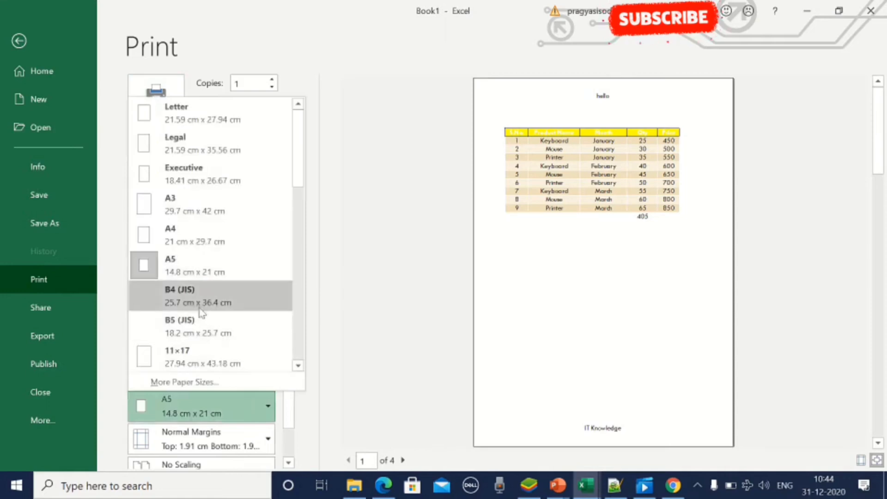
click(218, 335)
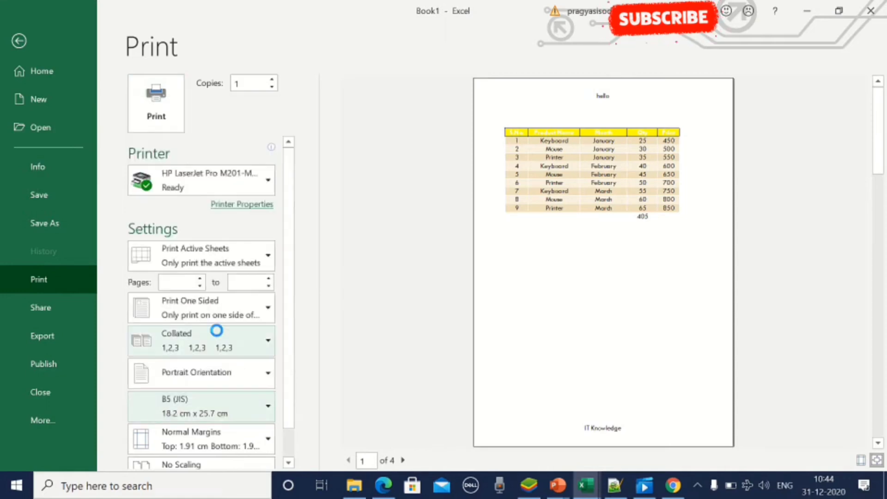
click(207, 406)
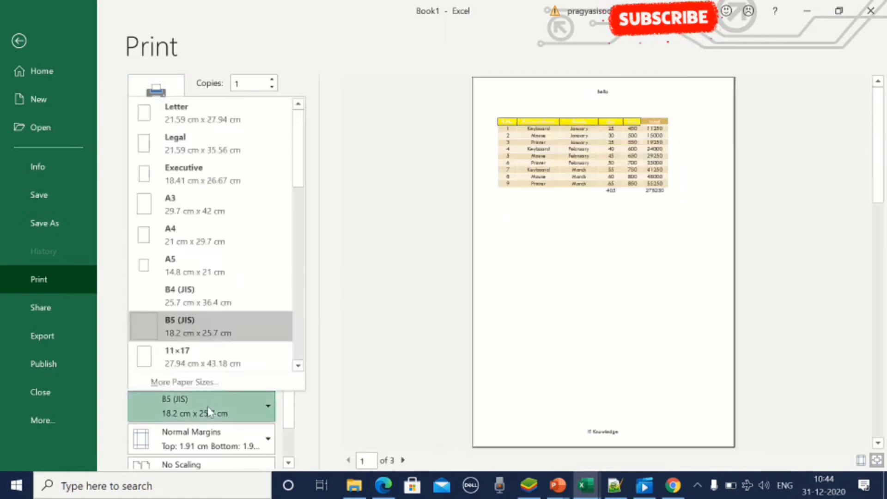
click(207, 202)
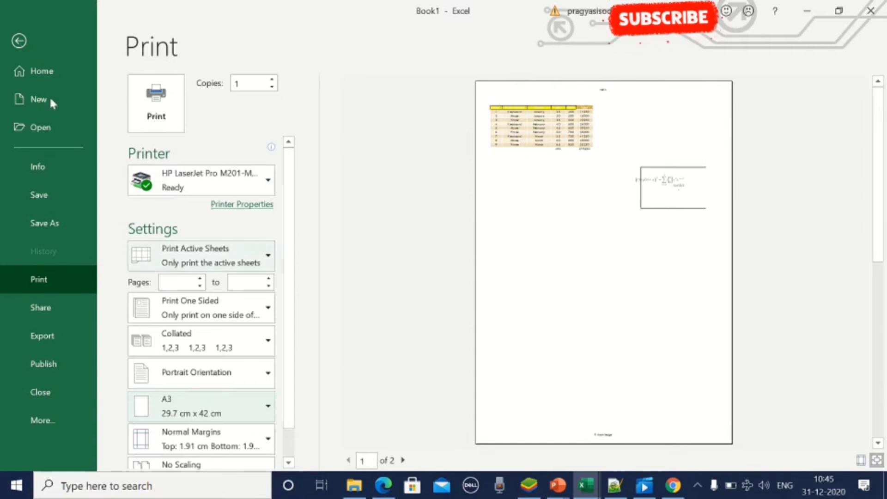
click(15, 41)
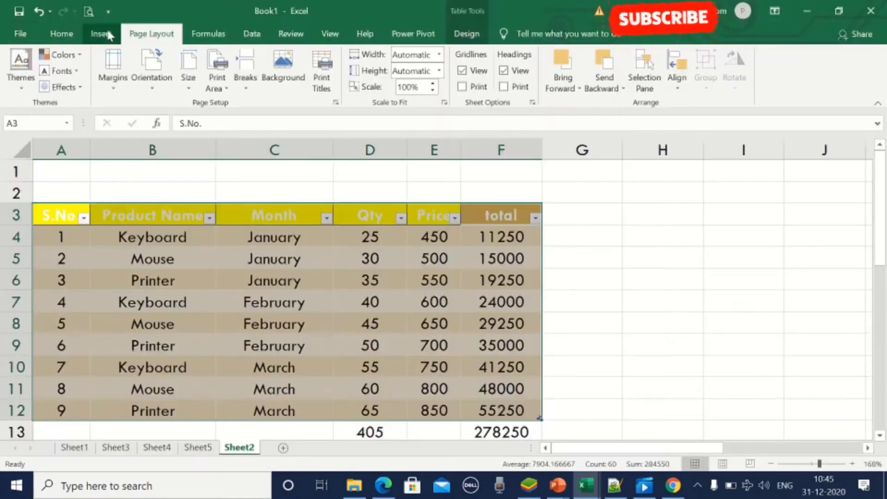
Set the paper size of the sheet to Letter.
click(191, 91)
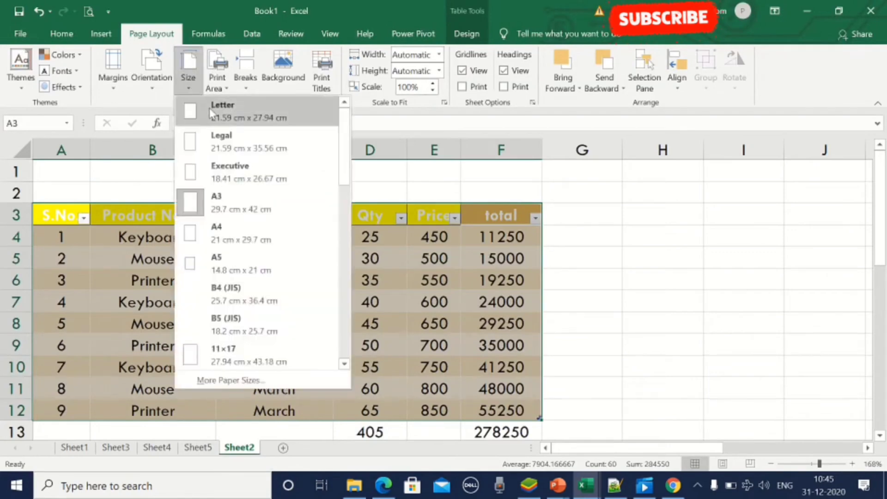
click(210, 107)
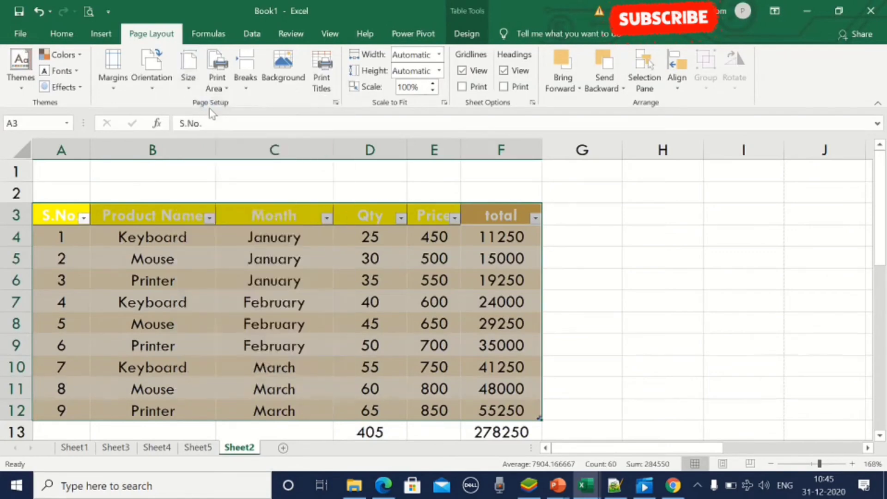
click(191, 90)
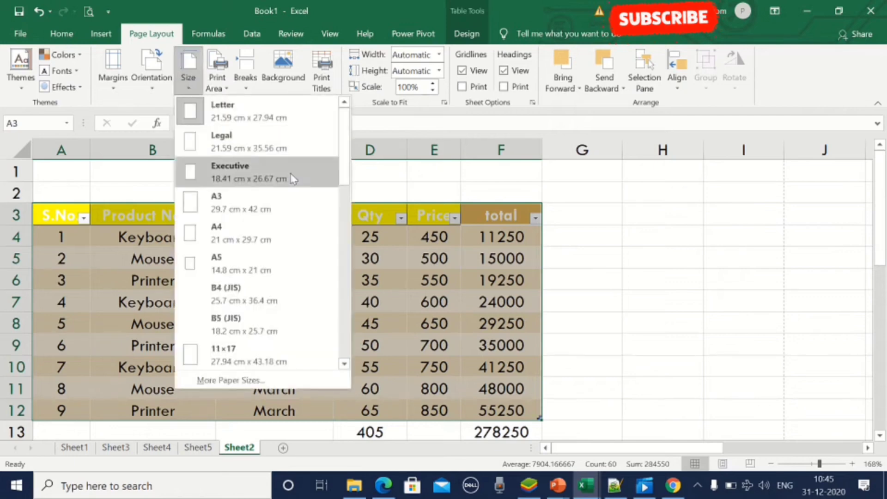
click(410, 218)
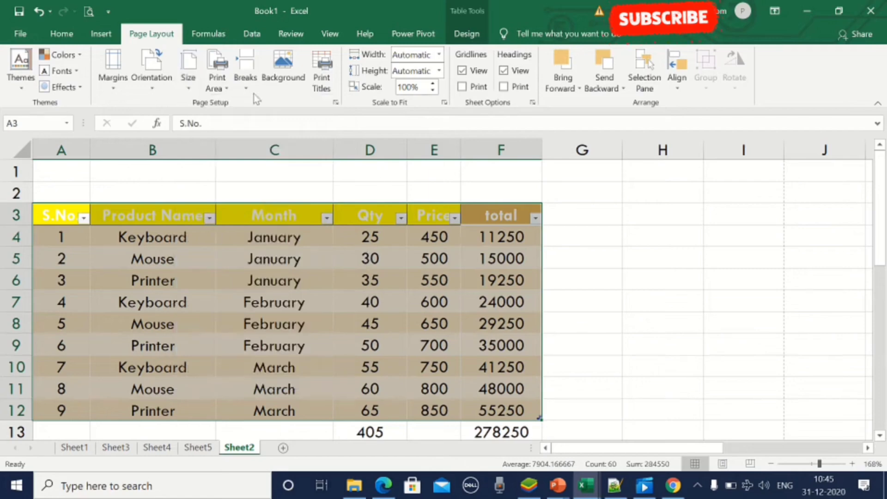
Check the Letter-size sheet in the print preview and return to the worksheet.
click(223, 90)
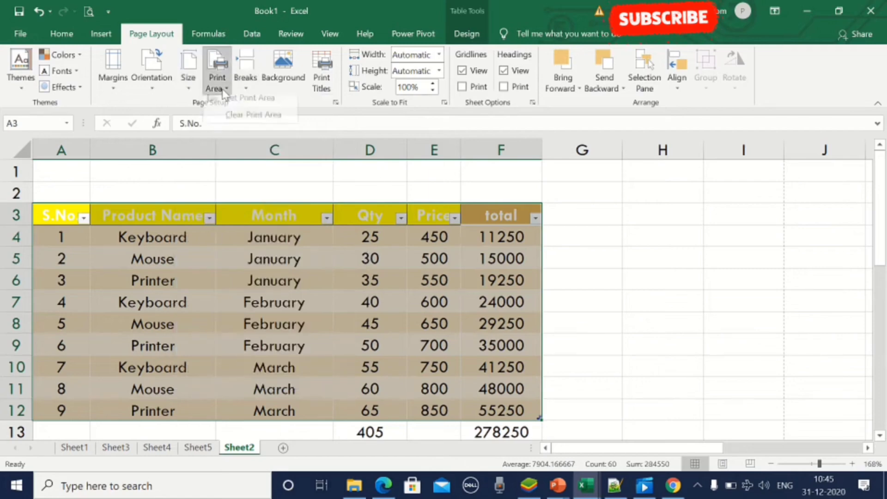
click(220, 254)
click(88, 13)
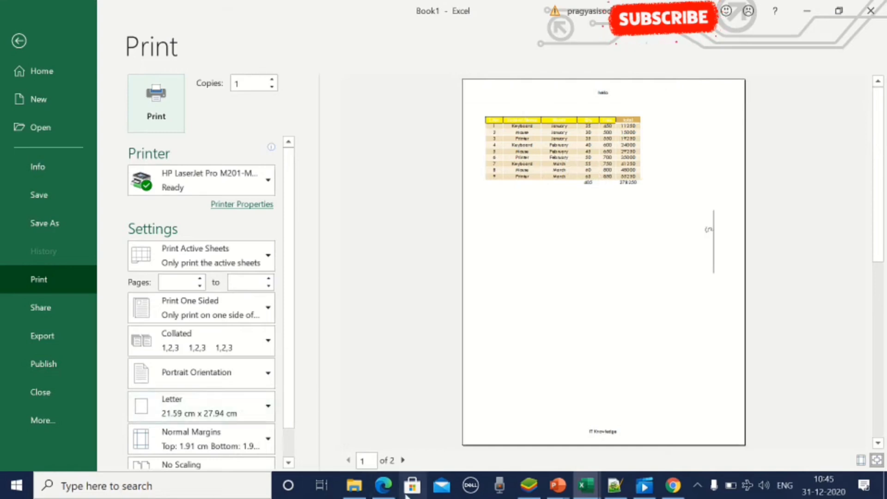
click(585, 485)
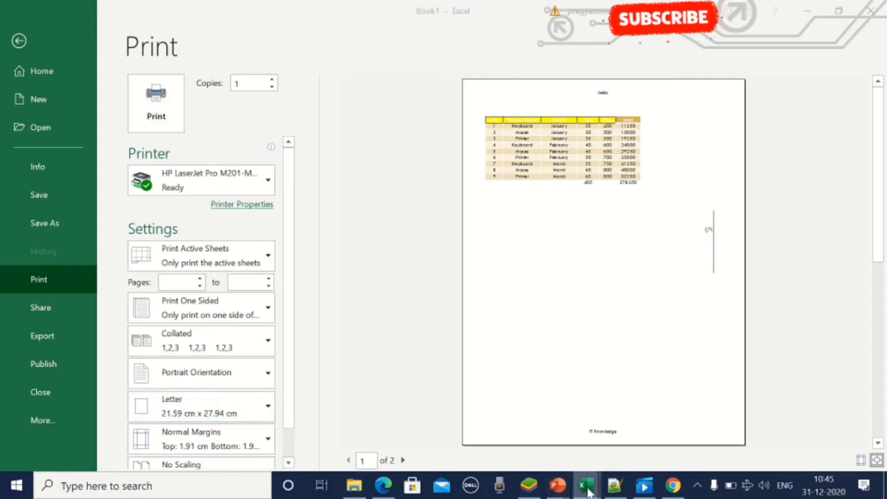
click(491, 456)
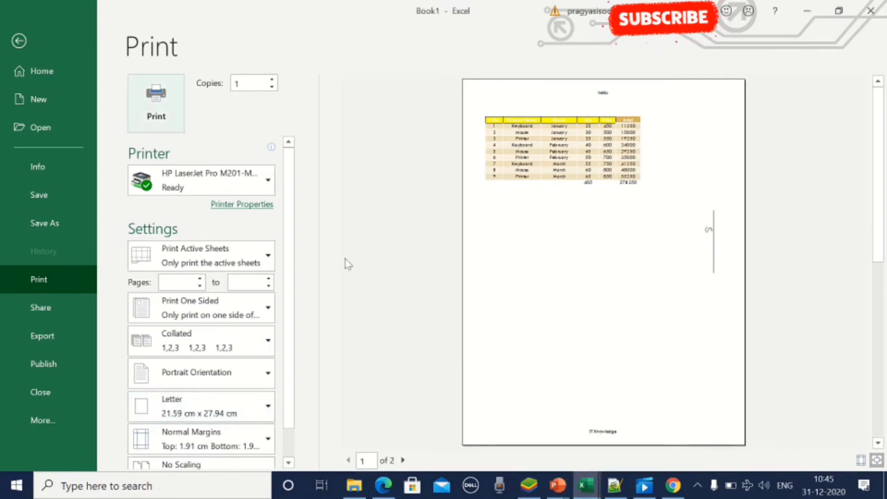
click(19, 41)
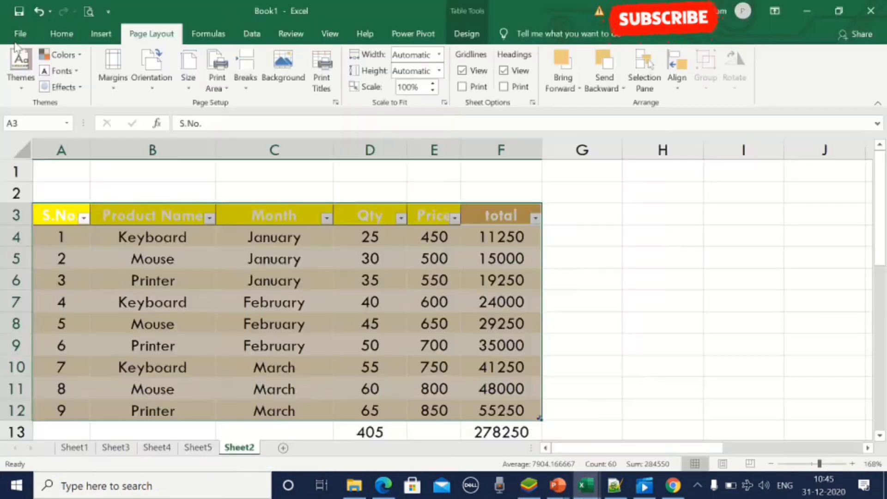
Set the S.No. to Qty columns of the table, A3:D12, as the print area.
click(91, 165)
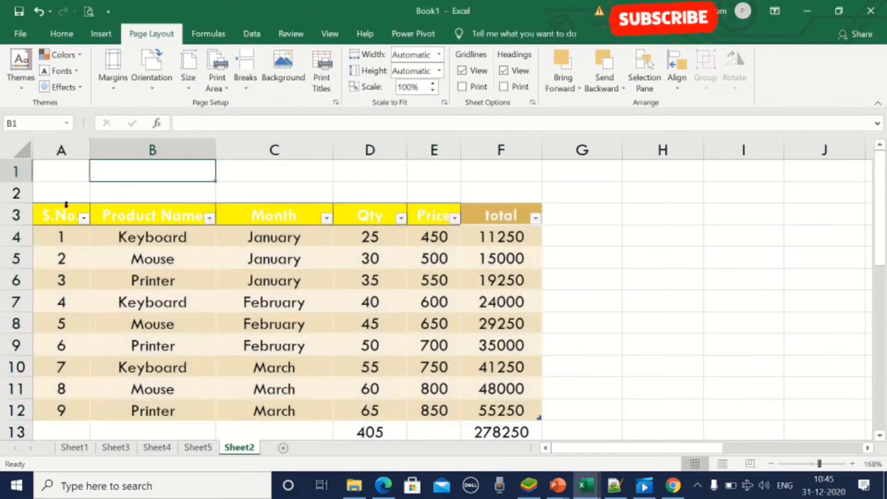
drag(53, 215, 354, 411)
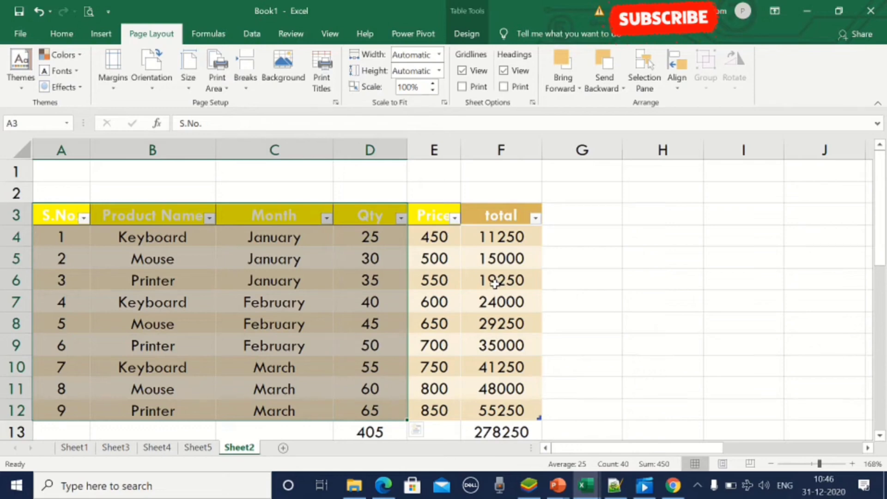
click(225, 86)
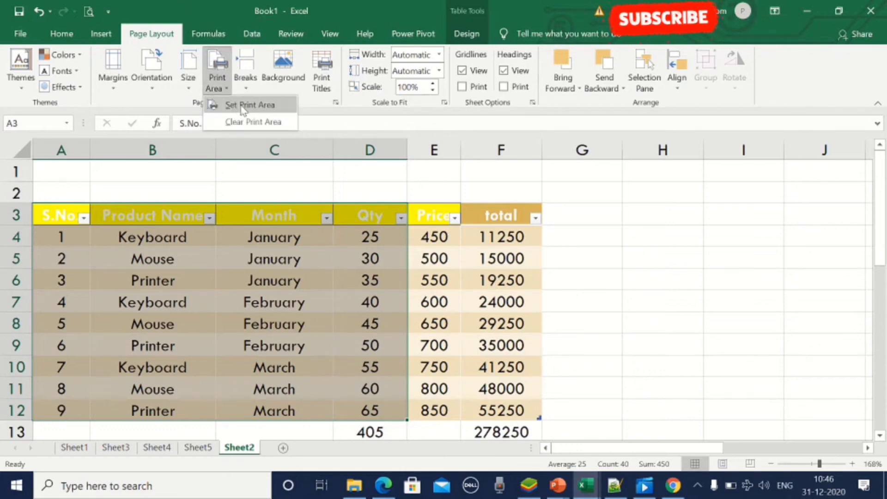
click(242, 106)
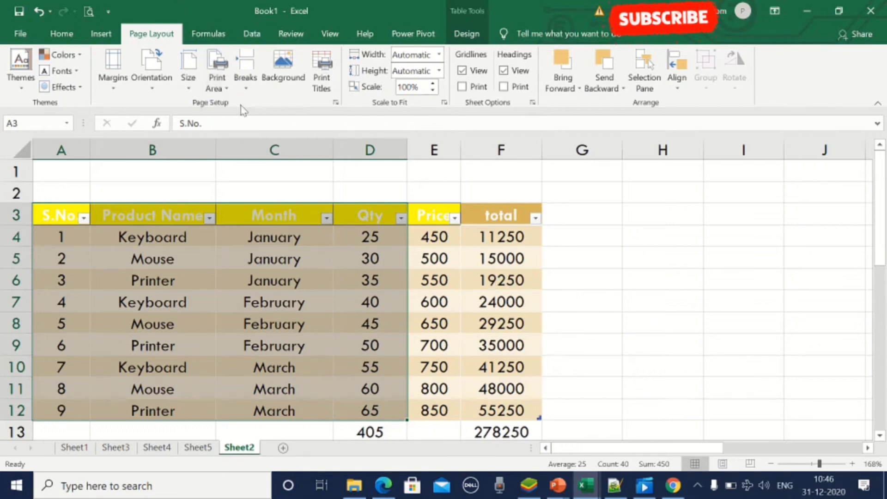
shift+click(520, 206)
click(451, 187)
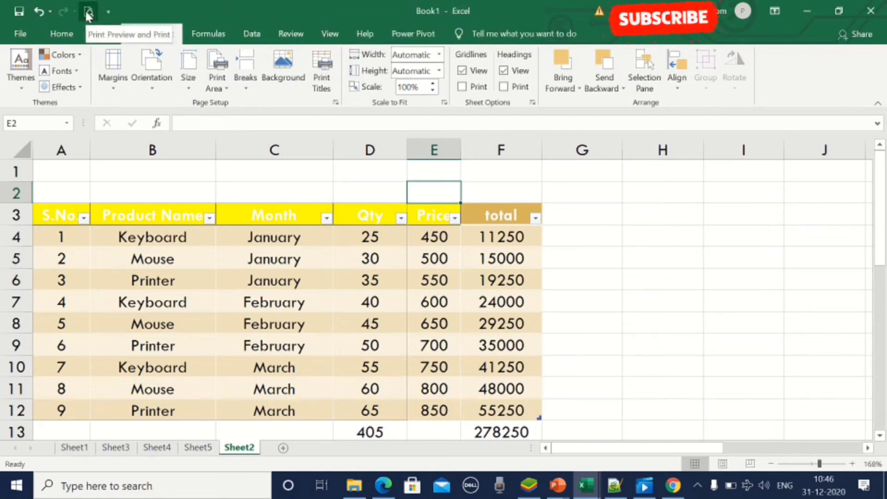
Examine the restricted print area in the print preview, enlarged and with margin guides shown, and return to the worksheet.
click(20, 34)
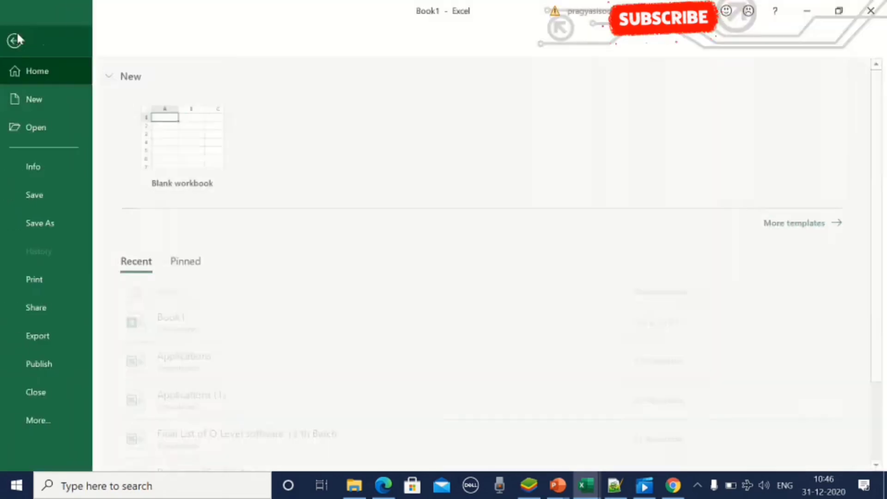
click(37, 279)
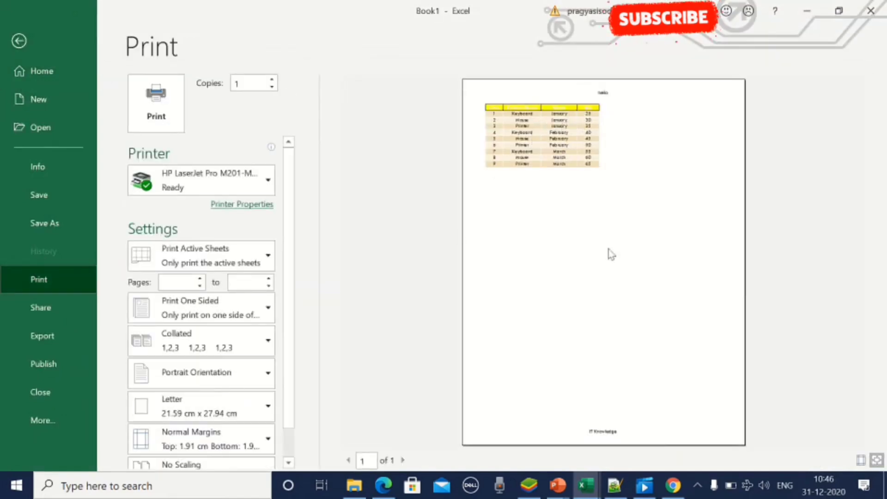
click(862, 461)
click(861, 461)
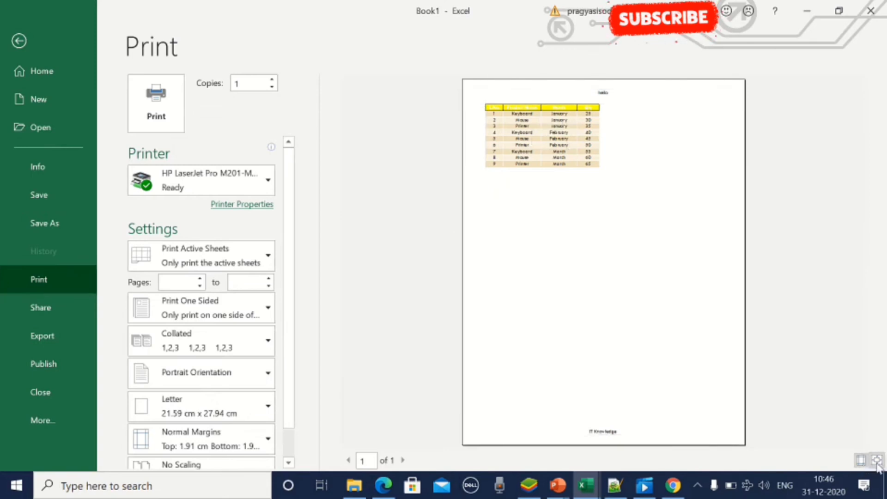
click(877, 461)
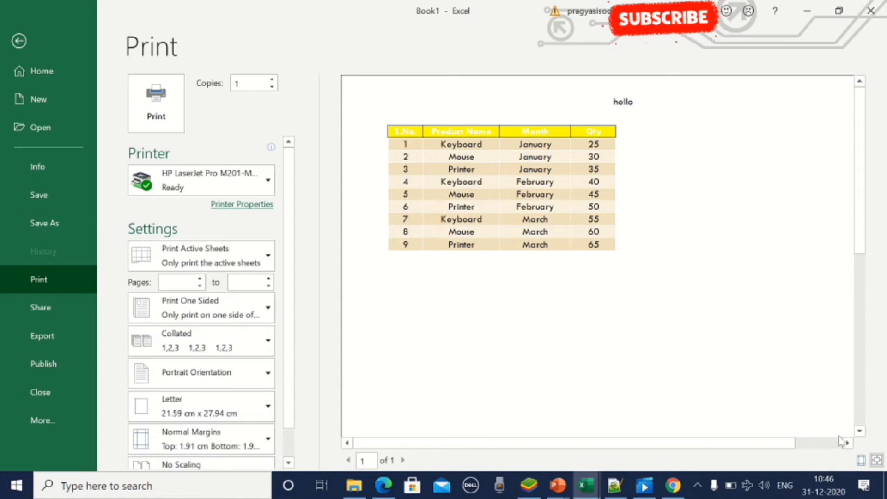
click(861, 461)
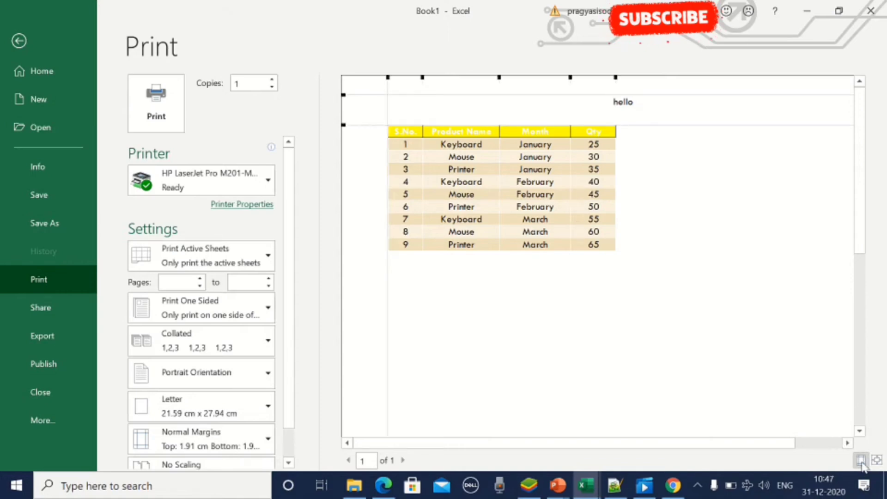
click(877, 461)
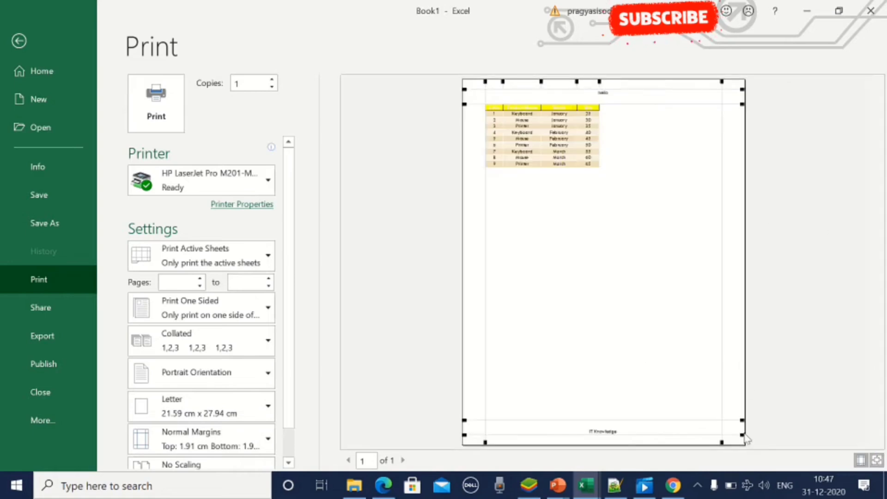
click(861, 461)
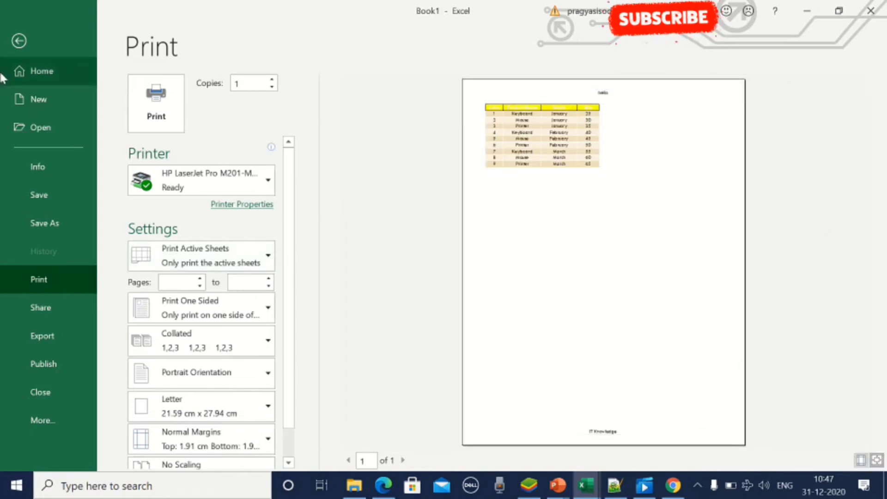
click(19, 41)
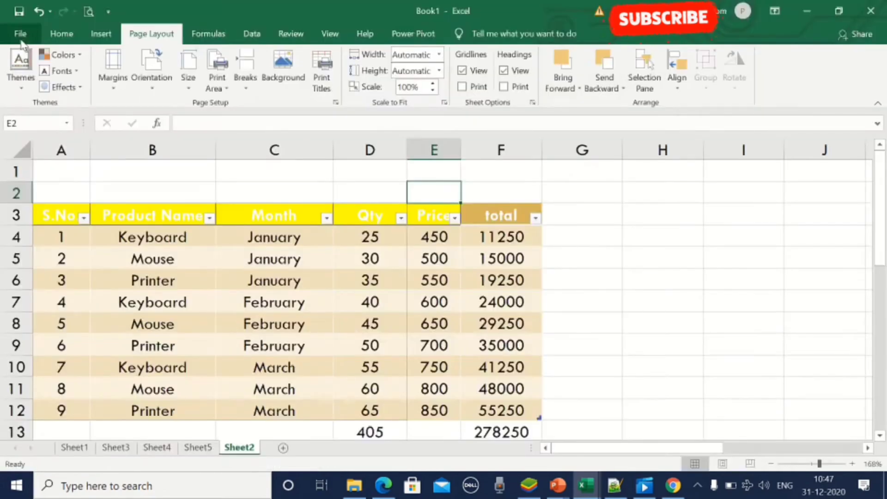
Select the whole product table and clear the sheet's print area.
drag(44, 215, 298, 418)
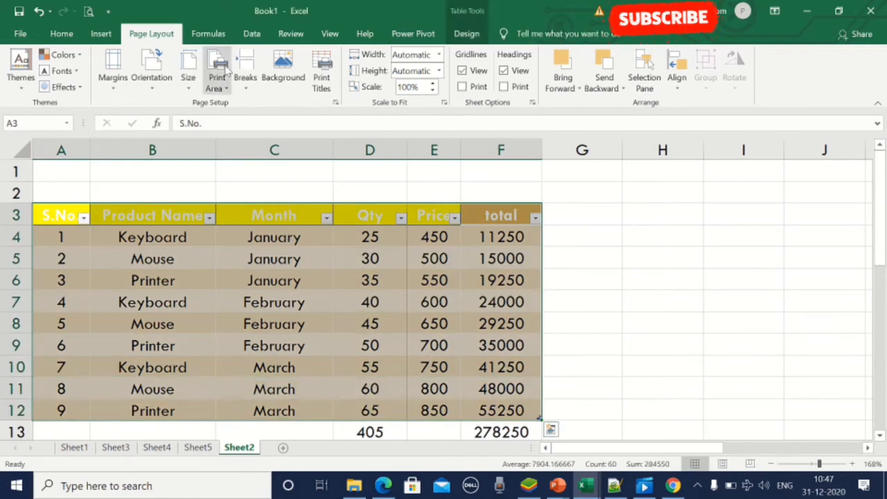
click(223, 88)
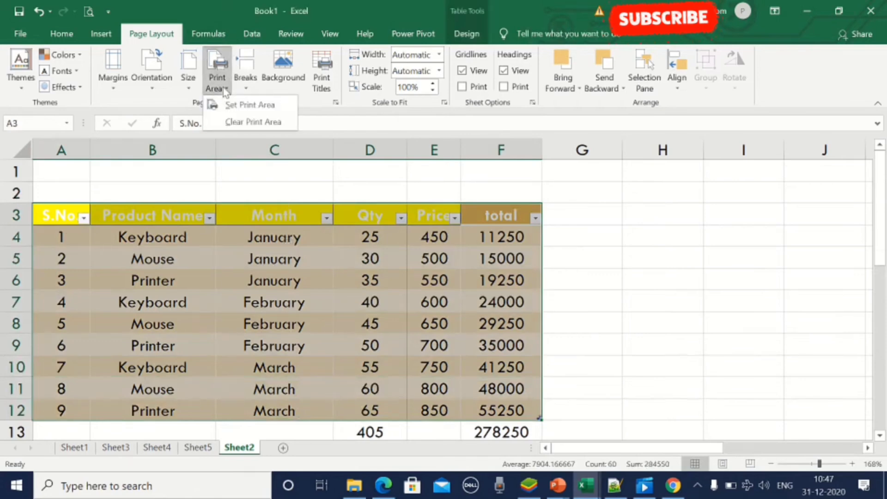
click(230, 125)
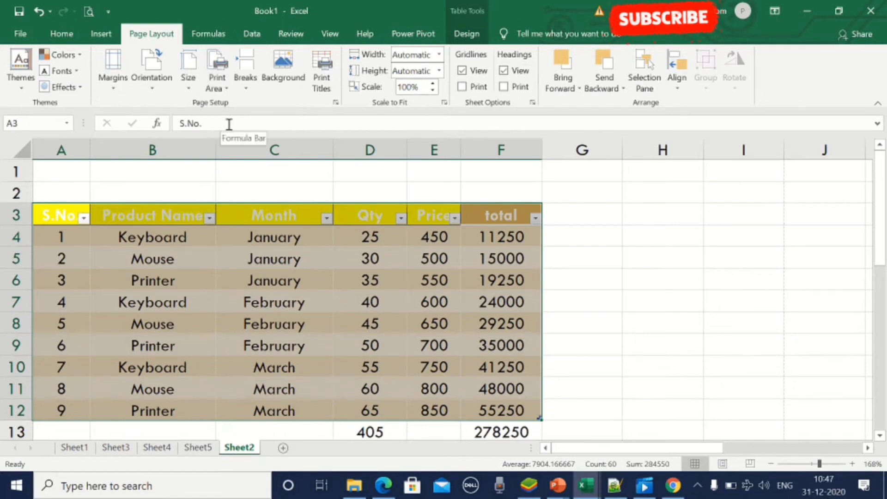
Check the sheet without a print area in the enlarged print preview and return to the worksheet.
click(86, 12)
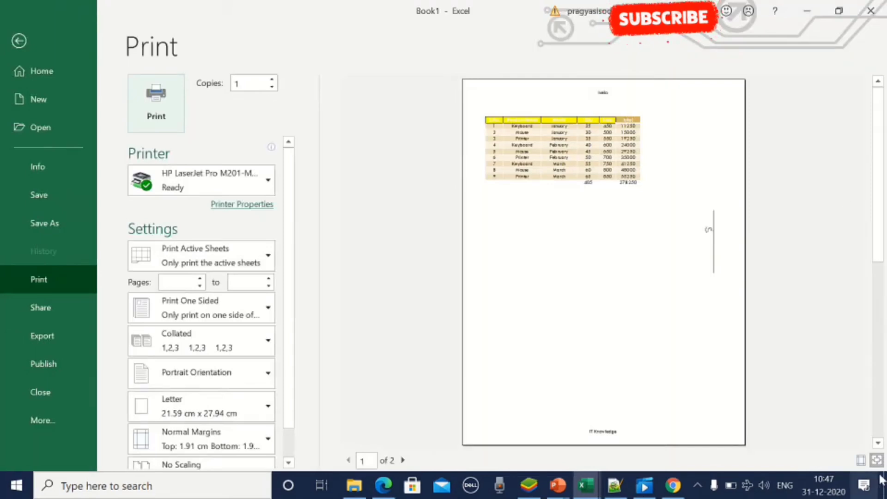
click(876, 460)
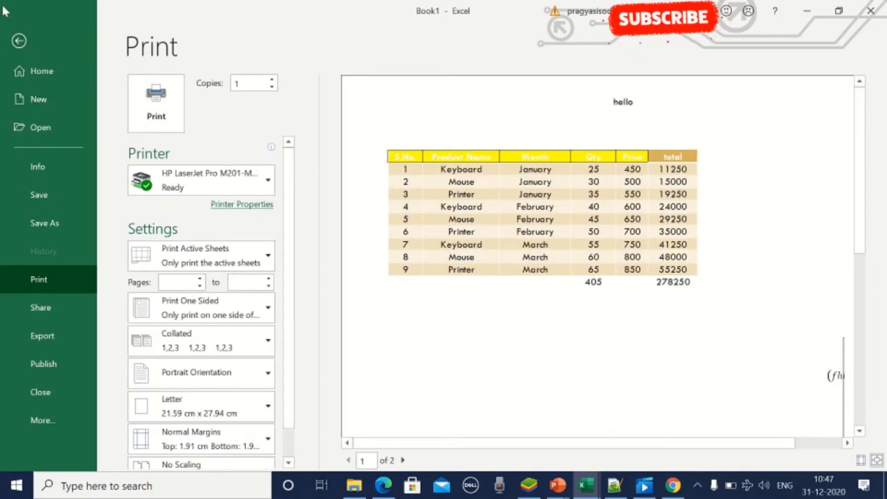
click(18, 41)
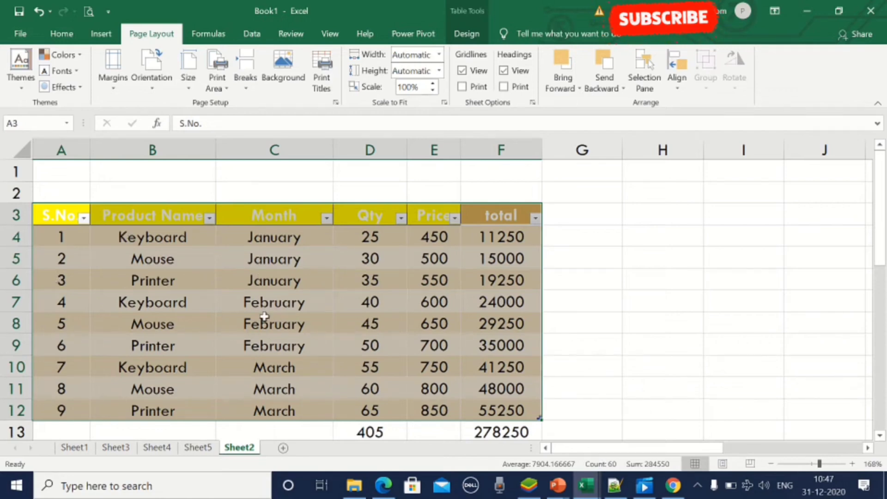
Insert a page break at cell D7 in the product table.
click(354, 302)
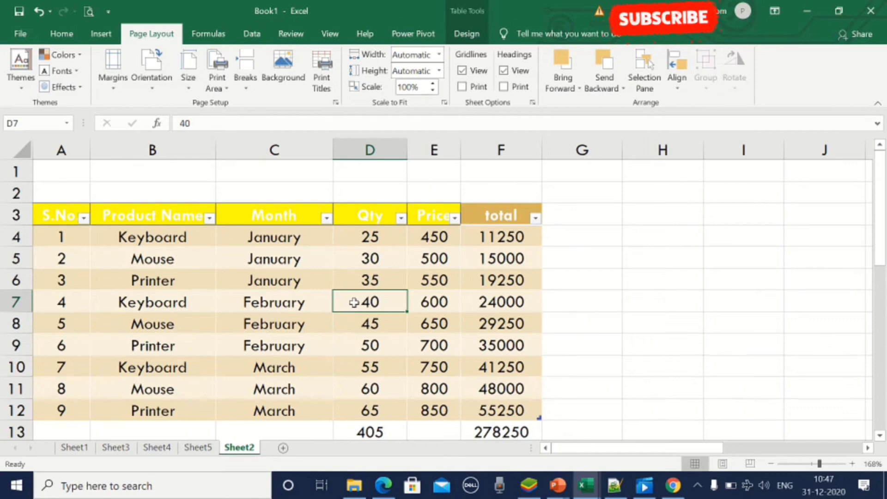
click(249, 77)
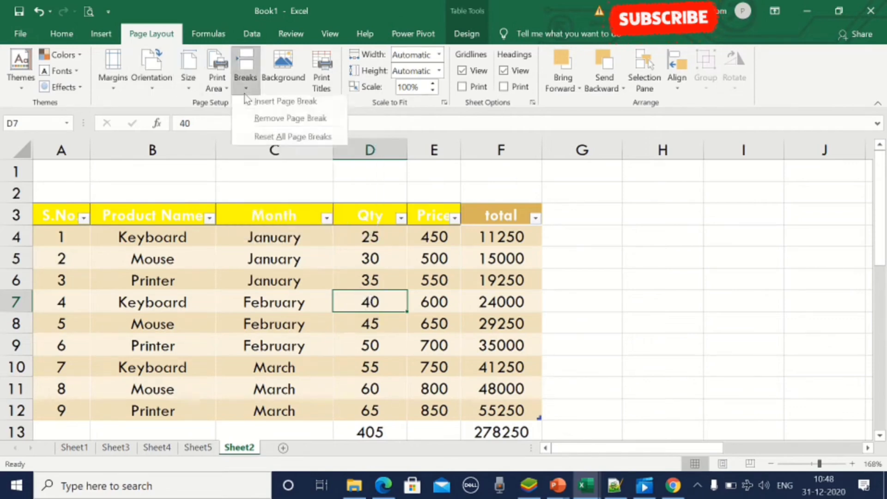
click(273, 106)
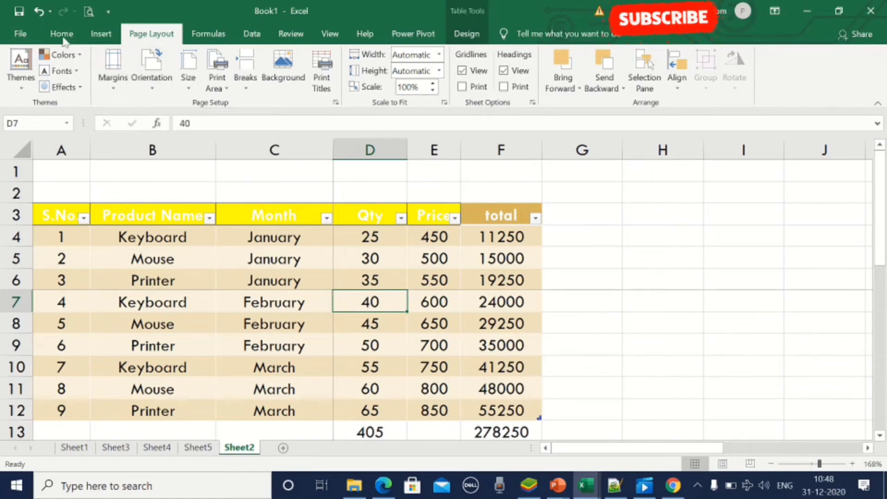
Examine in the enlarged print preview how the page break splits the product table, going through all pages and back to page 1.
click(88, 11)
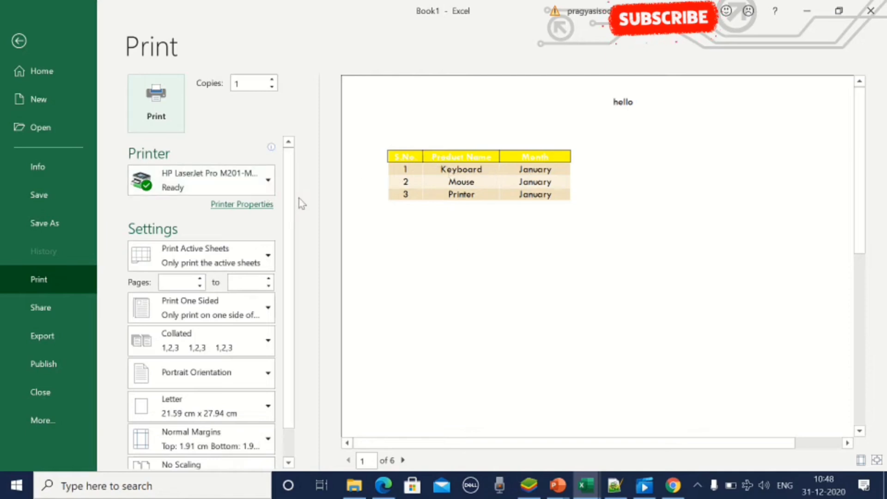
click(403, 460)
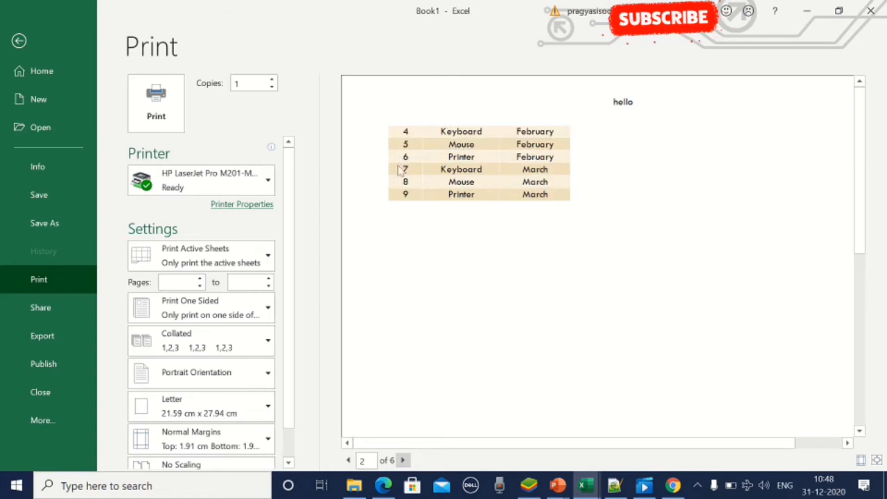
click(349, 461)
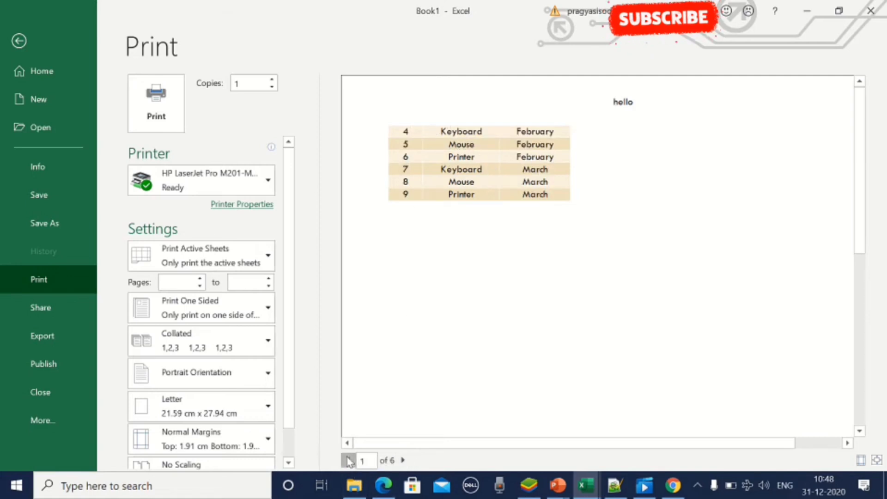
click(403, 460)
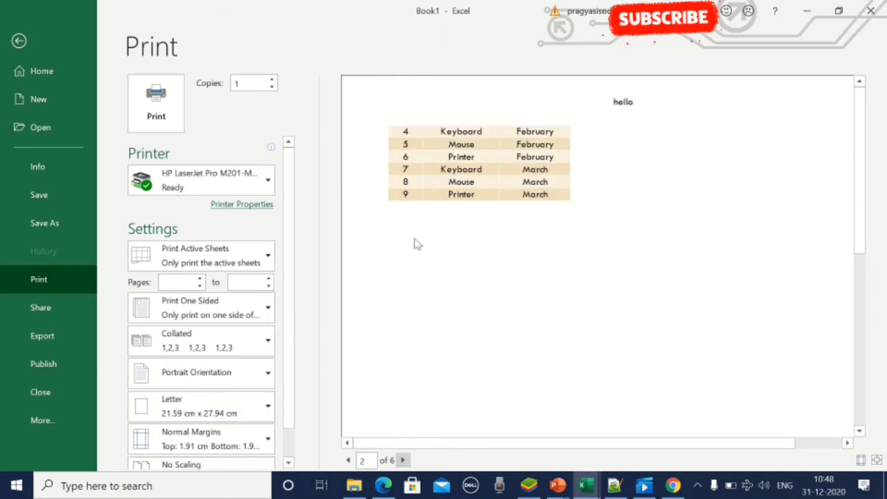
click(403, 461)
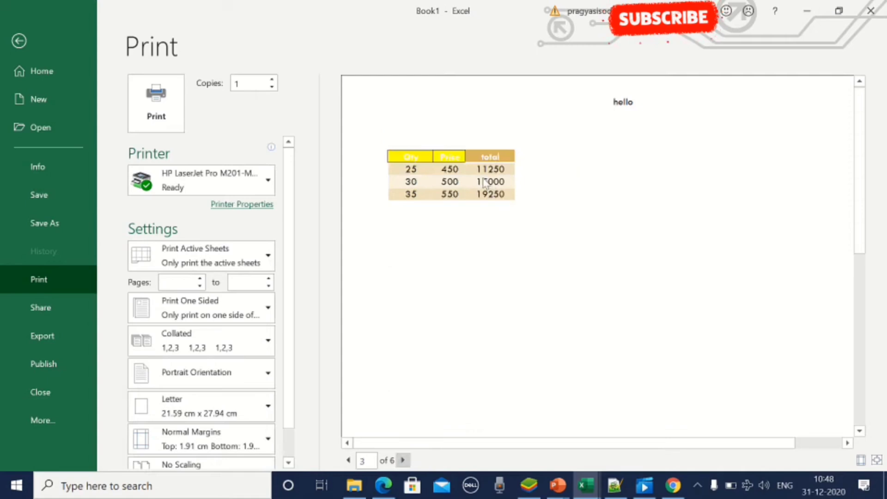
click(403, 461)
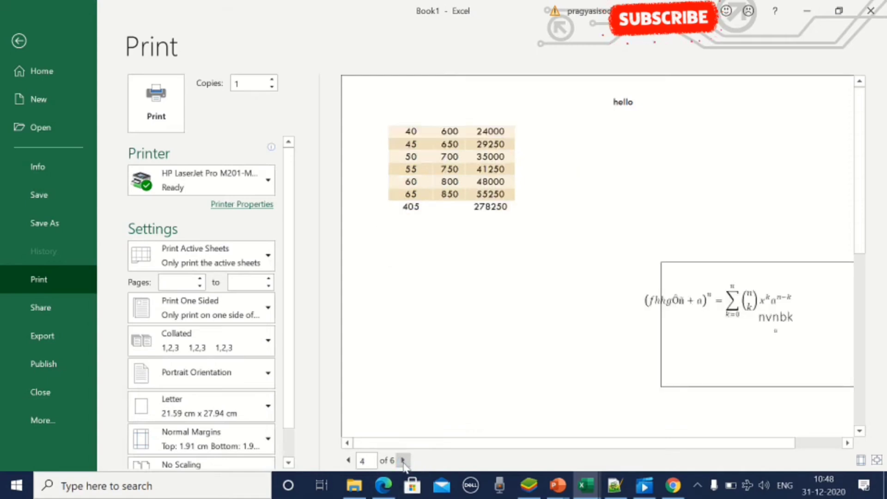
click(403, 461)
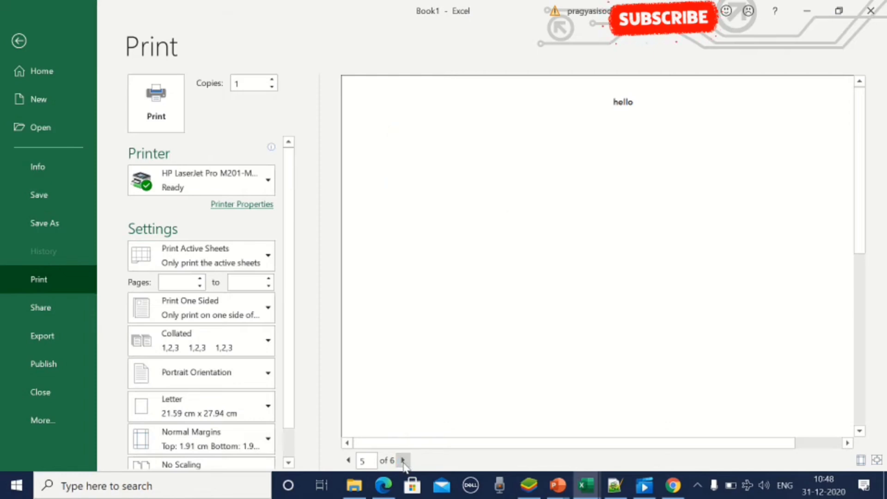
click(403, 461)
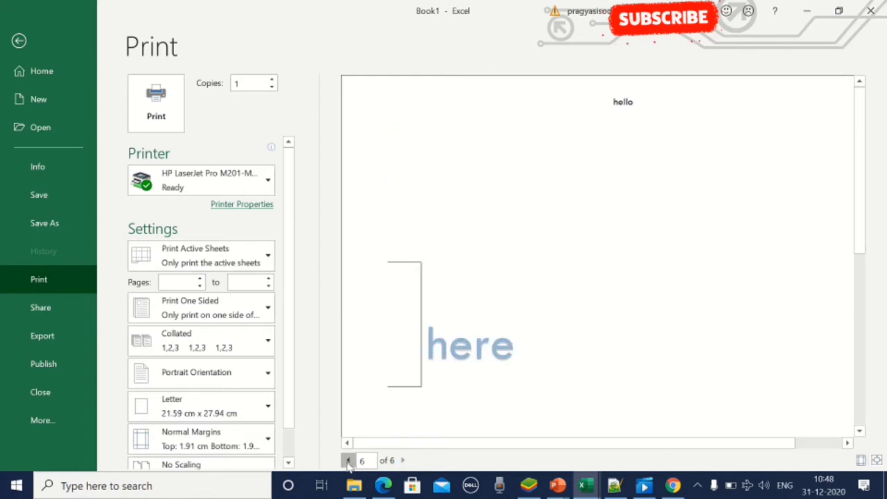
click(348, 461)
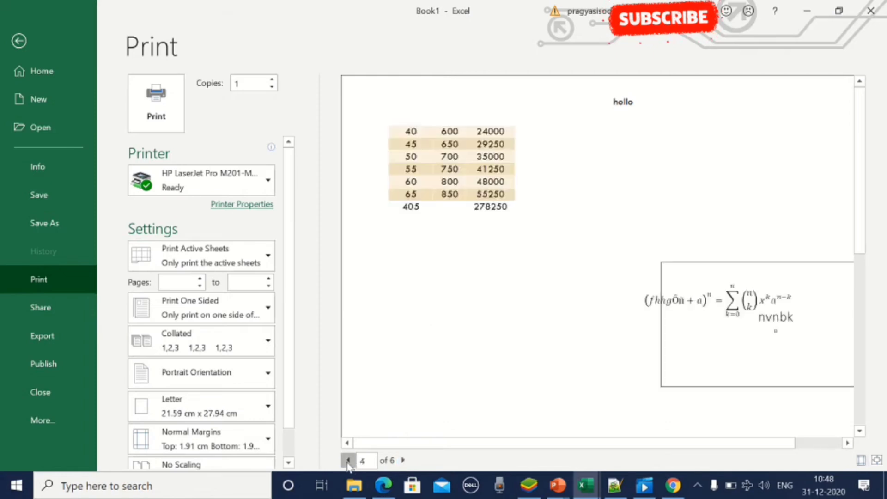
click(348, 461)
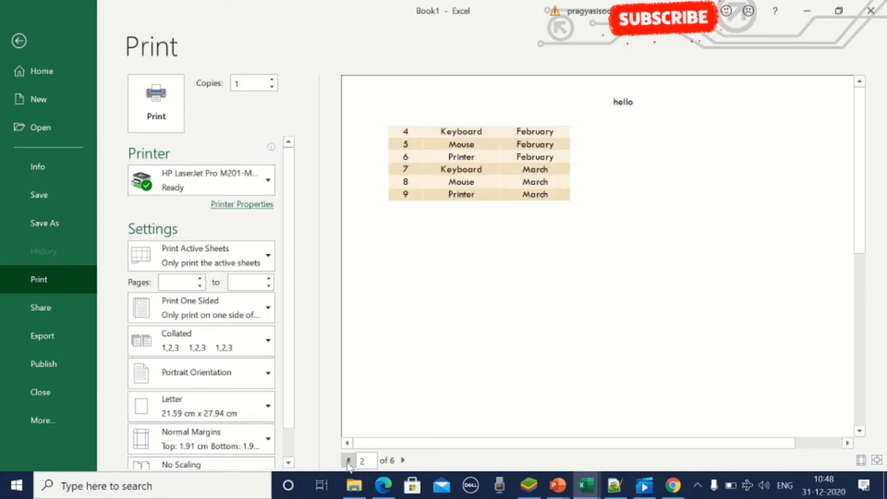
click(347, 461)
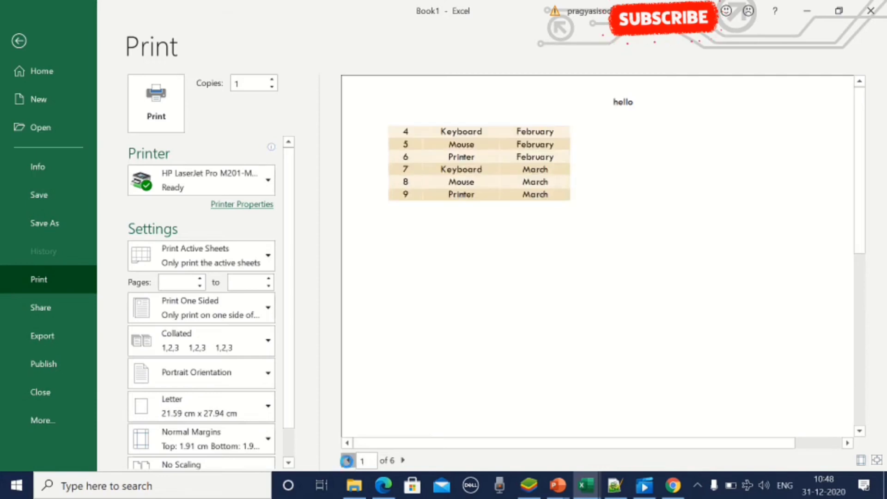
Review each page of the split table in the whole-page print preview and return to the worksheet.
click(877, 461)
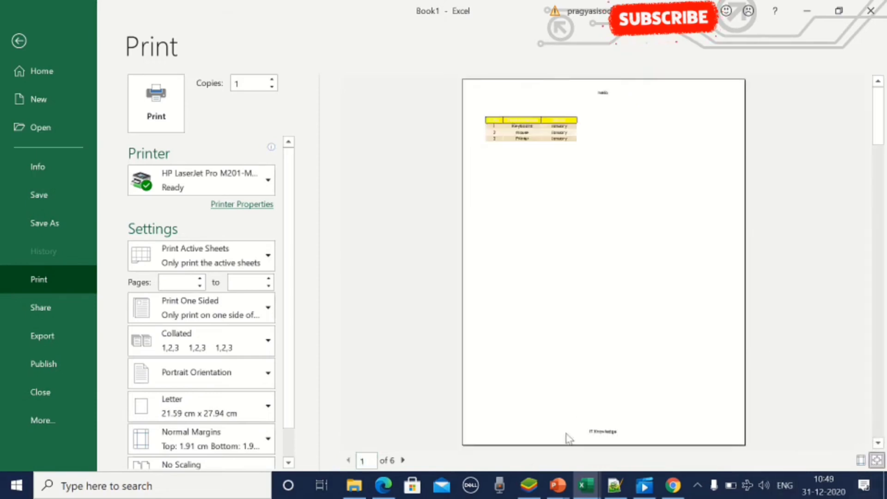
click(402, 460)
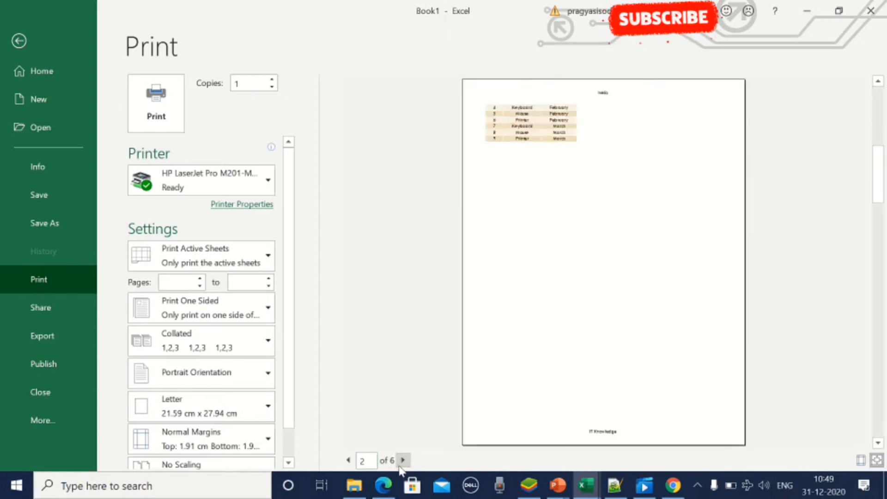
click(403, 460)
click(401, 465)
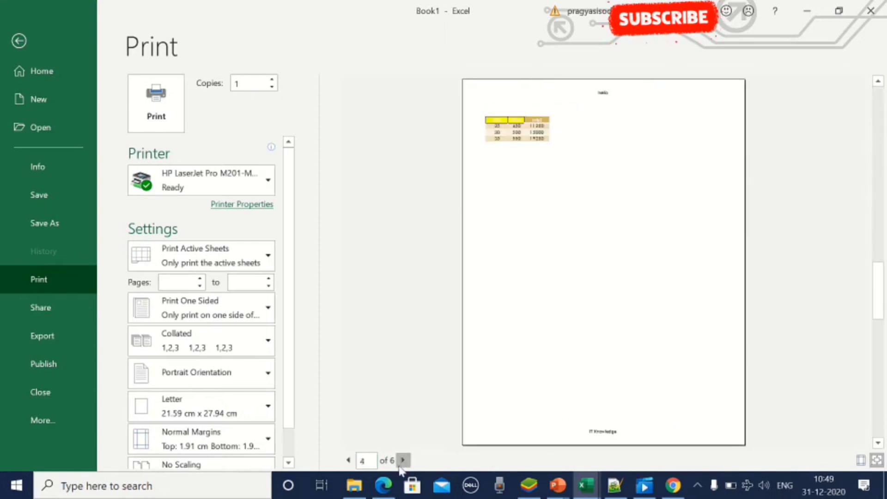
click(400, 467)
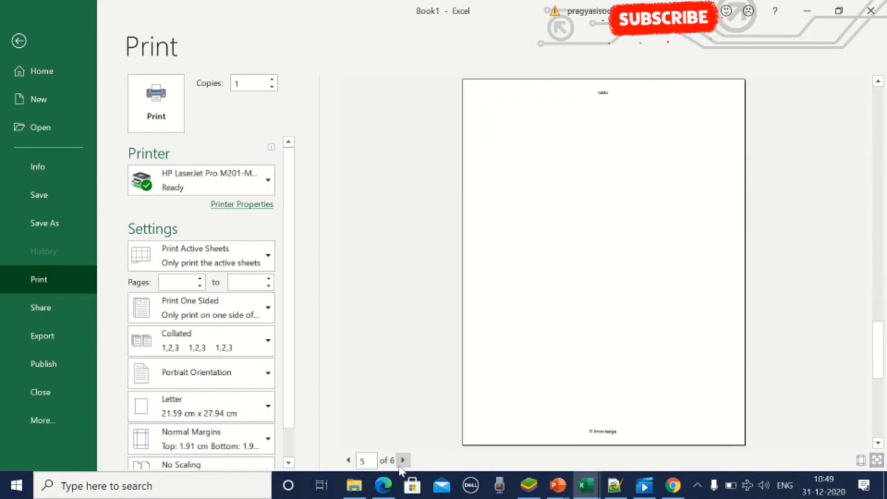
click(401, 465)
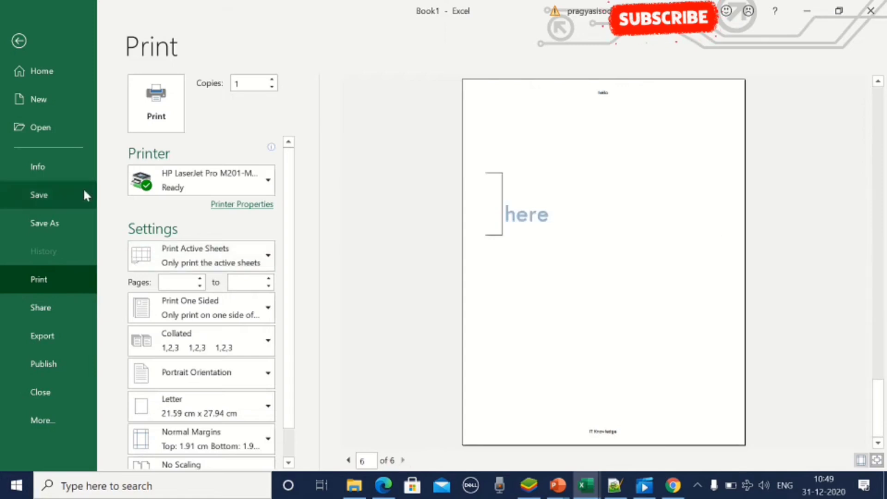
click(19, 42)
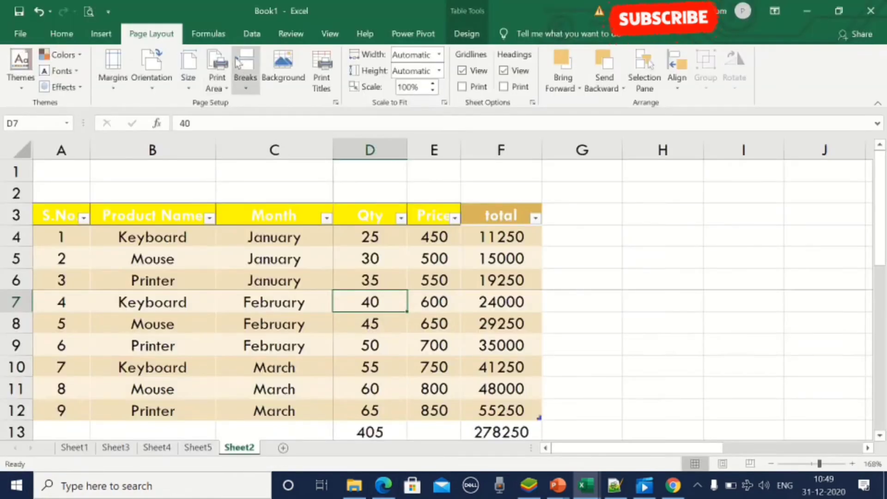
Remove the page break at cell D7.
click(245, 89)
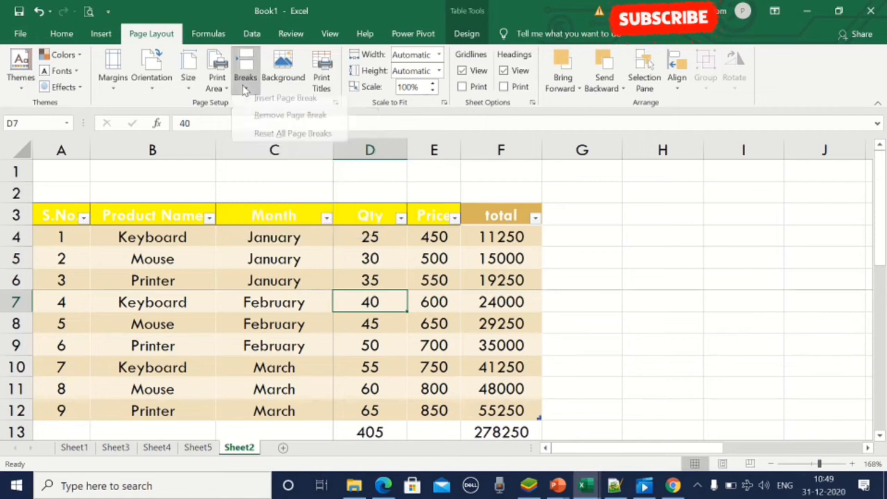
click(261, 123)
click(259, 122)
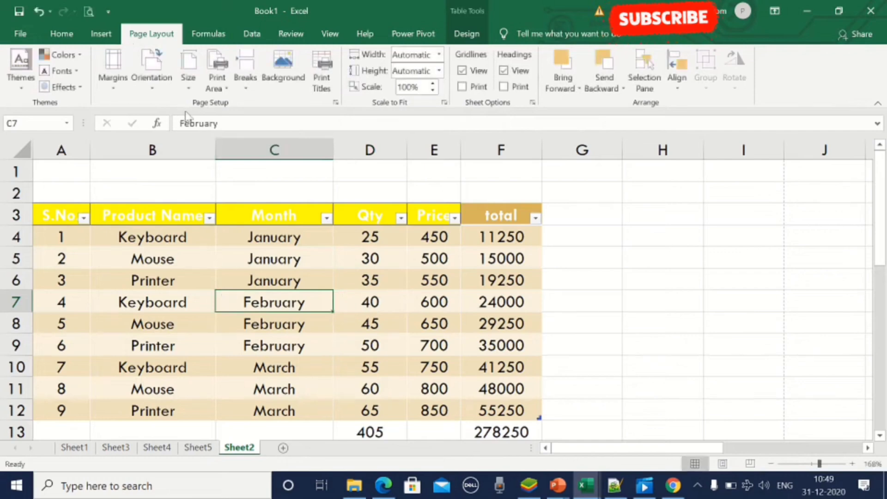
Check both pages of the sheet without the manual page break in the print preview and return to the worksheet.
click(89, 12)
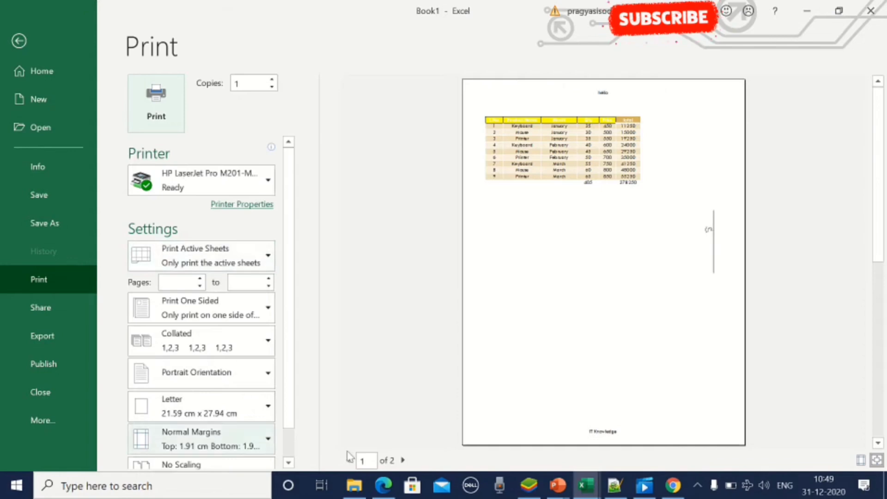
click(402, 460)
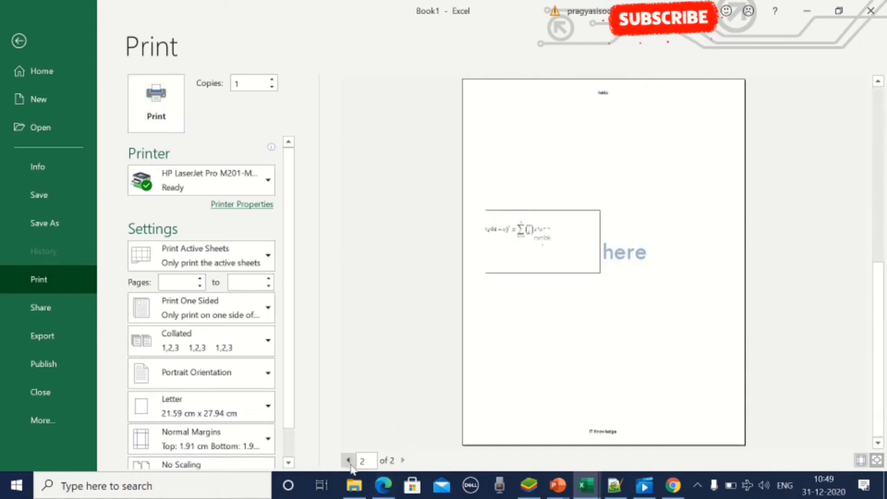
click(18, 42)
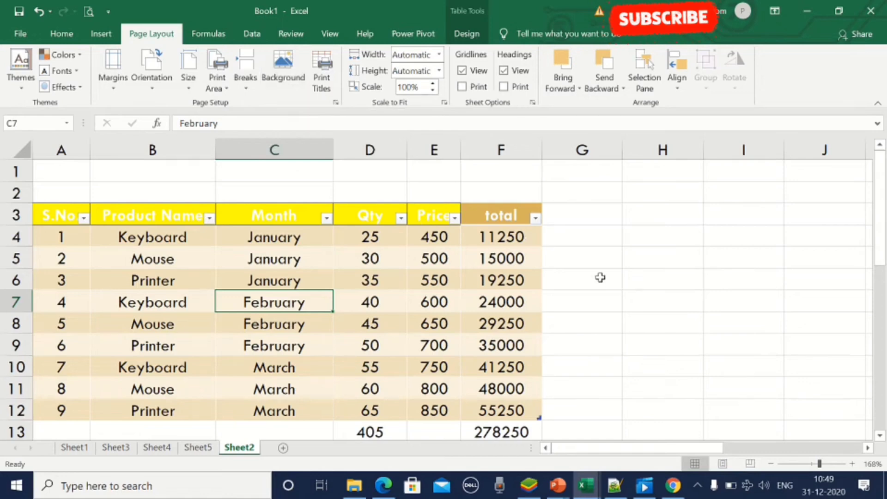
Try to choose a sheet background picture, turn on the computer's Wi-Fi and close the picture dialog.
click(281, 62)
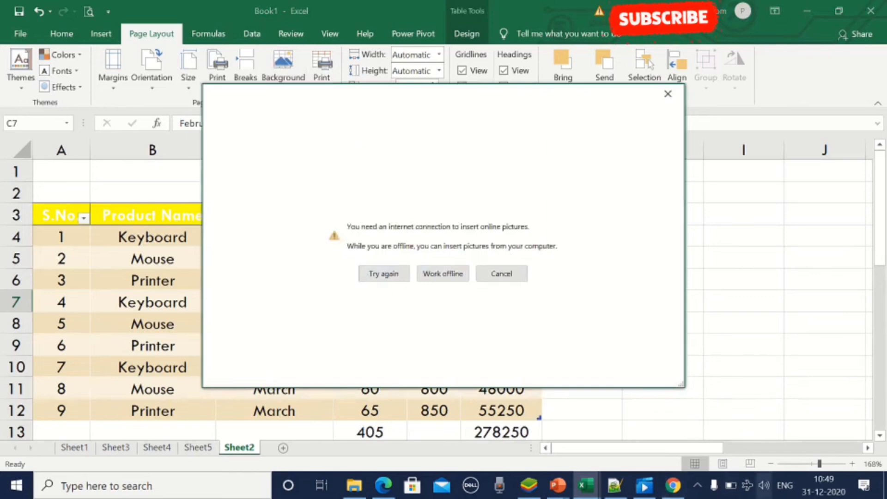
click(748, 486)
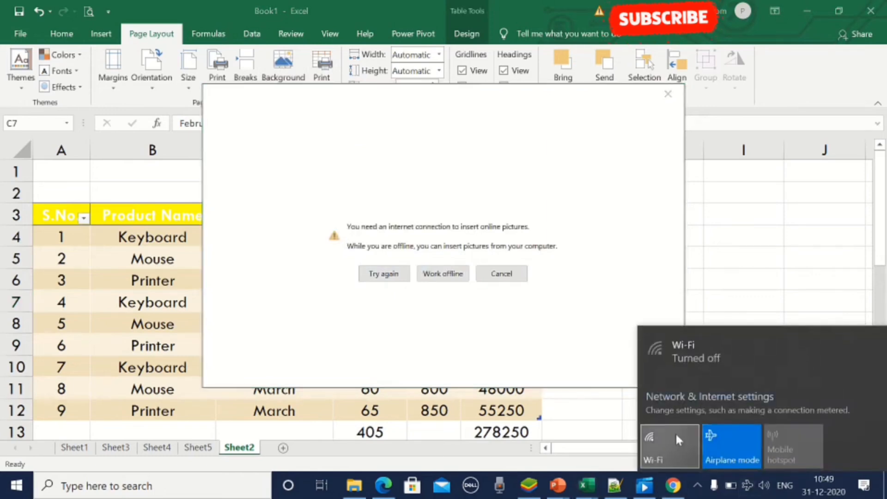
click(669, 444)
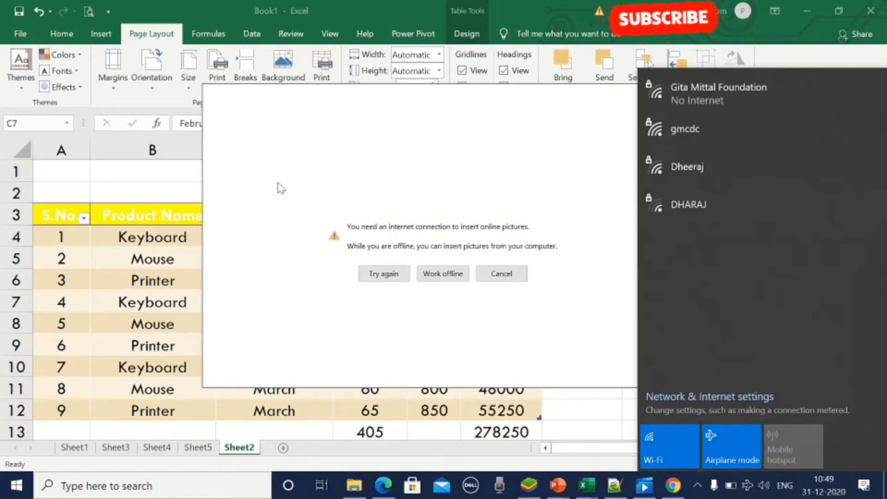
click(186, 163)
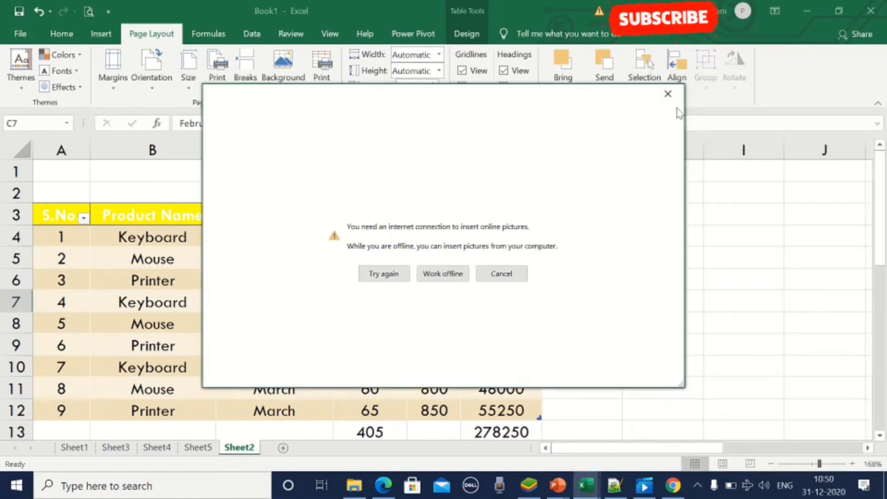
click(668, 95)
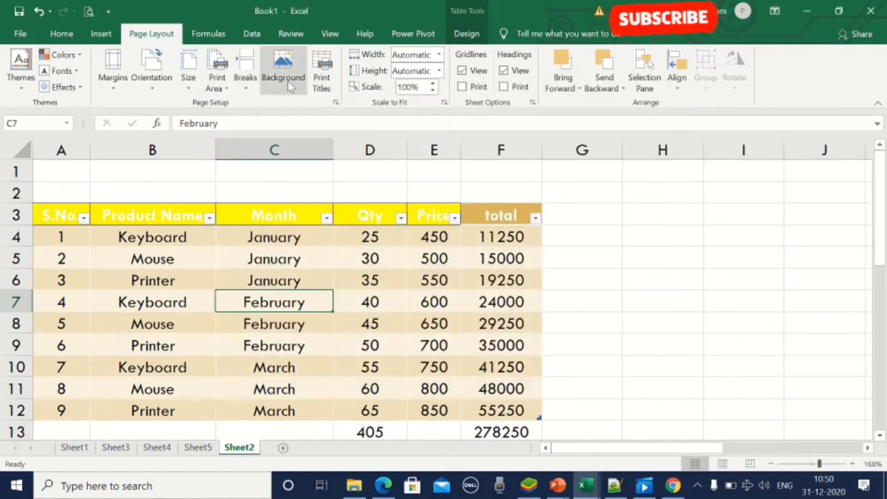
Insert the picture flower1 from the Desktop folder as the sheet background.
click(289, 84)
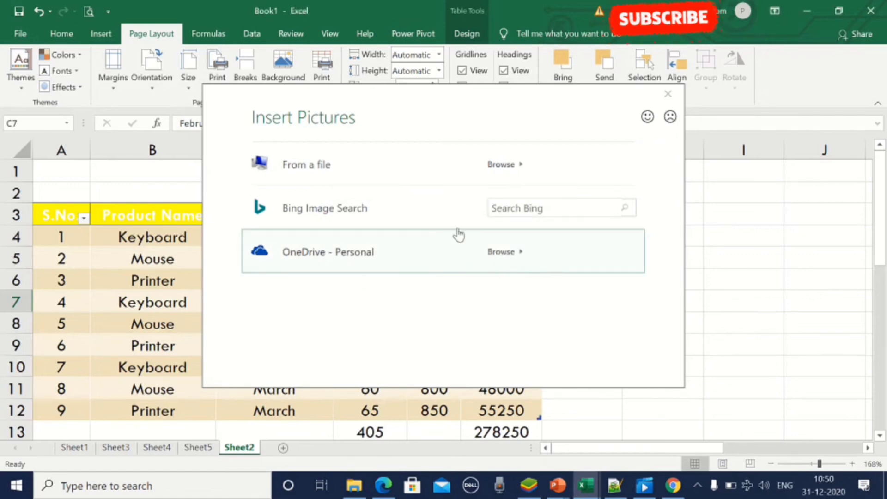
click(356, 169)
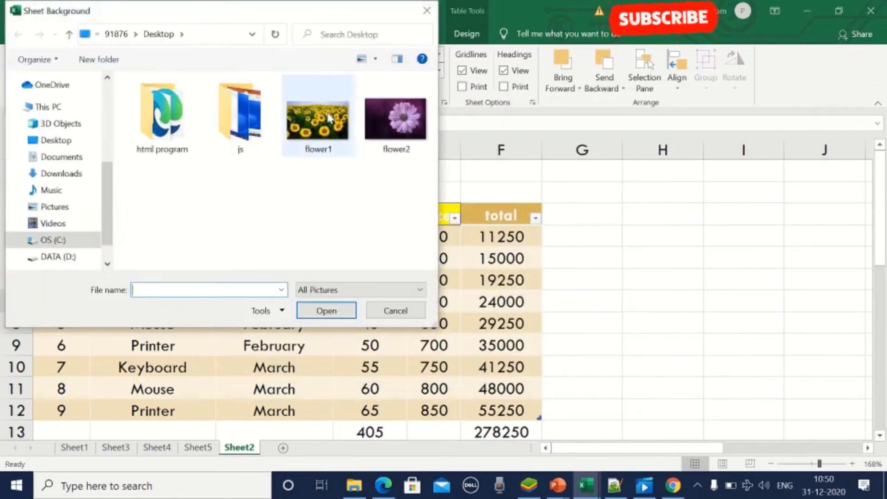
click(329, 119)
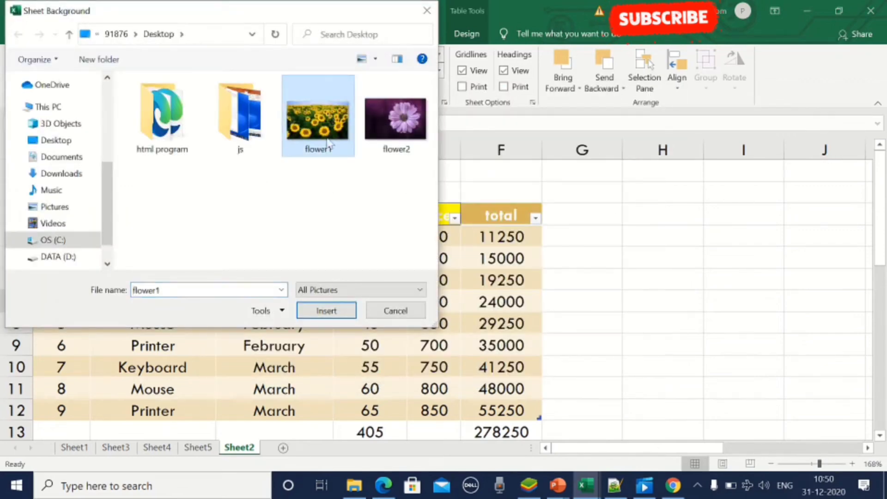
click(326, 311)
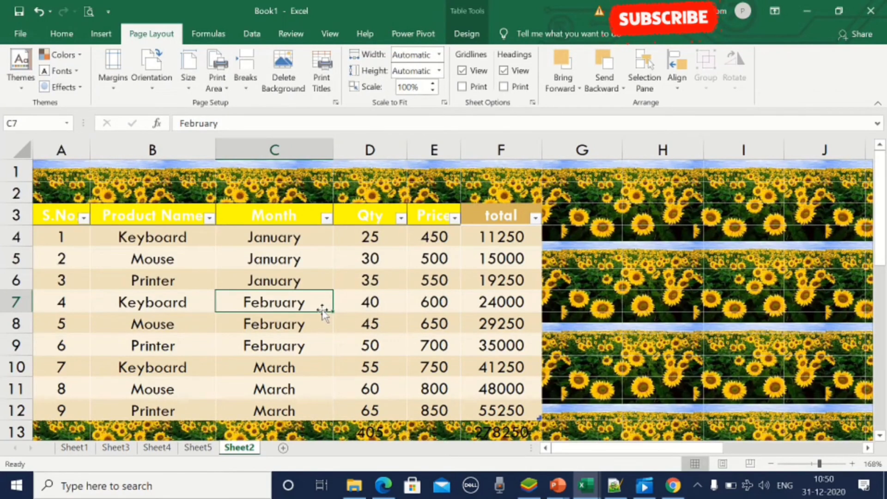
click(782, 463)
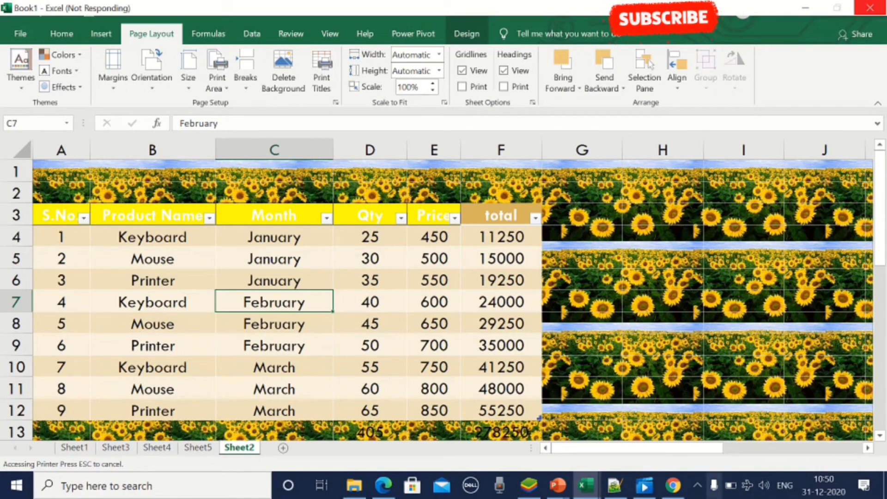
Toggle airplane mode in the computer's network settings and return to the worksheet.
click(747, 488)
click(726, 453)
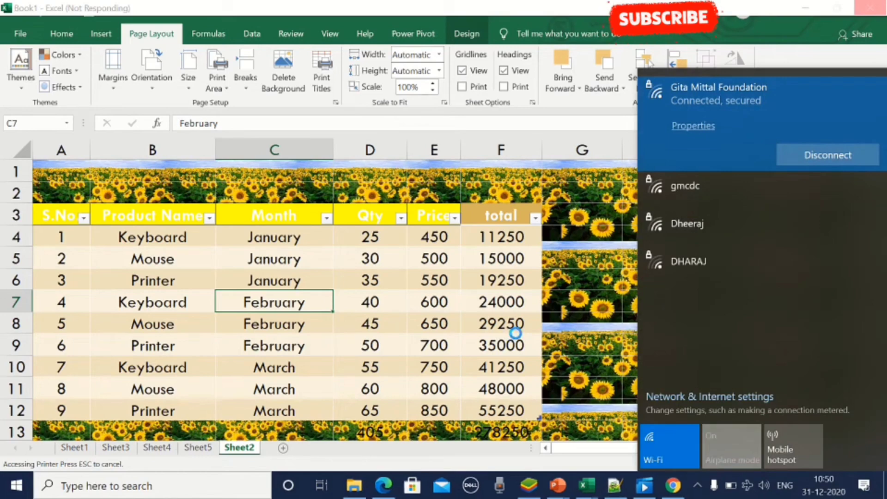
click(597, 257)
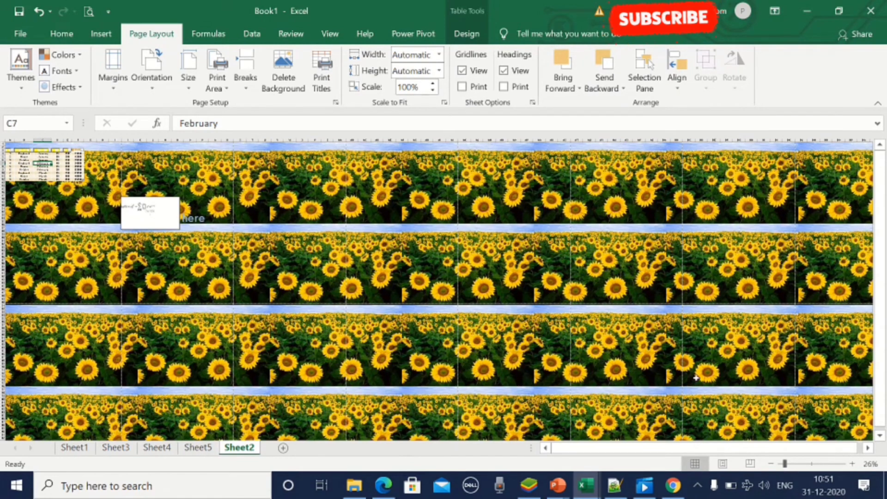
Delete the flower background picture from Sheet2.
click(814, 465)
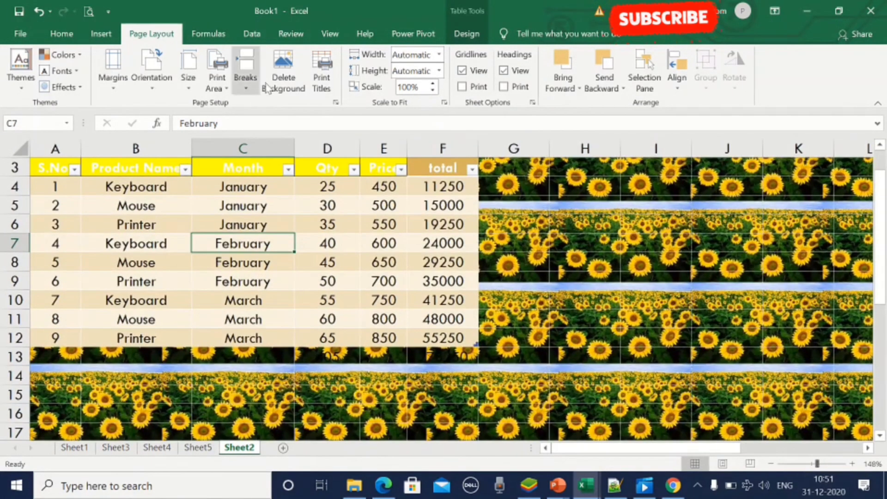
click(287, 79)
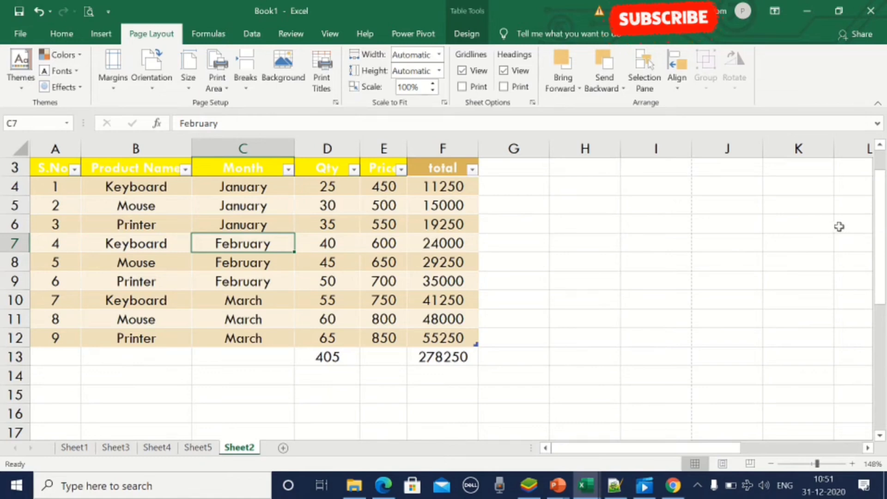
Copy the product rows A4:F12 and paste them below the table at A13 and at A22.
drag(884, 222, 885, 197)
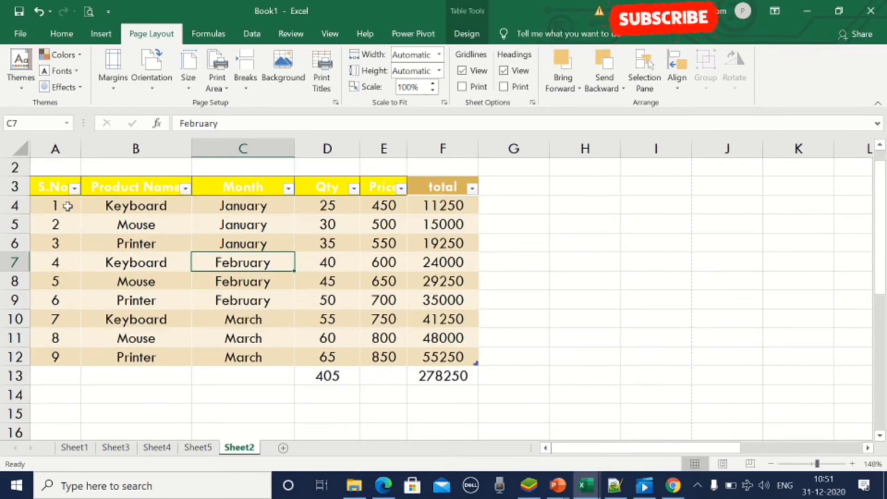
drag(69, 207, 453, 362)
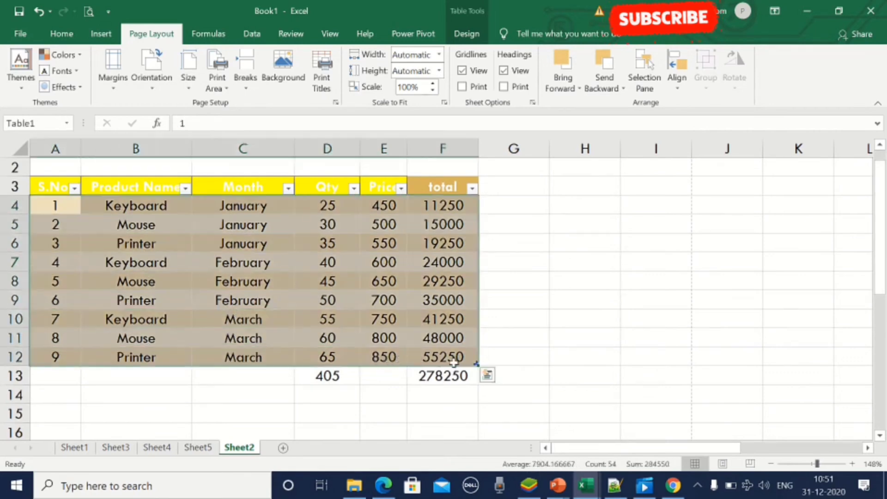
key(ctrl+c)
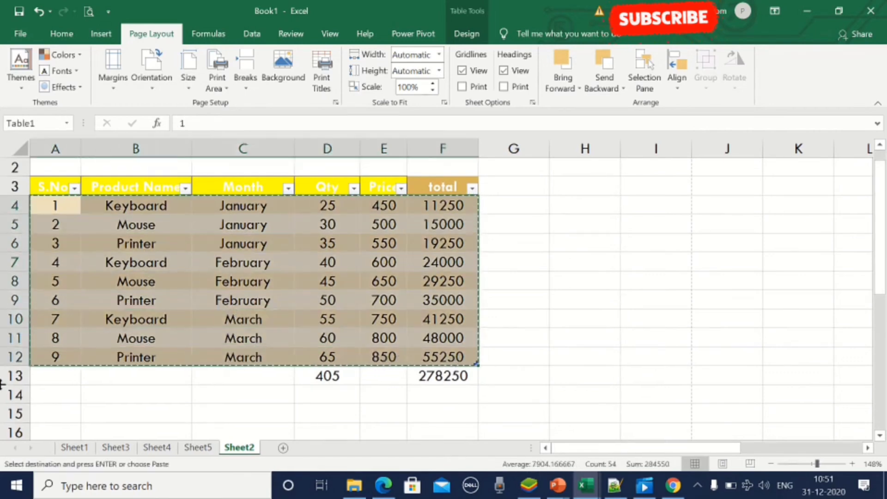
click(48, 377)
key(ctrl+v)
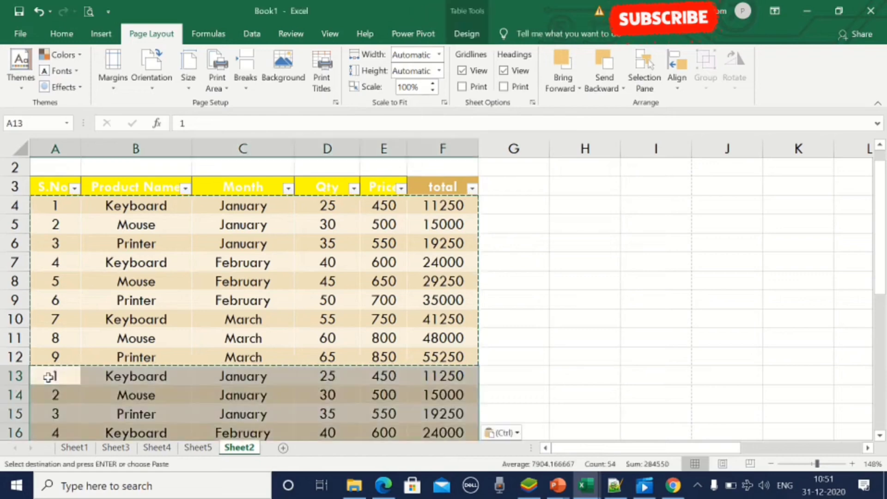
drag(879, 277, 879, 404)
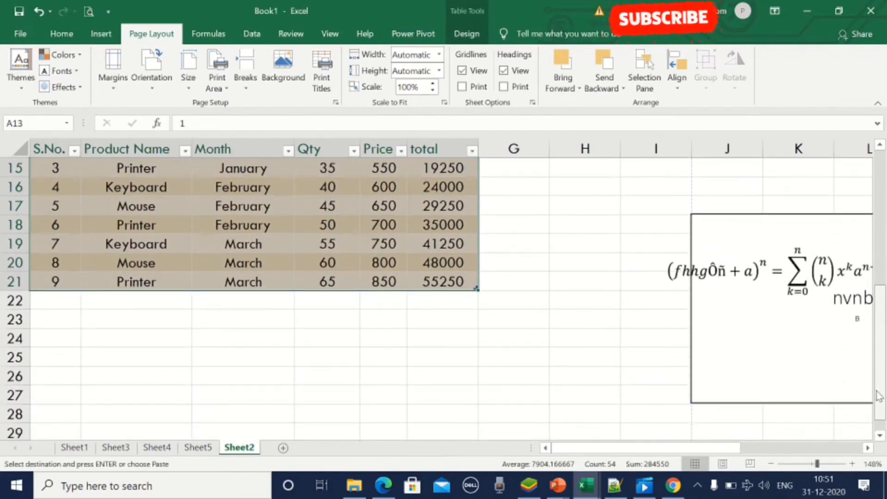
click(62, 307)
key(ctrl+v)
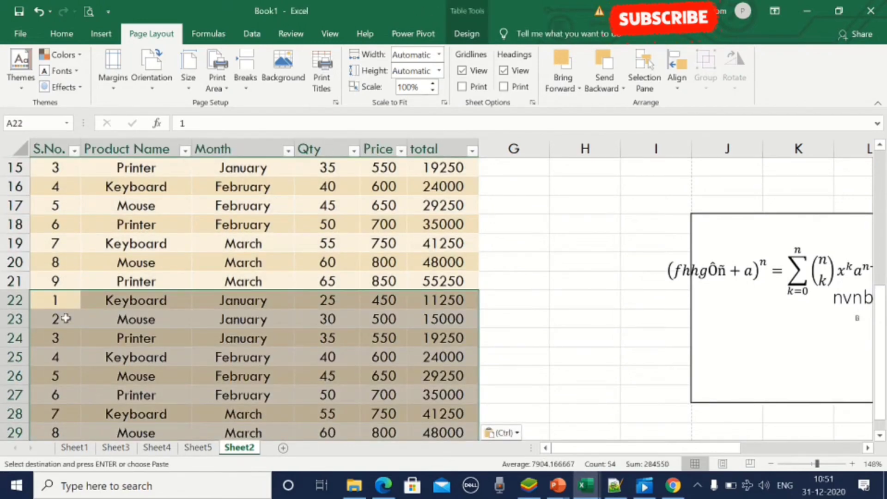
Paste the copied product rows once more, starting in cell A31.
drag(883, 324, 883, 398)
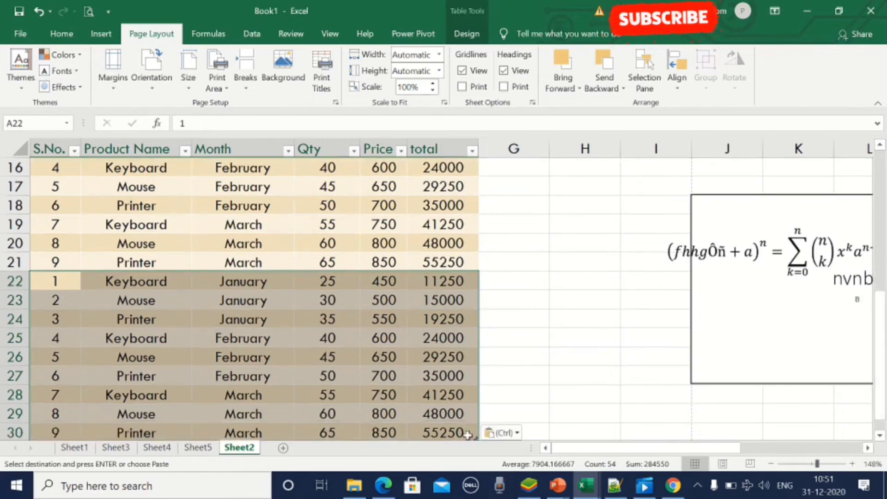
click(67, 431)
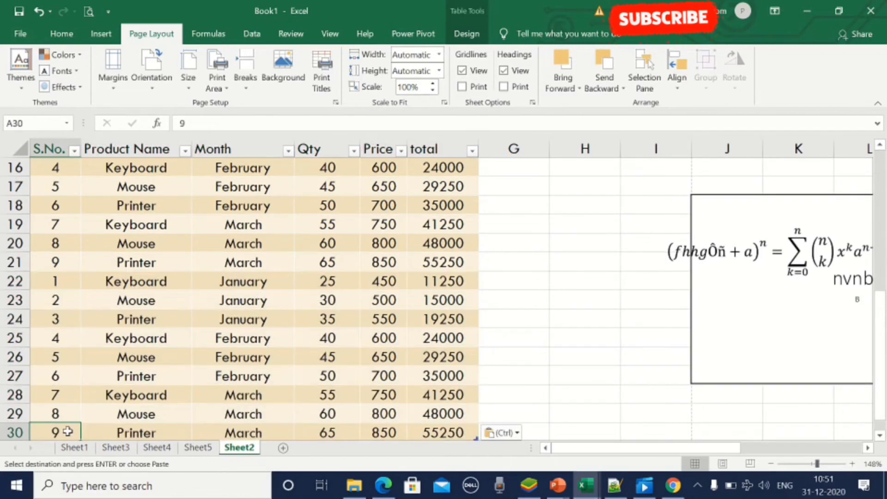
key(Down)
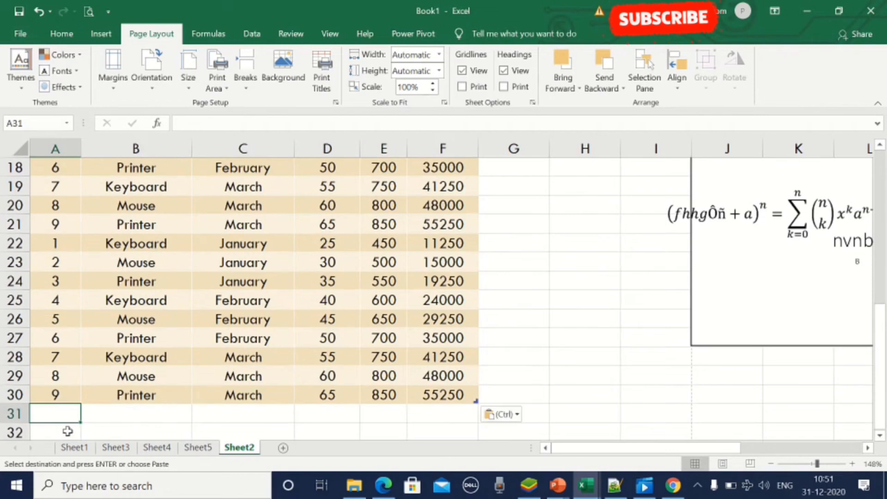
key(ctrl+v)
Dismiss the Sticky Keys prompt and extend the table by pasting the copied product rows at A40.
key(Down)
key(Down)
key(Down)
key(Down)
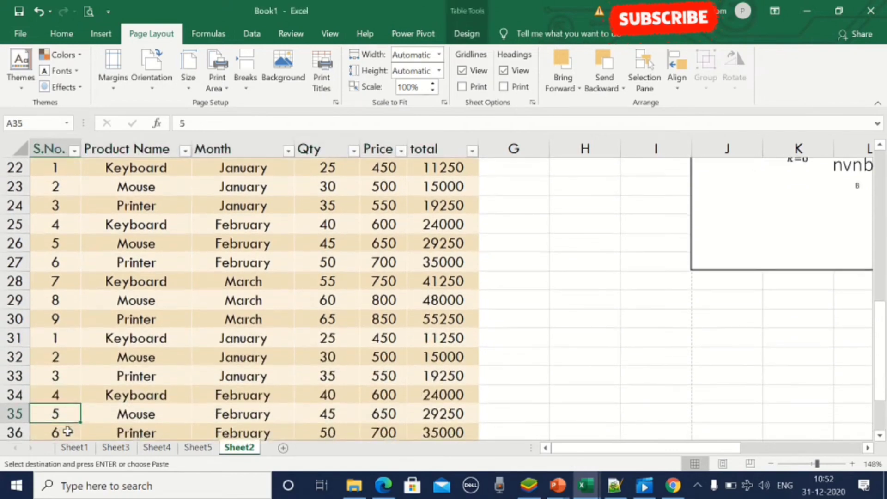
key(Down)
key(Down)
key(Down)
key(Down)
key(Down)
key(Down)
key(Down)
key(Down)
key(Down)
key(Down)
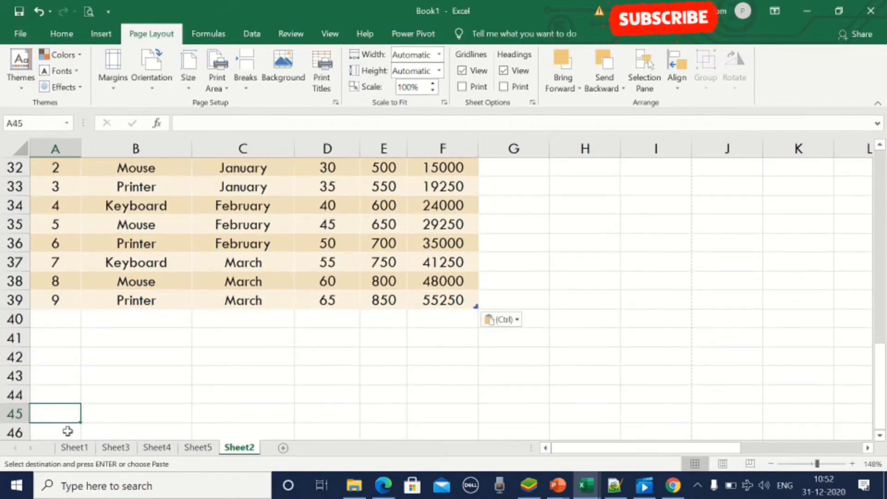
key(shift)
key(shift)
key(shift)
key(shift)
key(shift)
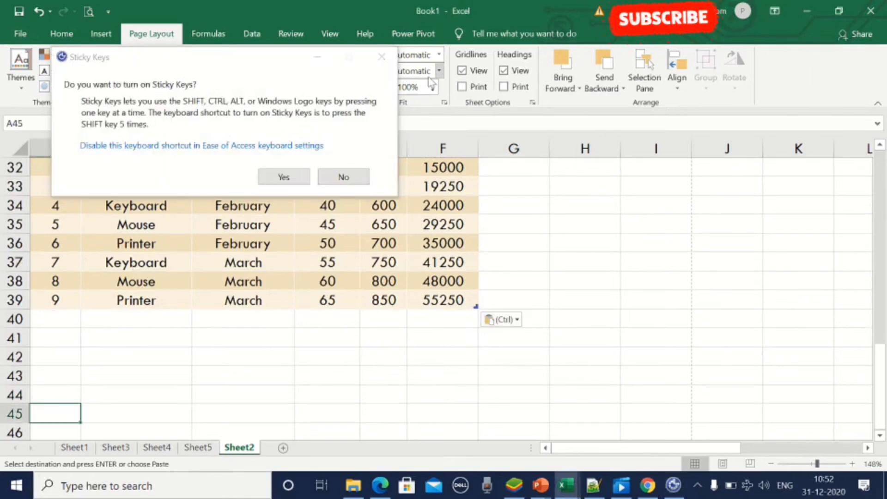
click(382, 56)
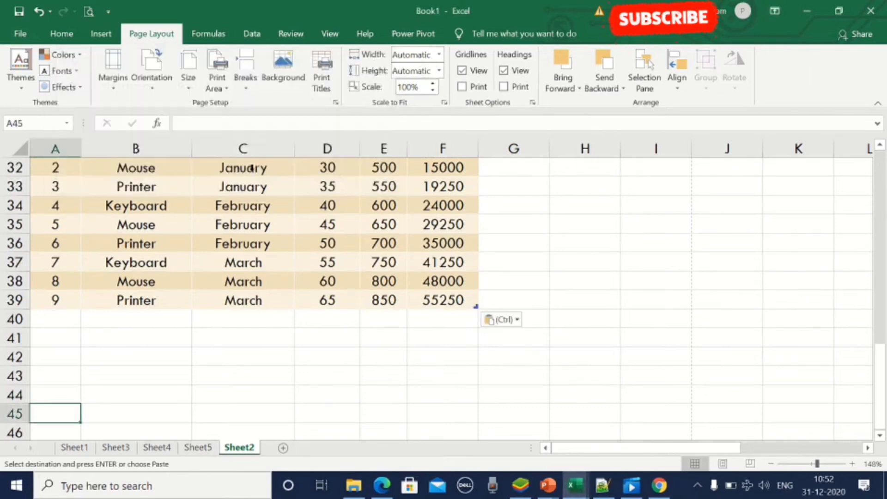
click(67, 319)
key(ctrl+v)
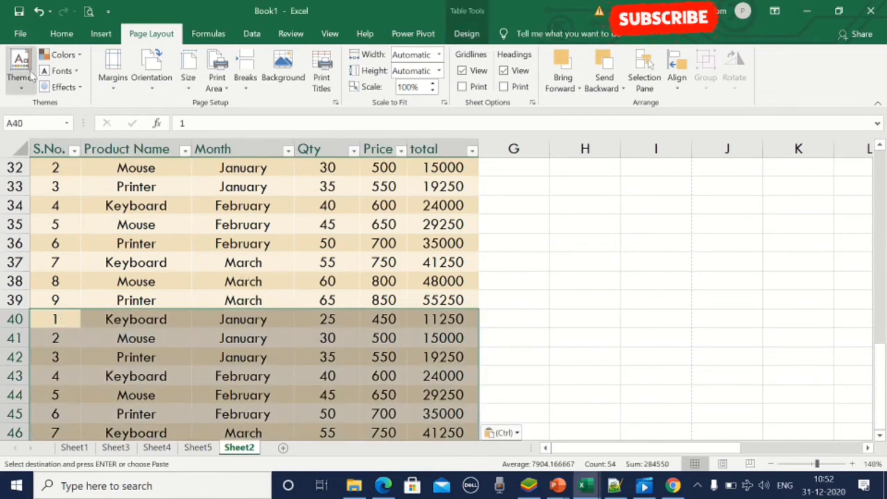
Check both pages of the lengthened table in the print preview and return to the worksheet.
click(89, 12)
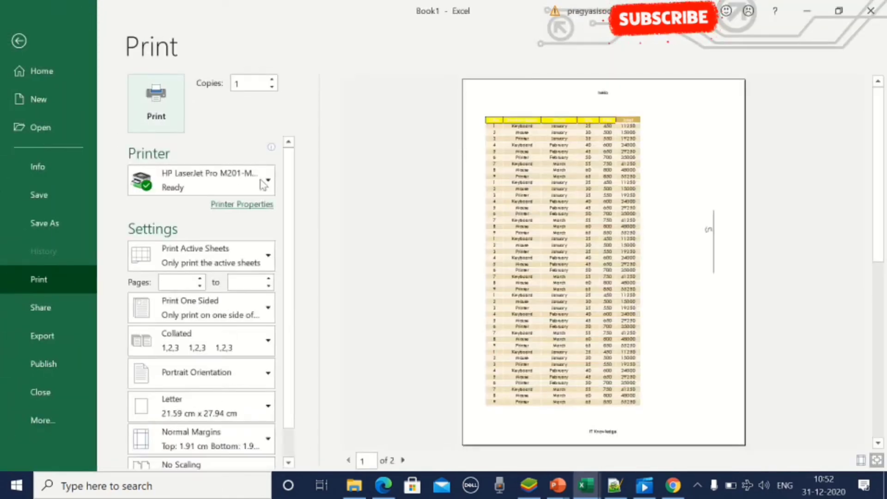
click(403, 460)
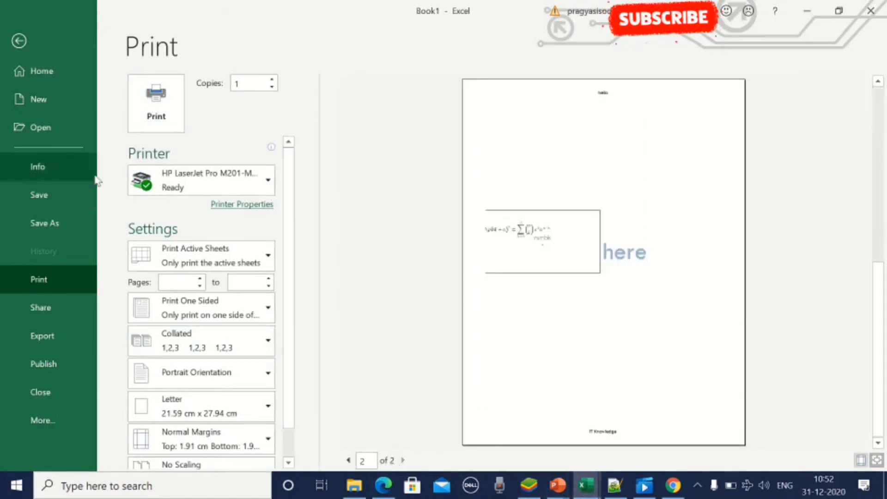
click(19, 41)
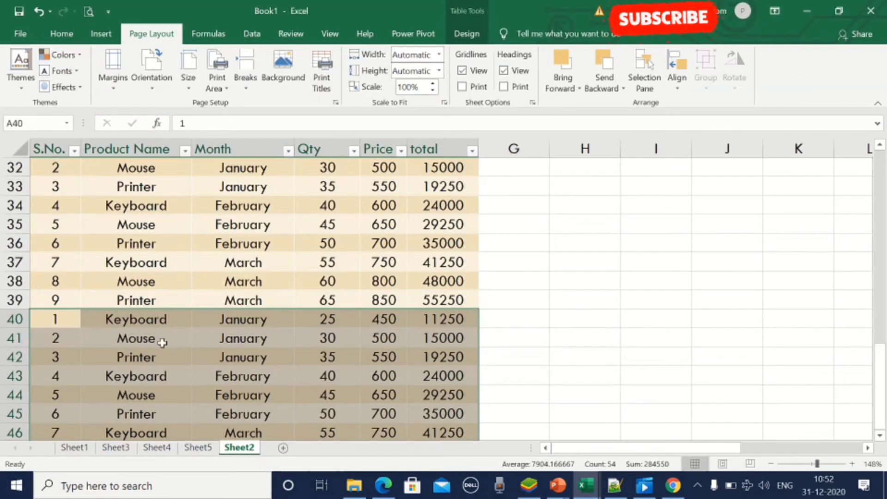
Copy the product rows A40:F48 and paste them directly below the table at A49.
key(ctrl+c)
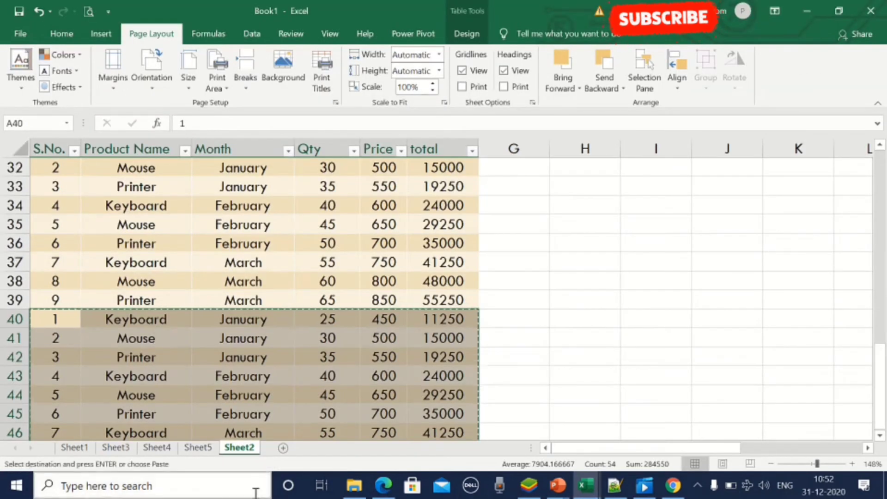
key(Down)
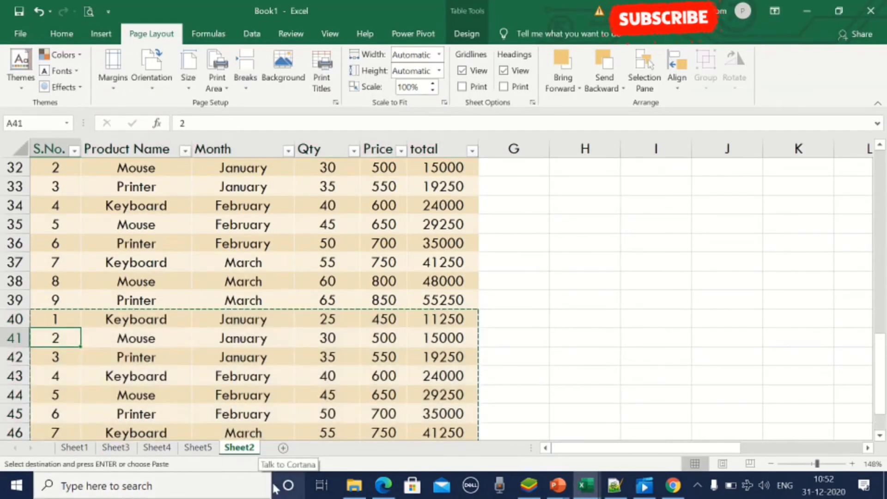
key(Down)
key(Down)
key(Down)
key(Down)
key(Down)
key(Down)
key(Down)
key(Down)
key(Down)
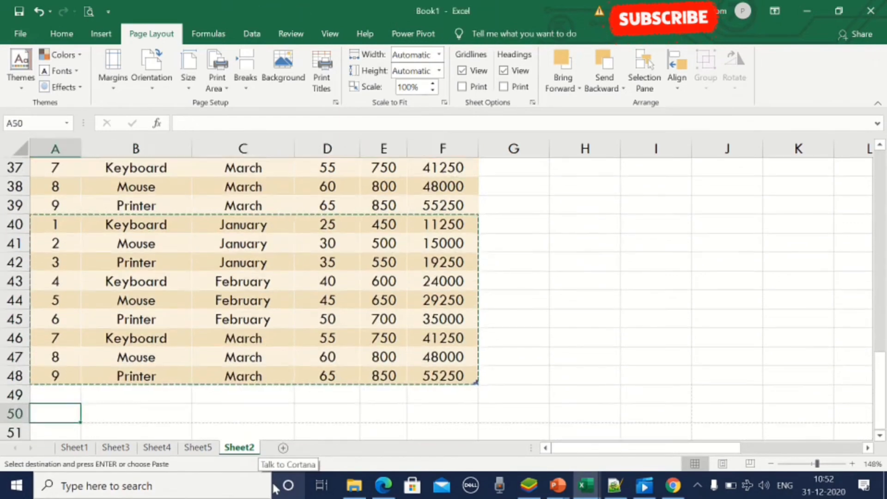
key(Up)
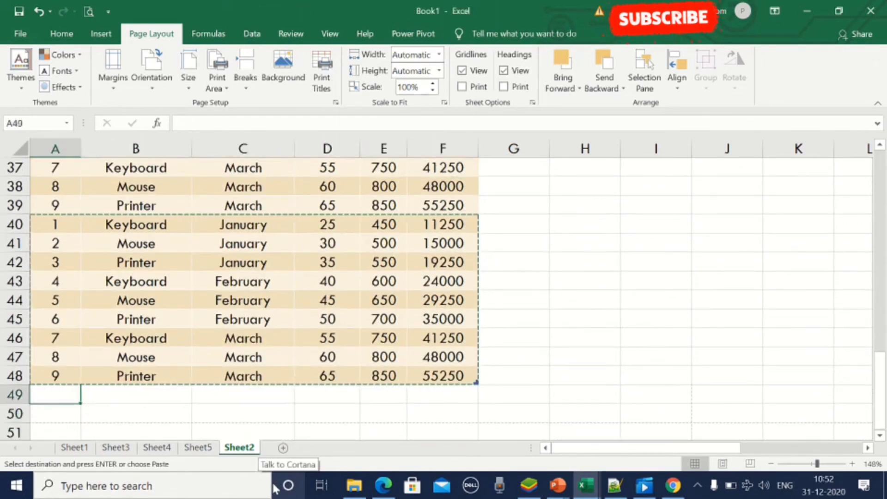
key(ctrl+v)
Paste the copied block of product rows again, starting in cell A58.
key(Down)
key(Down)
key(Down)
key(Down)
key(Down)
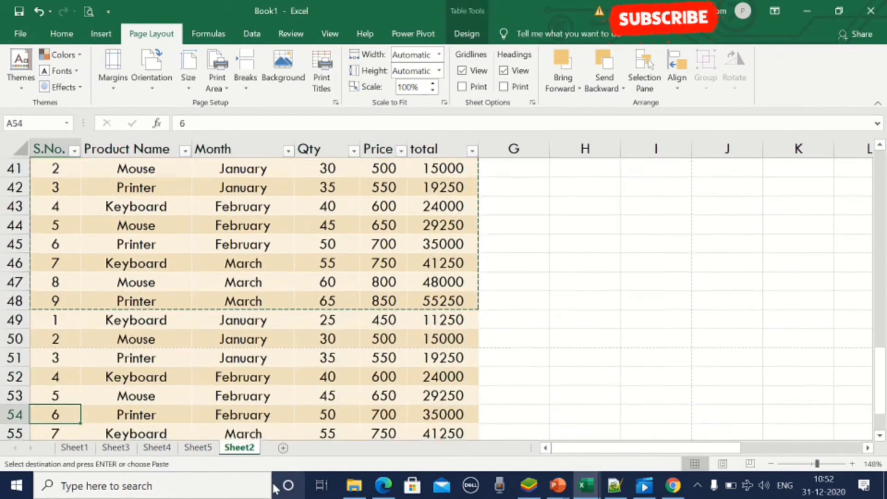
key(Down)
key(Down)
key(Down)
key(Down)
key(Down)
key(Down)
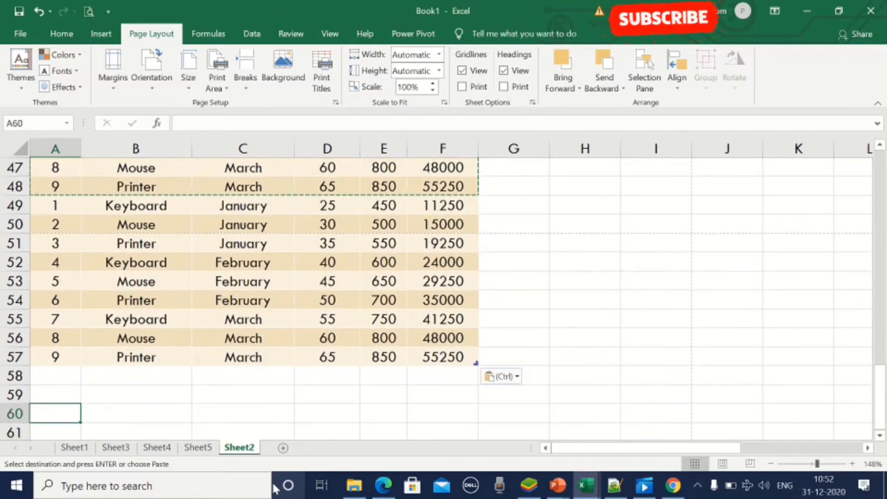
key(Up)
key(Up)
key(ctrl+v)
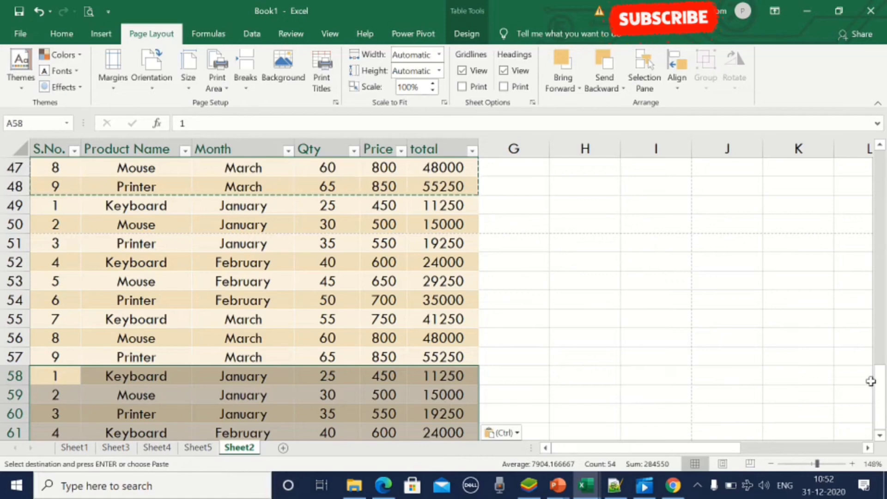
Compare the header rows on pages 1 and 2 in the print preview at enlarged size and return to the worksheet.
click(86, 11)
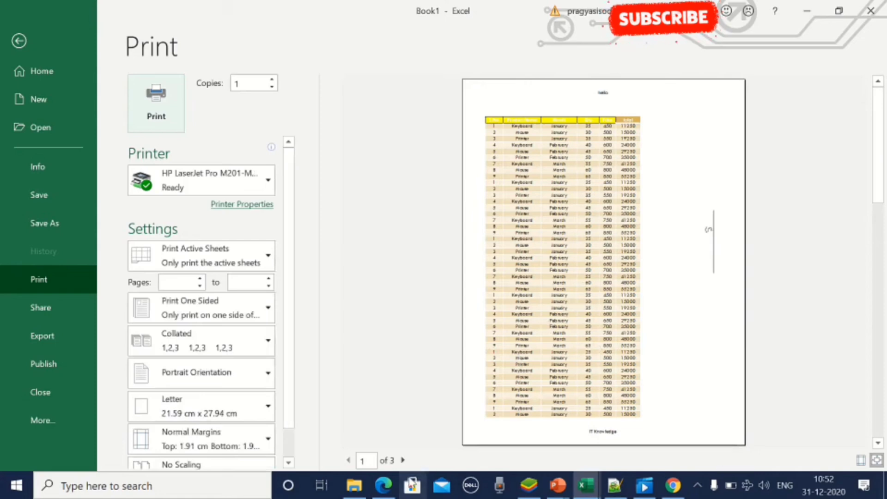
click(402, 460)
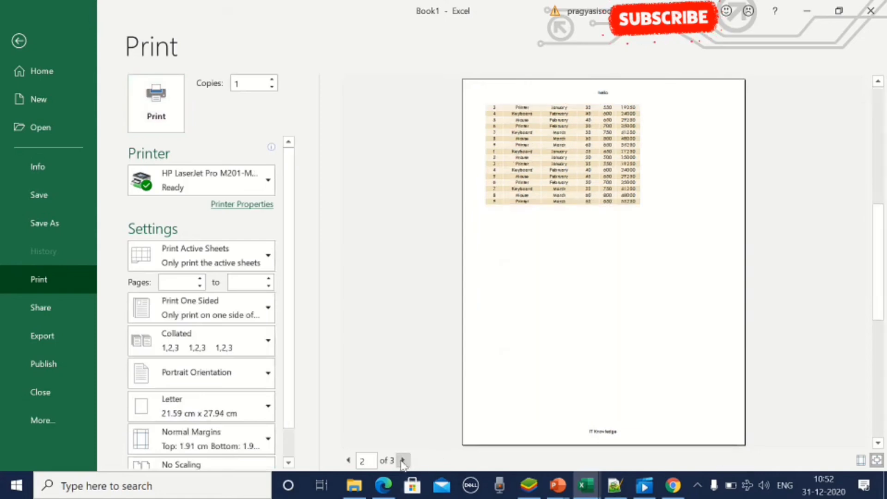
click(877, 460)
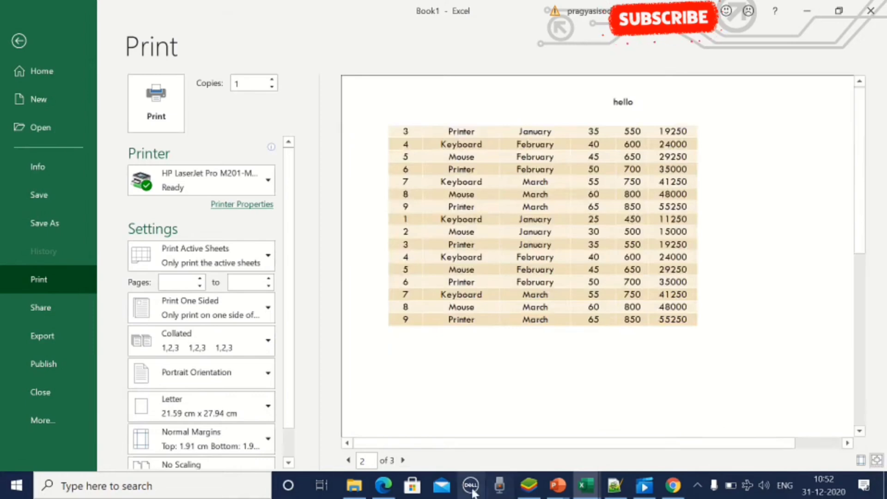
click(347, 460)
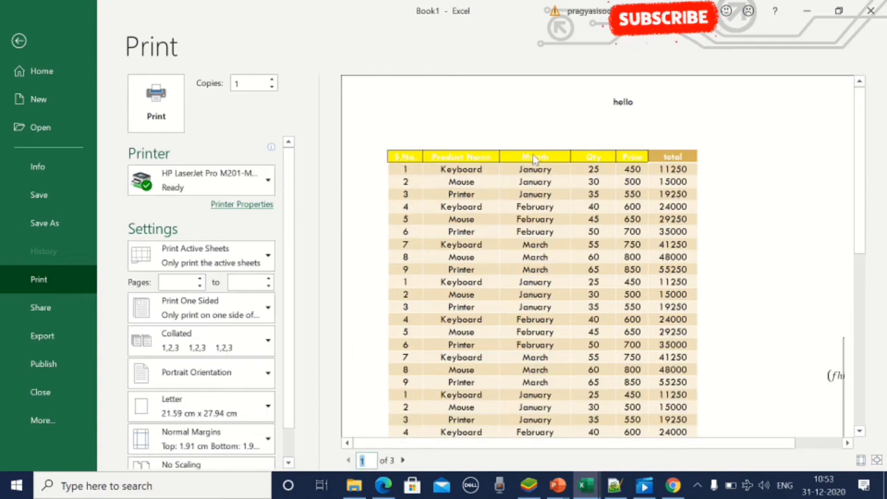
click(403, 460)
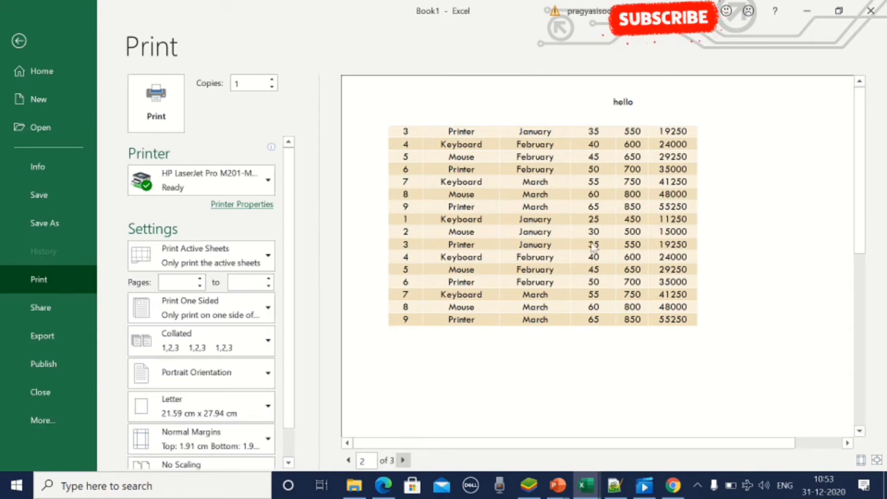
click(876, 462)
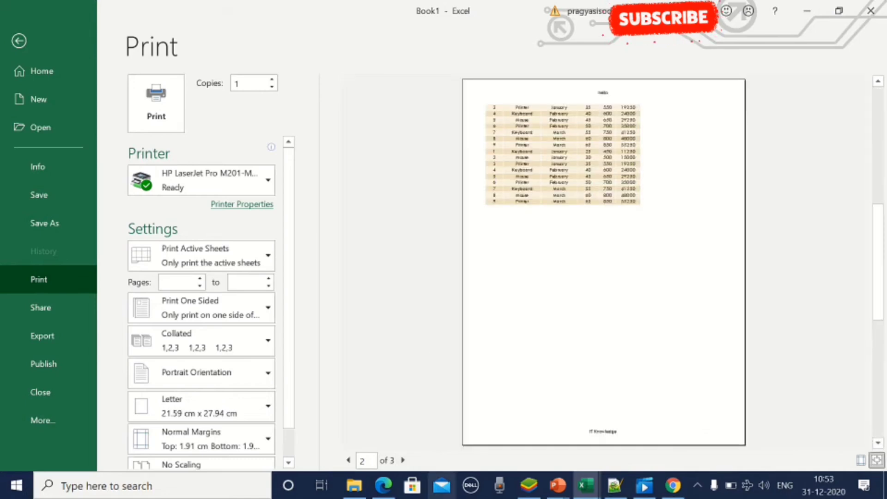
click(18, 43)
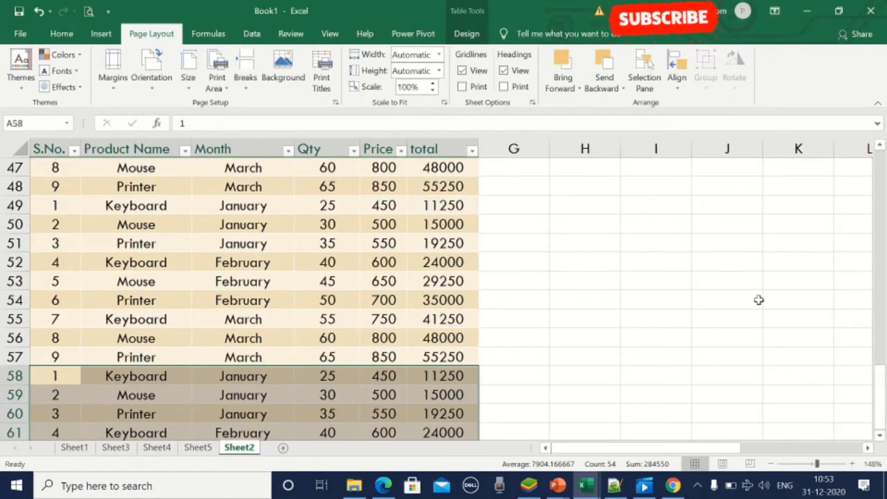
Delete the two empty rows 1 and 2 above the product table's header row.
drag(879, 398, 880, 157)
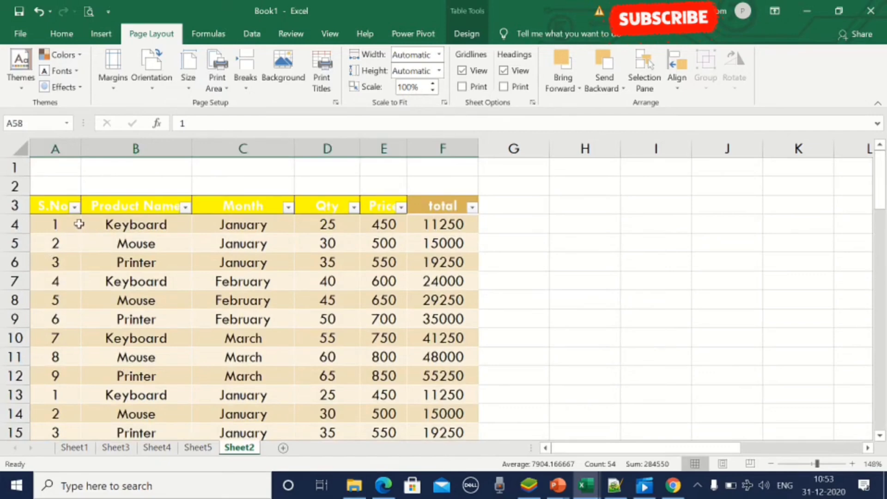
click(322, 82)
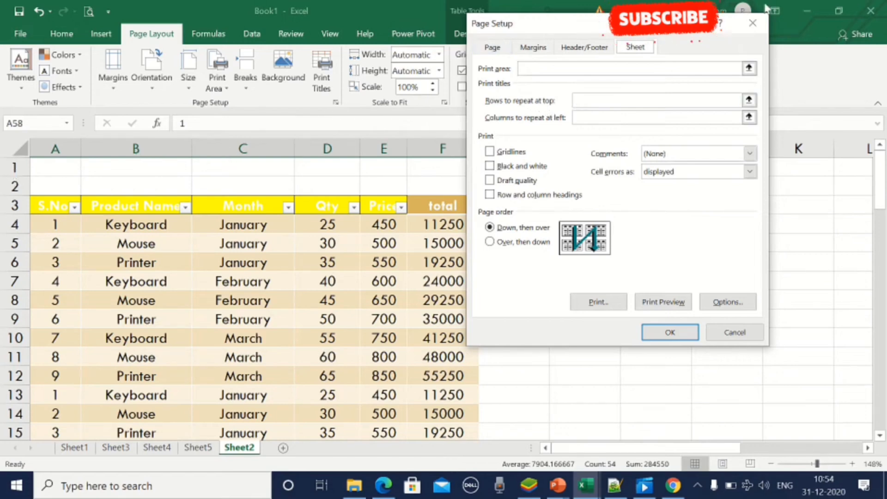
click(752, 23)
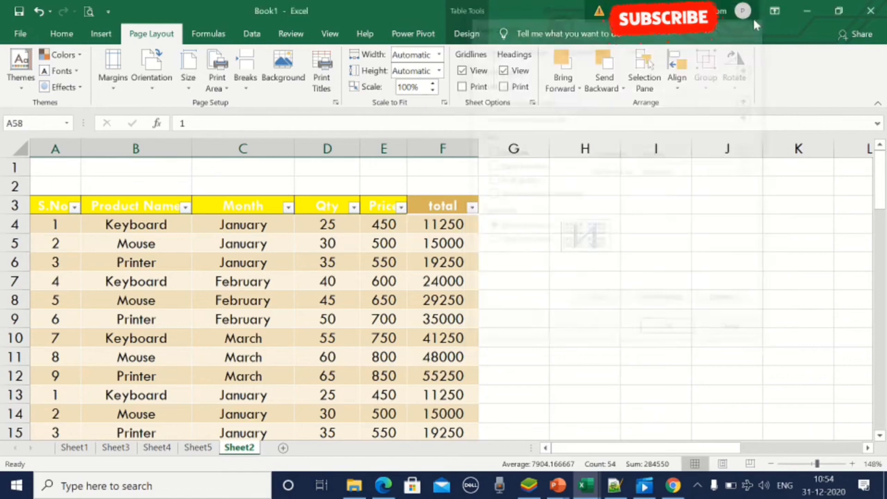
click(6, 169)
drag(6, 171, 6, 187)
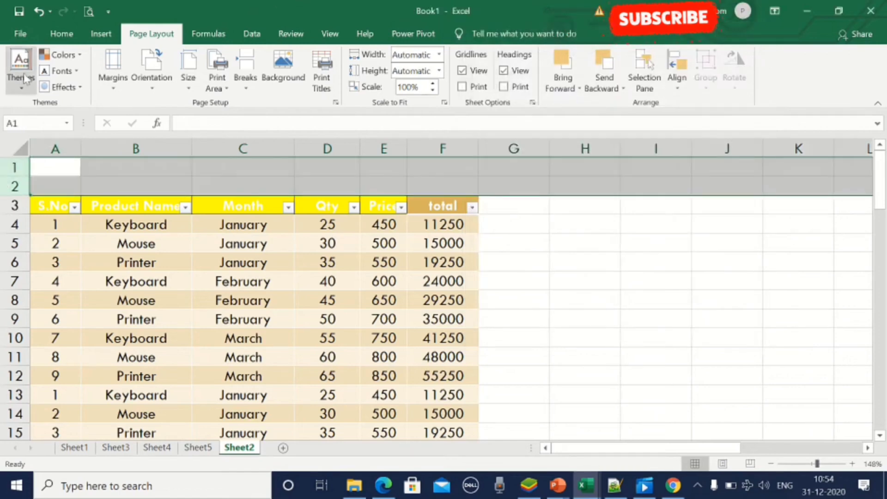
click(56, 36)
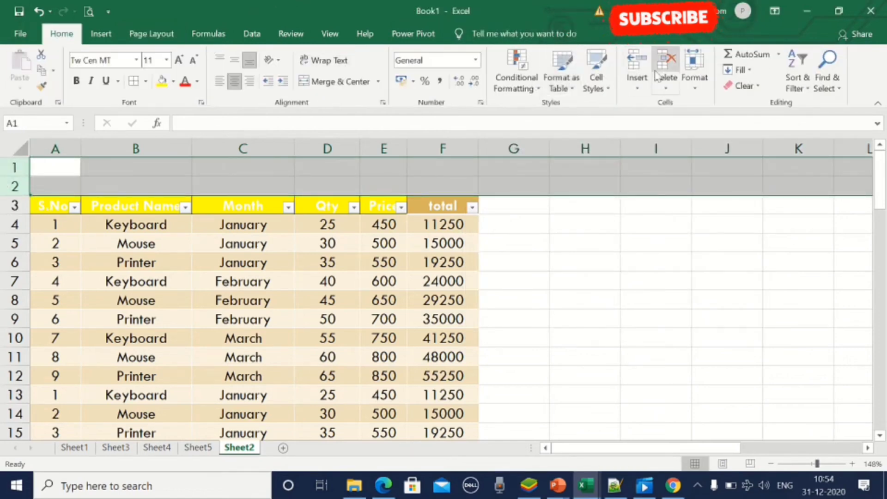
click(672, 64)
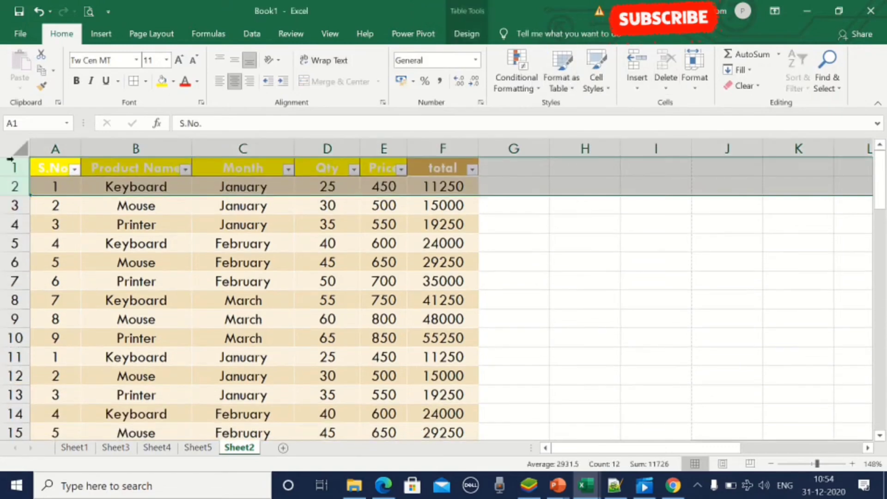
Set row 1 ($1:$1) with the table headers as the print title row to repeat at the top of each page.
click(12, 167)
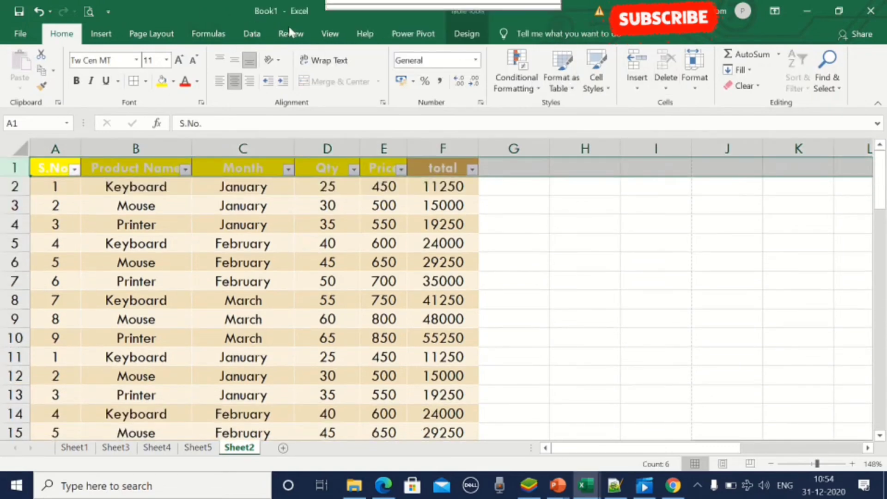
drag(400, 237, 111, 187)
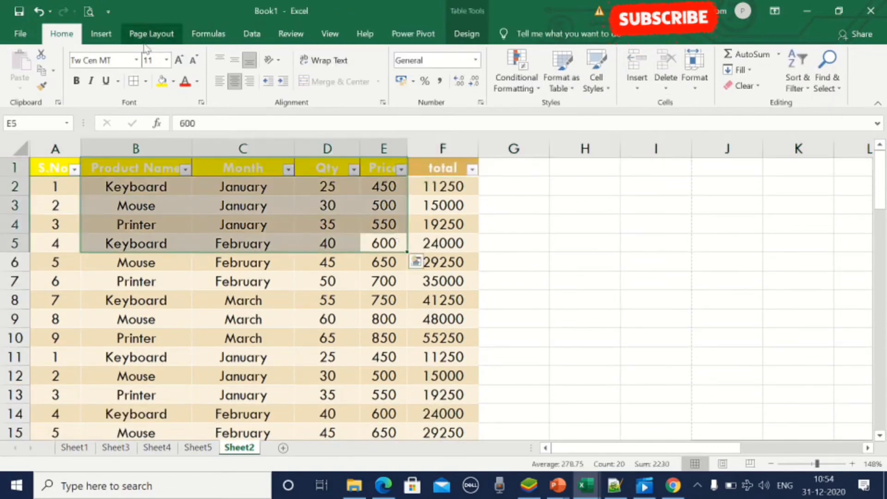
click(166, 36)
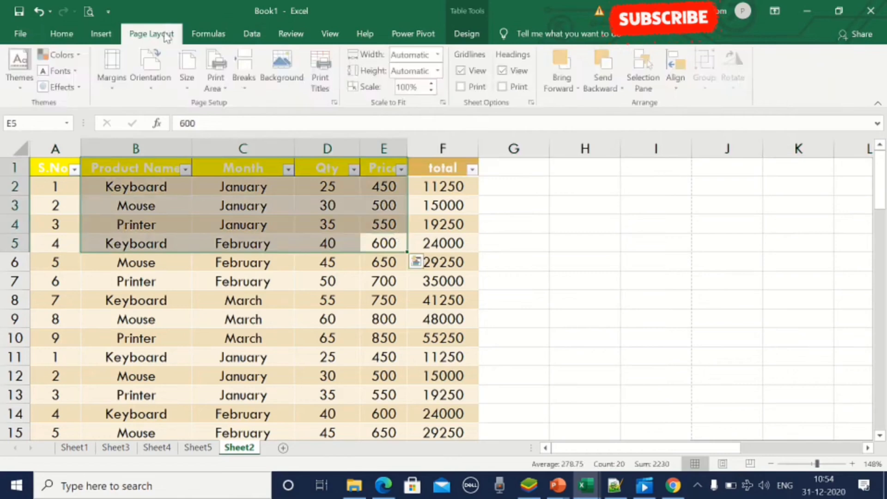
click(318, 83)
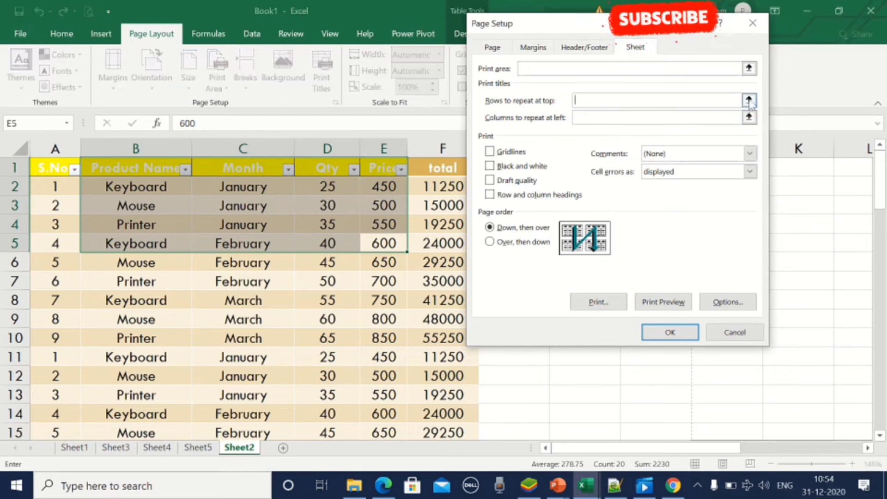
click(749, 101)
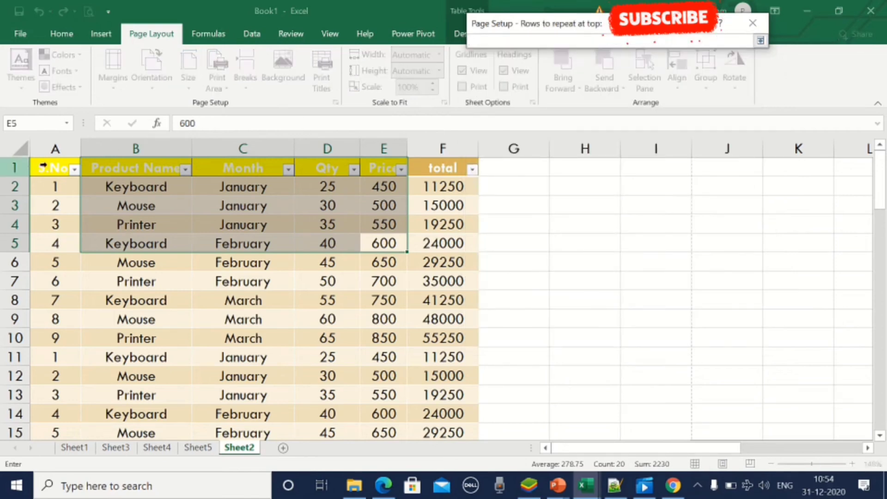
drag(44, 165, 323, 187)
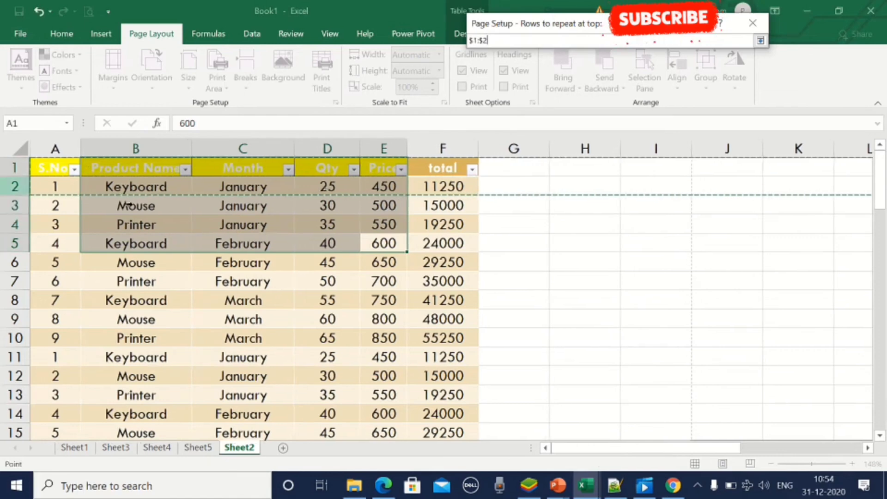
click(8, 168)
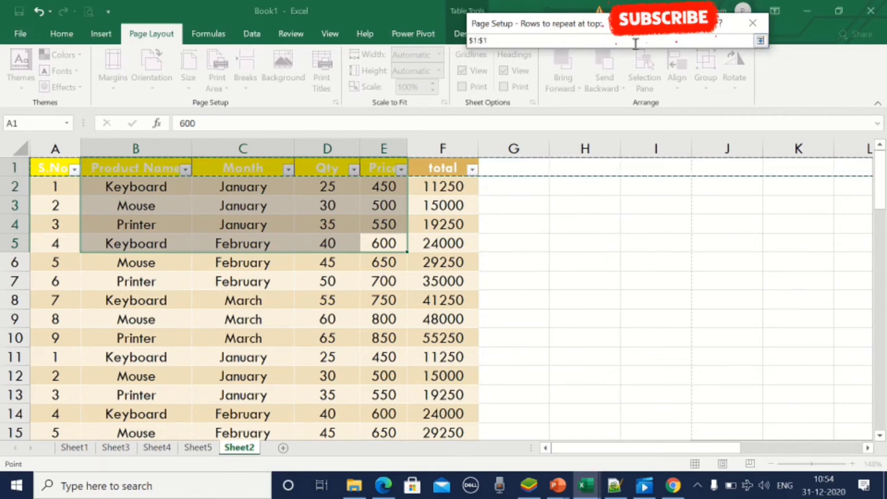
click(760, 41)
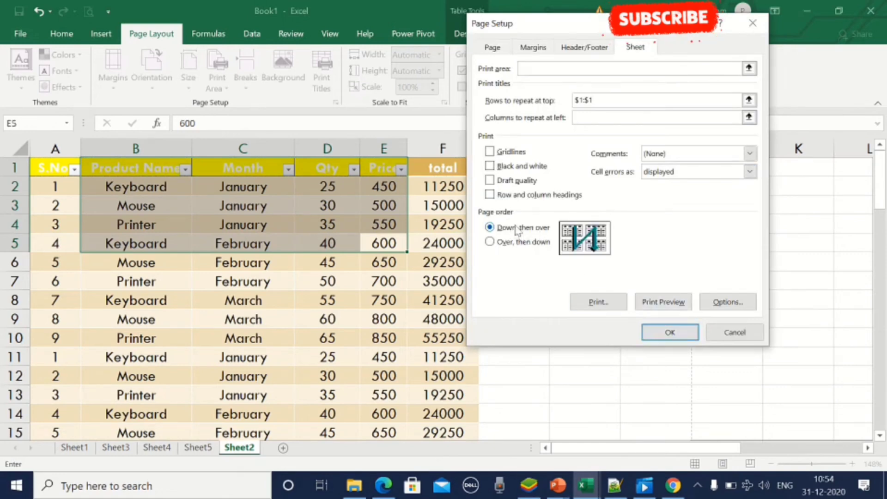
click(589, 103)
Try the page order "Over, then down", switch back to "Down, then over" and apply the page setup.
click(490, 242)
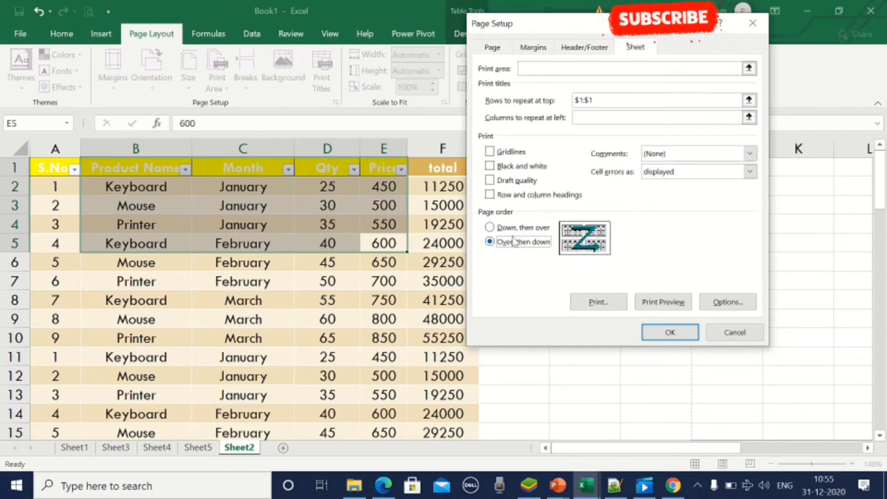
click(489, 228)
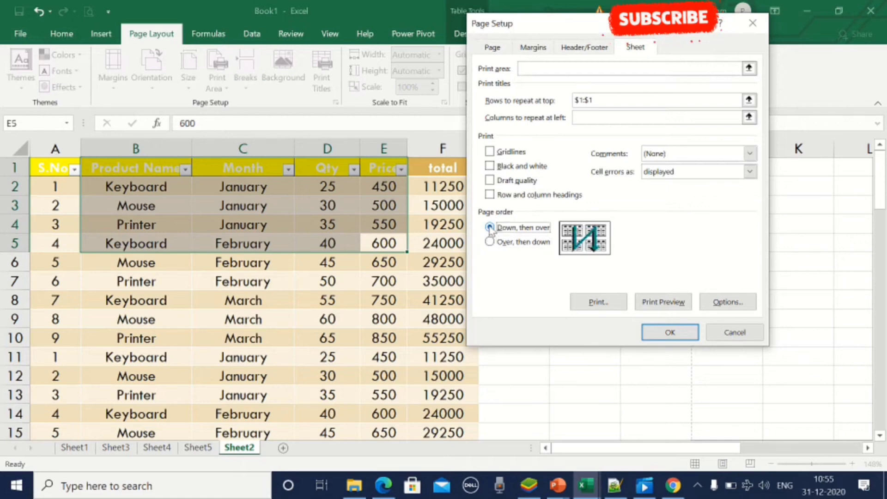
click(677, 335)
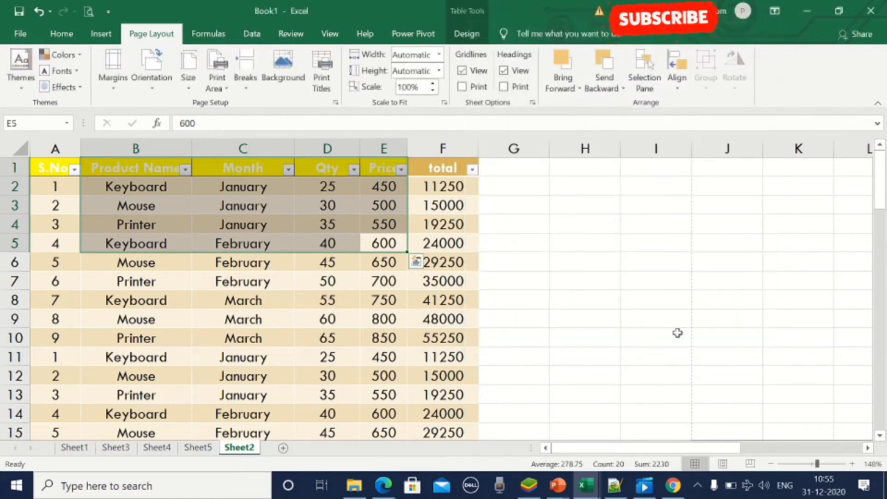
click(551, 243)
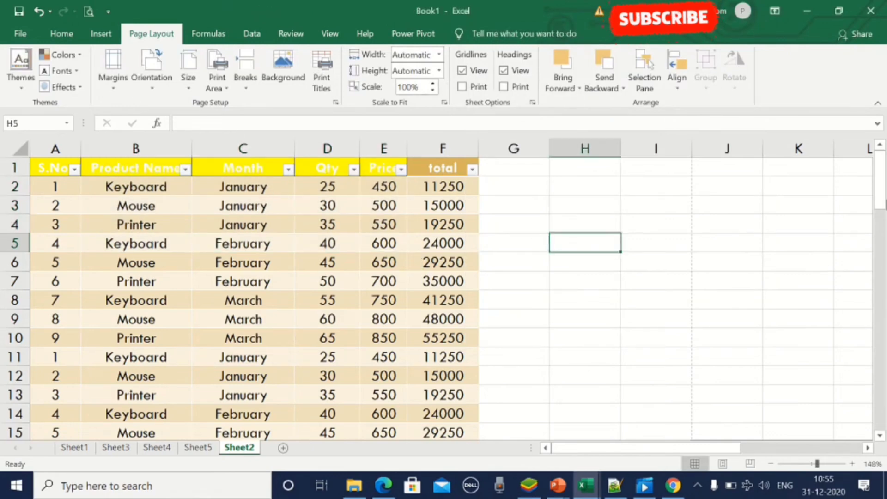
Check the header row on pages 1 and 2 in the enlarged print preview and return to the worksheet.
drag(880, 194, 884, 482)
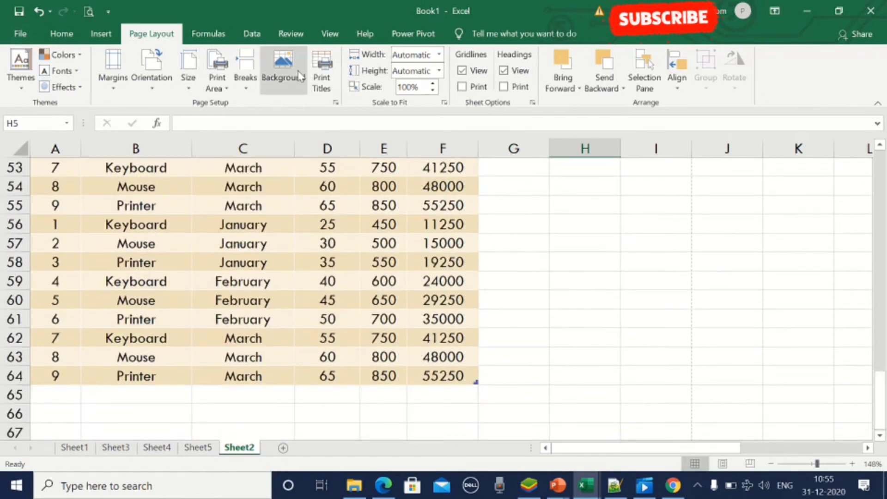
click(88, 15)
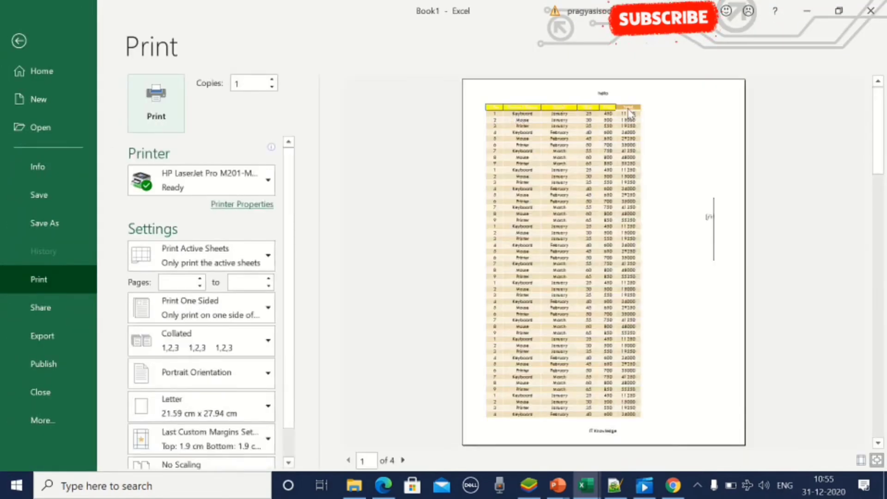
click(877, 461)
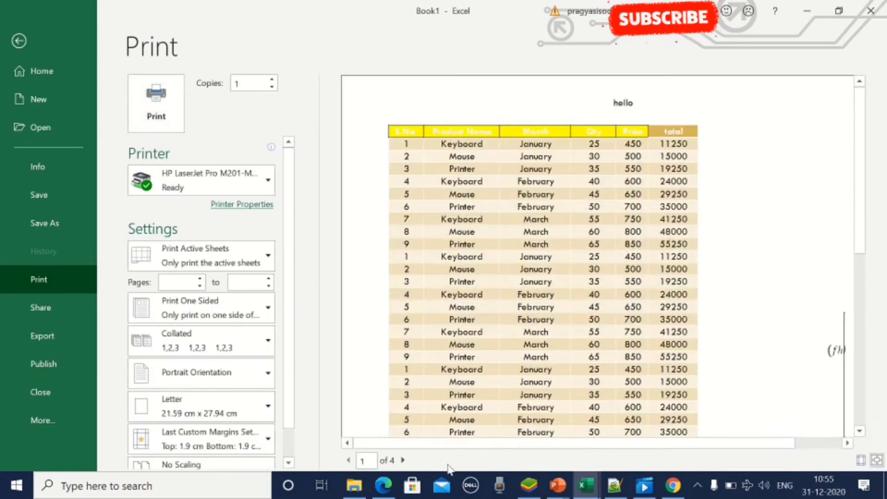
click(402, 461)
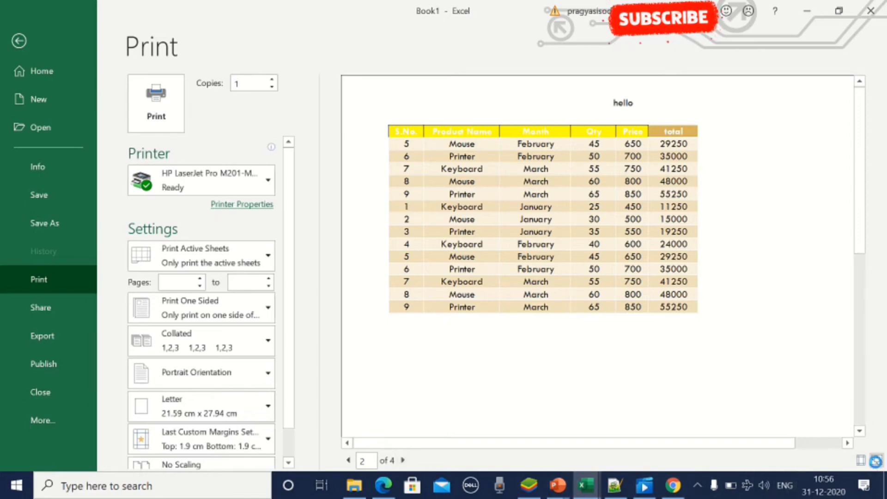
click(876, 460)
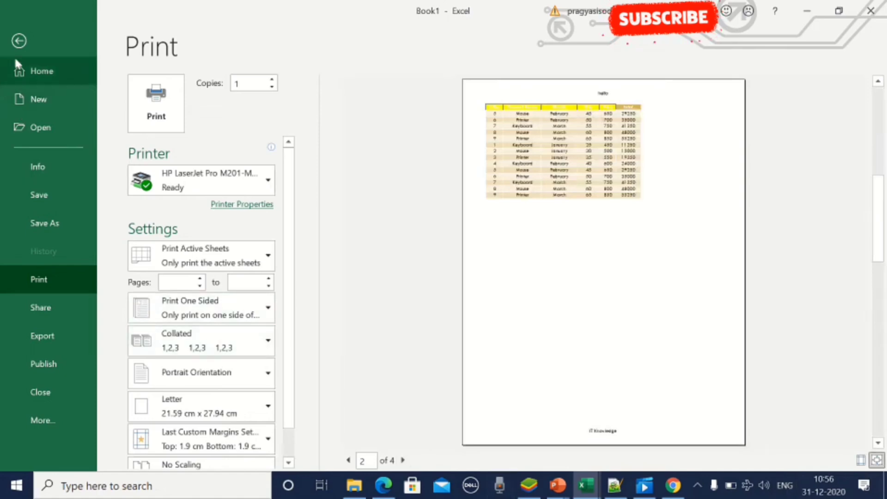
click(19, 40)
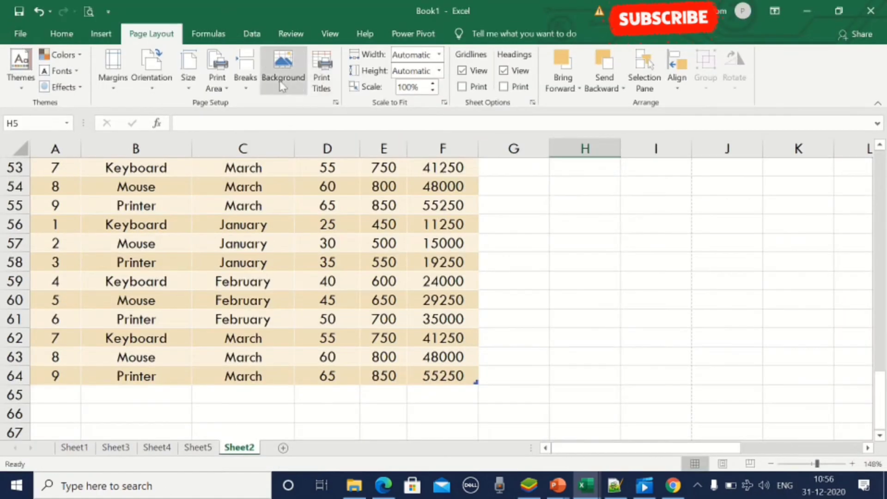
Set column A ($A:$A) as the print title column to repeat at the left of each page.
click(326, 84)
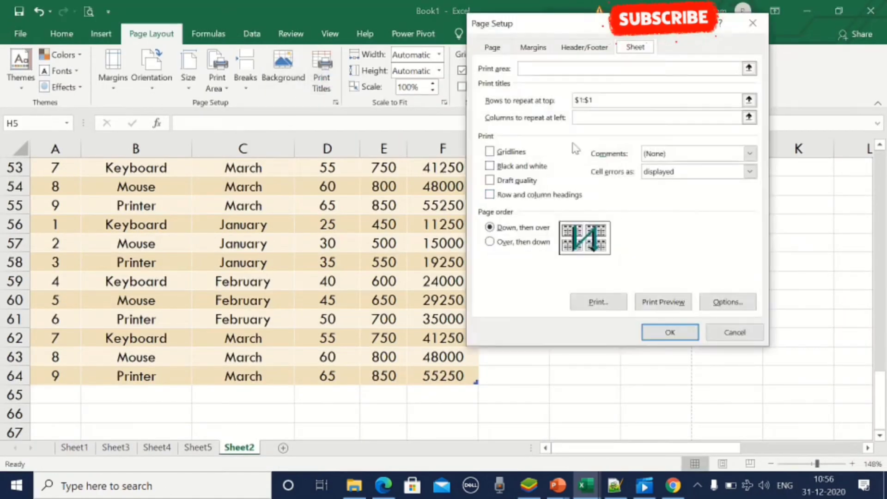
click(748, 117)
click(54, 148)
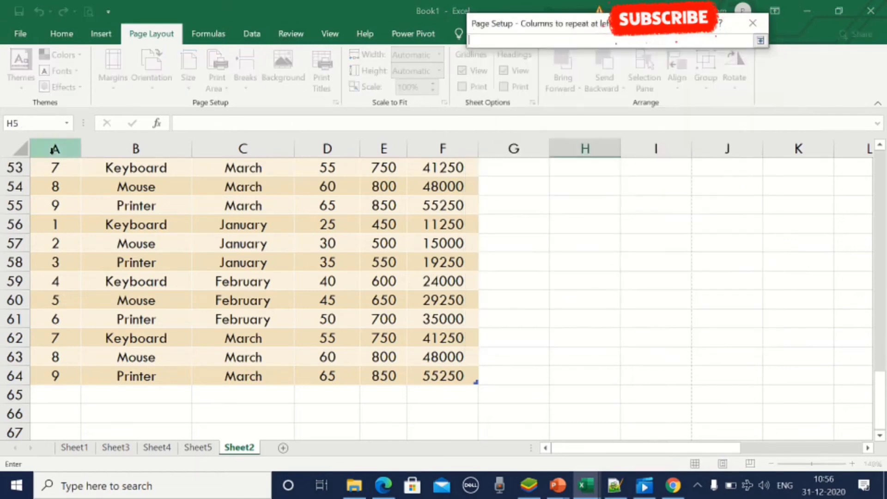
click(759, 40)
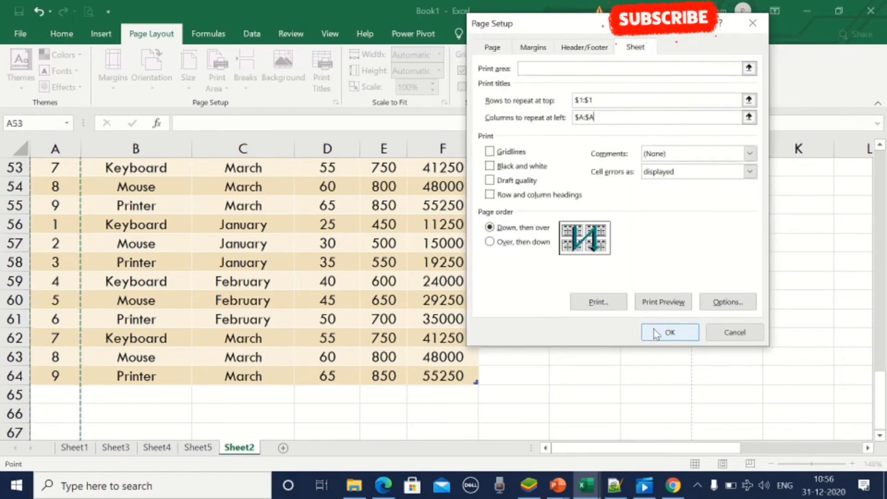
click(669, 332)
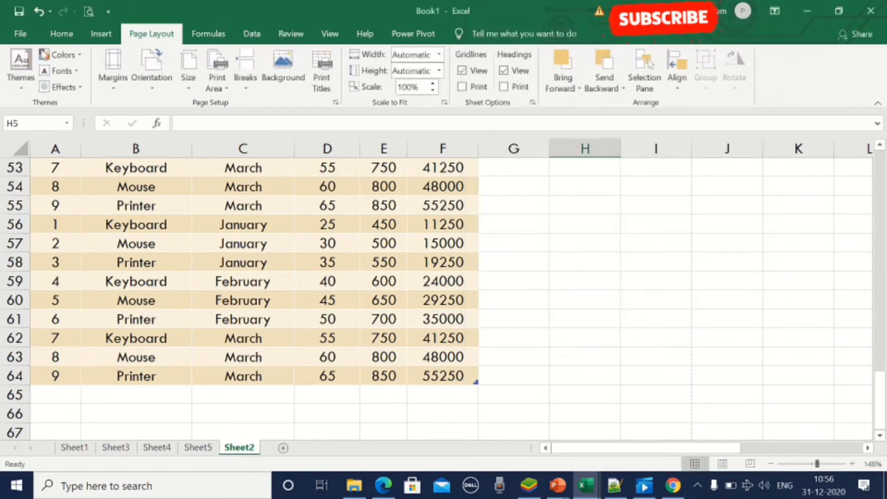
Check pages 1 and 2 in the print preview with the column title set, enlarging page 2, and return to the start of the table.
click(83, 13)
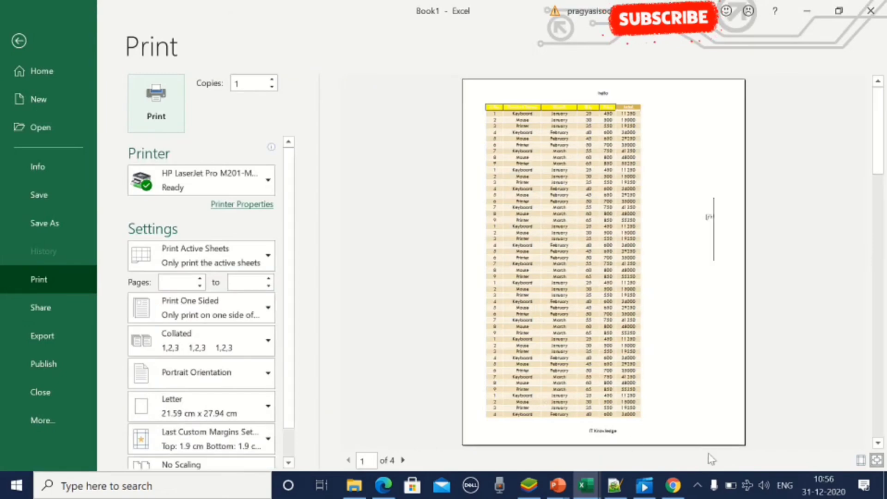
click(402, 460)
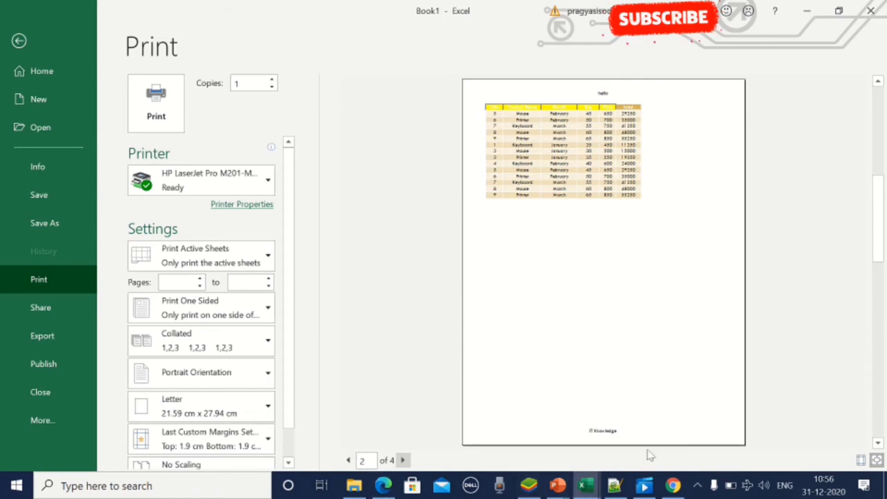
click(876, 460)
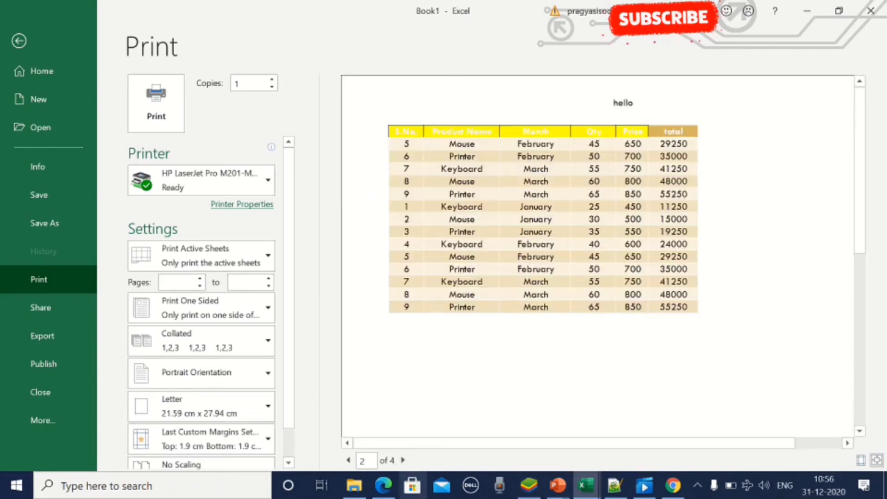
mouse_move(587, 484)
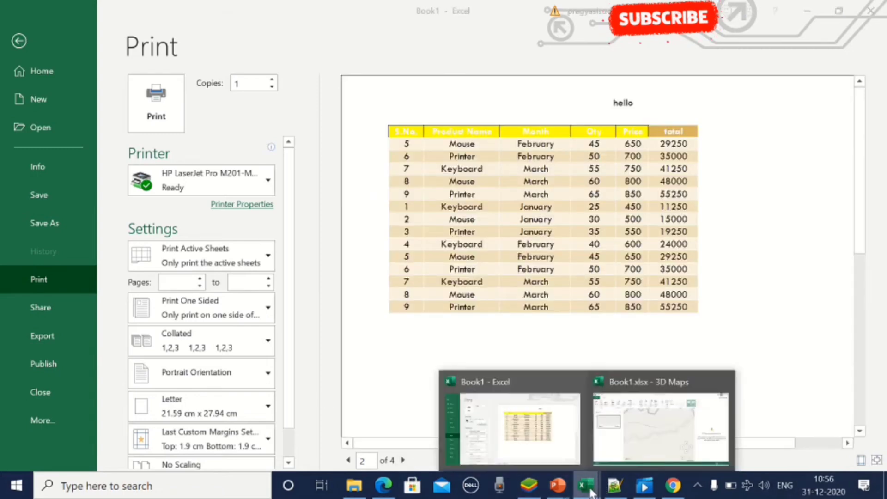
click(504, 429)
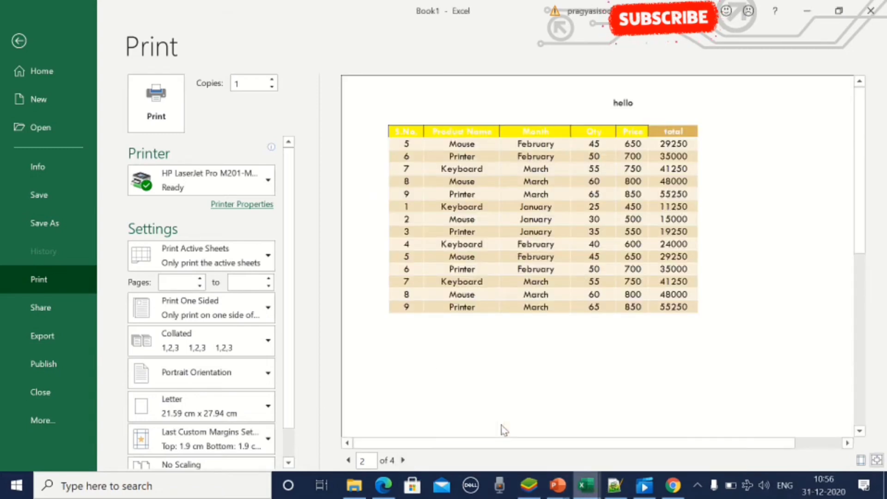
click(23, 41)
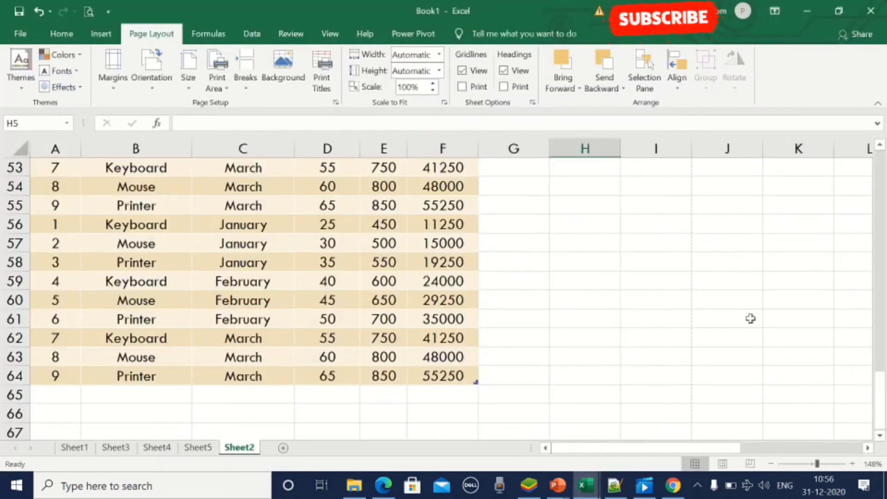
drag(879, 400, 876, 181)
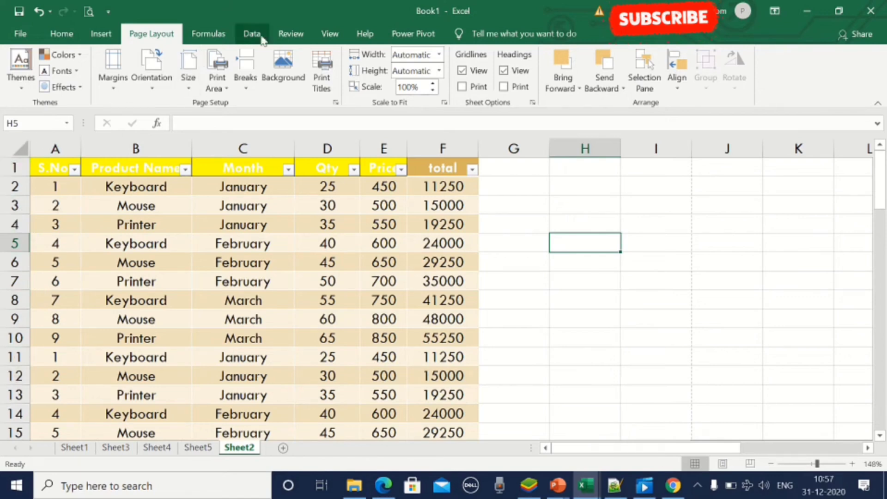
Review the print title settings without changing them, check the whole page in the print preview, and return to the worksheet.
click(323, 87)
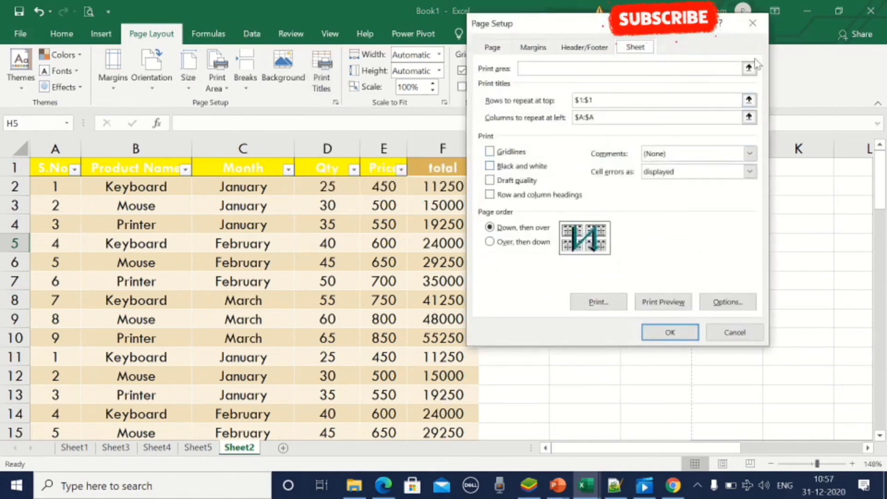
click(753, 24)
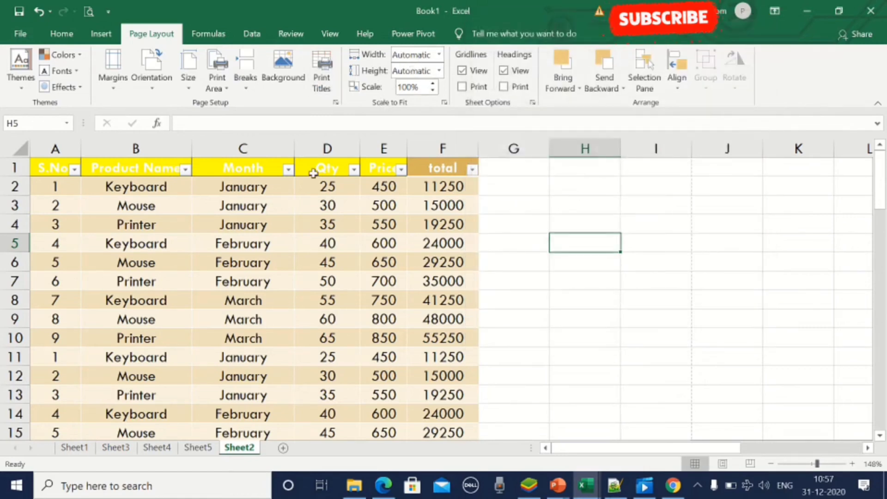
click(87, 10)
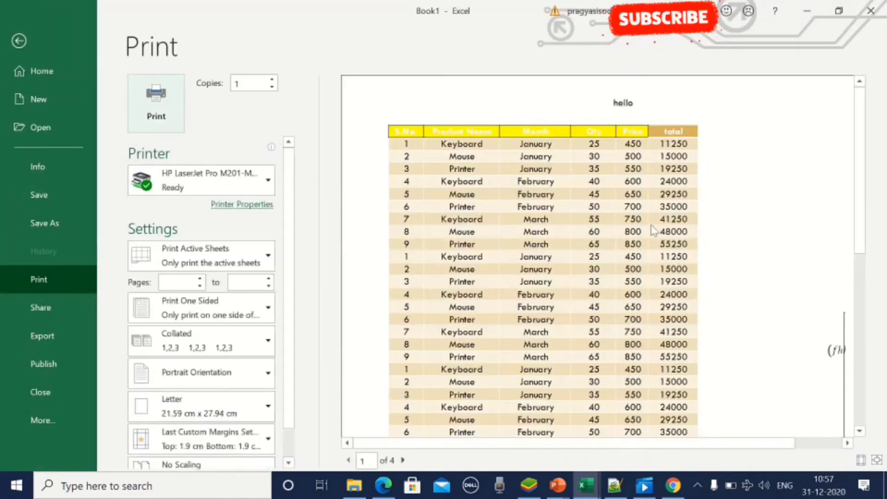
click(876, 460)
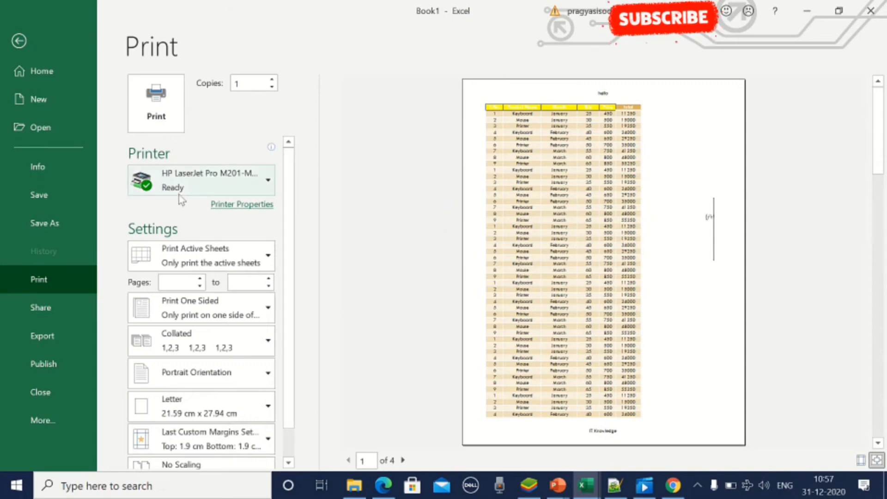
click(18, 42)
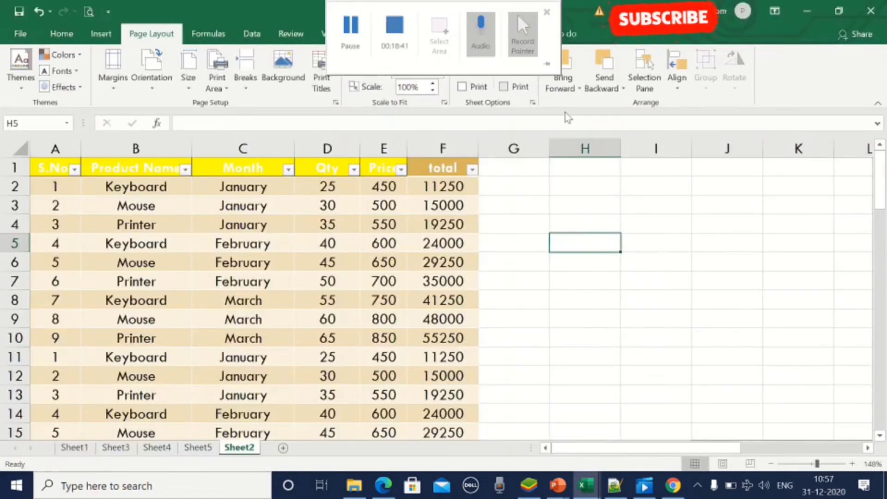
Fit the printout width to 1 page, check it in the print preview and return to the worksheet.
click(489, 212)
click(439, 55)
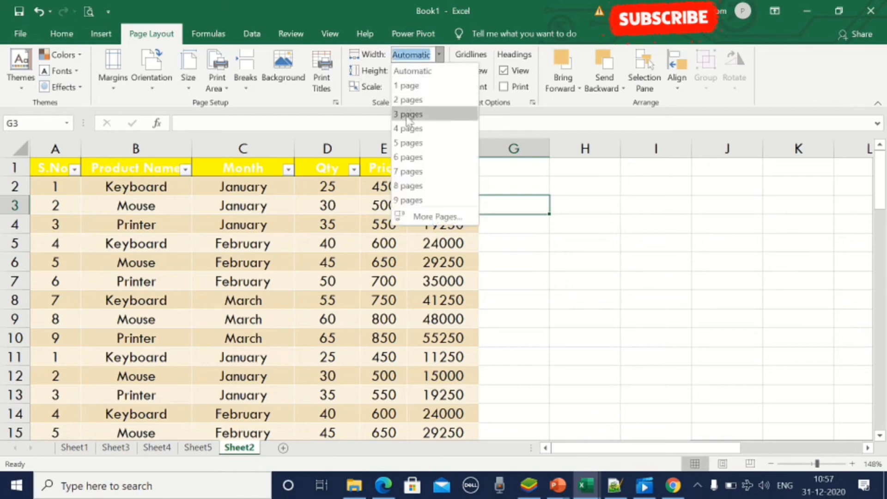
click(407, 87)
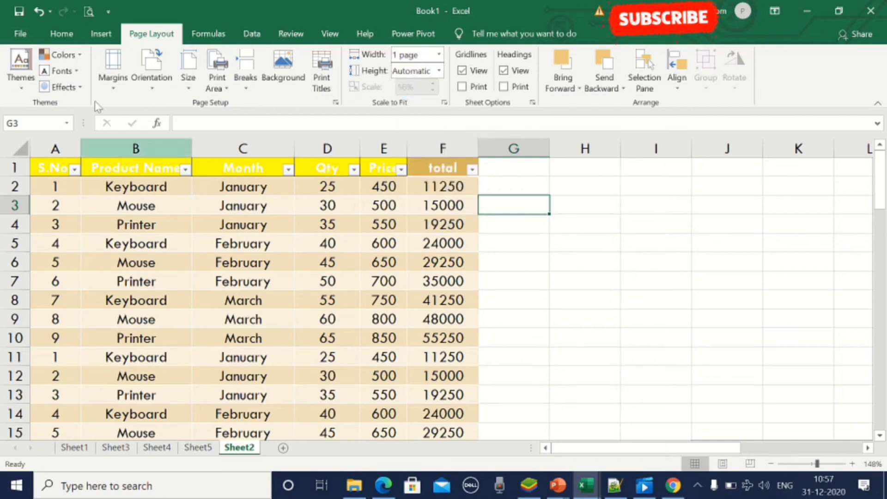
click(86, 9)
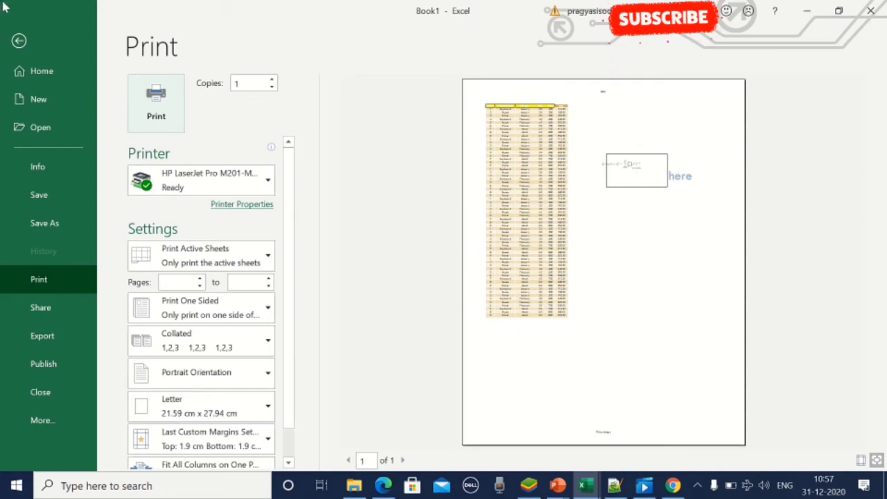
click(19, 40)
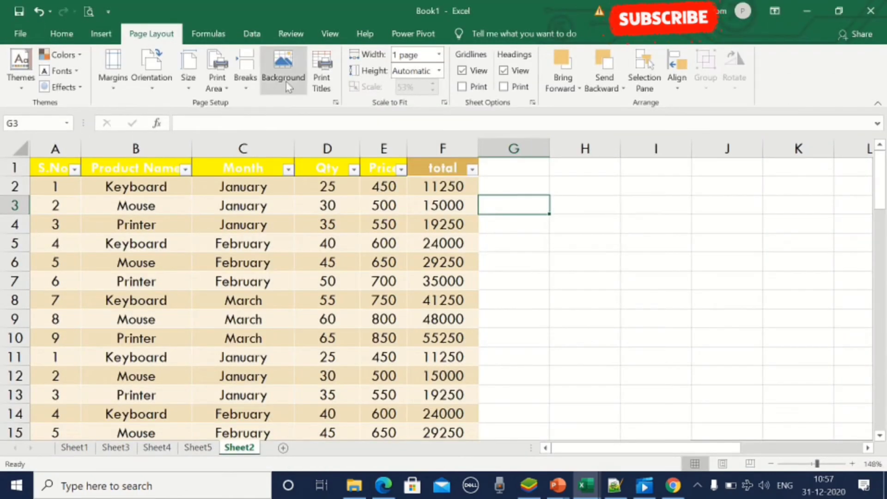
Set the printout width to 3 pages, check pages 1 to 3 in the print preview and return.
click(439, 56)
click(421, 116)
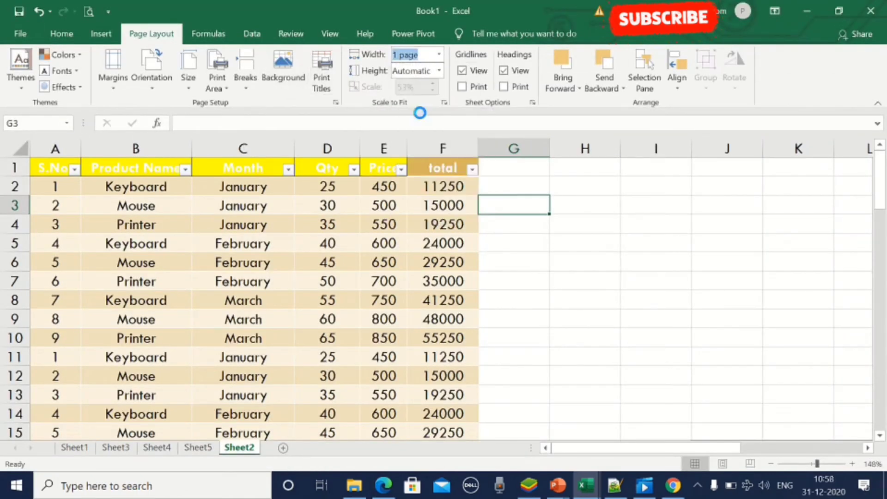
click(89, 11)
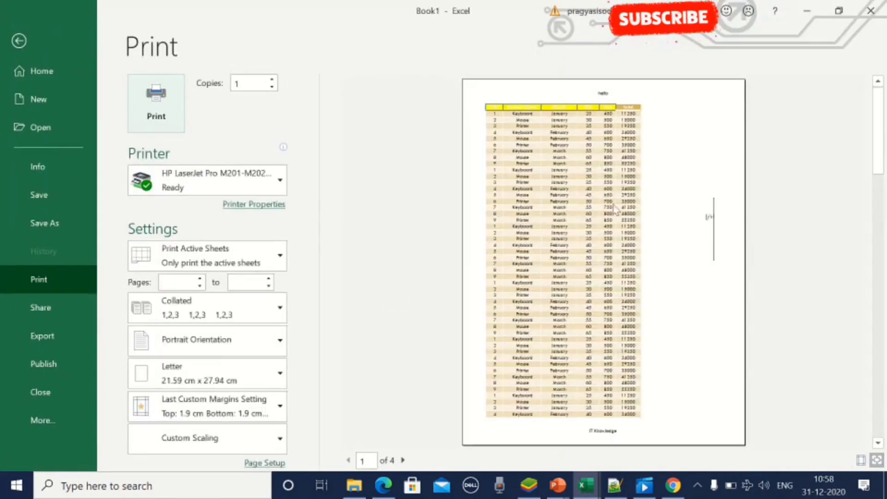
click(402, 460)
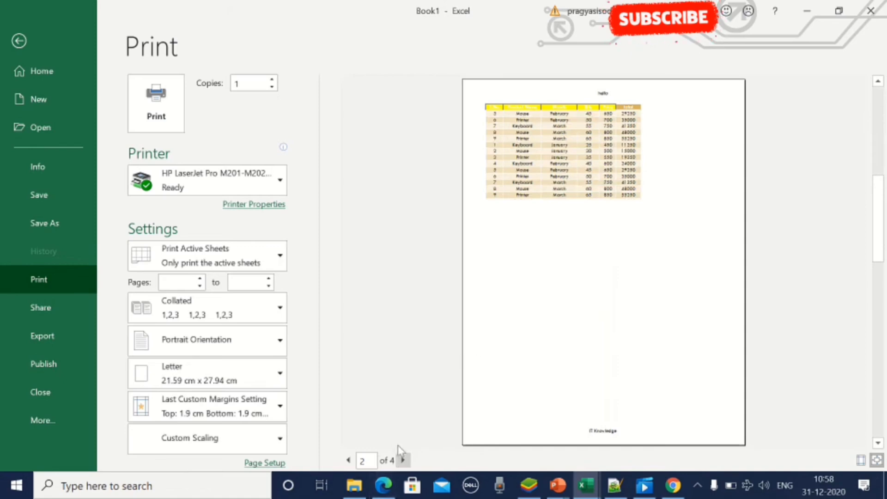
click(402, 460)
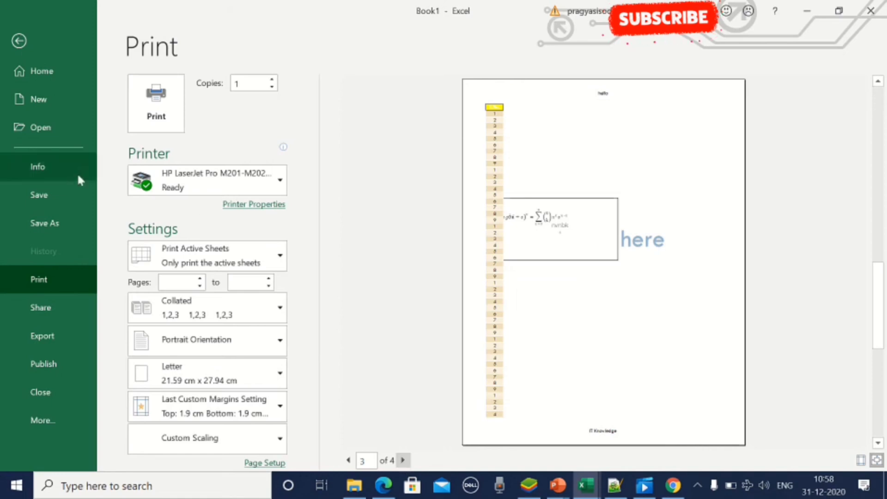
click(19, 42)
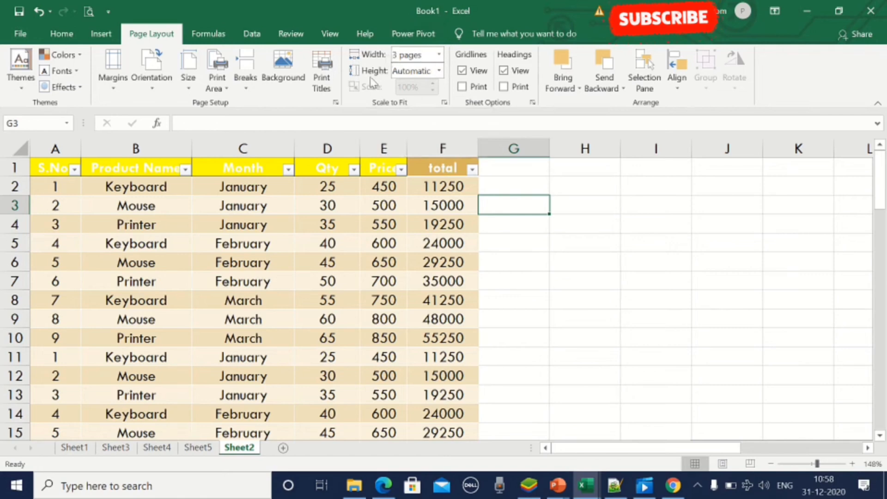
Set the printout width back to Automatic, leaving the height as it is.
click(439, 72)
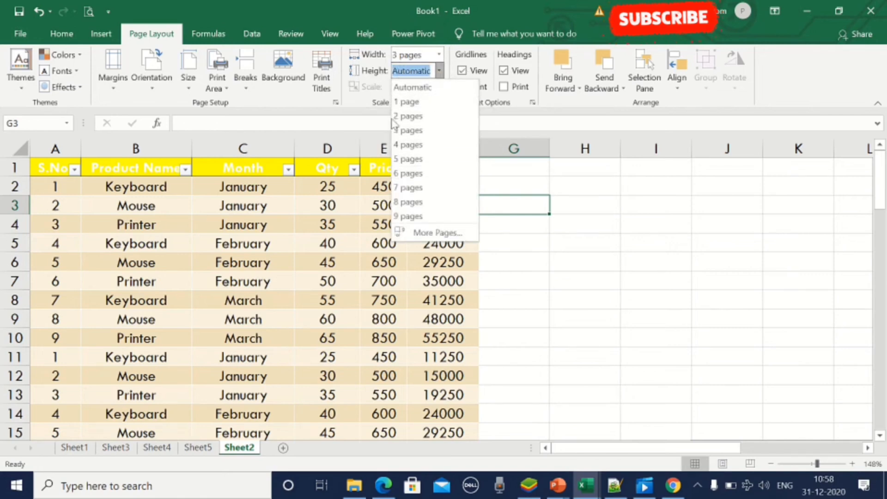
click(439, 54)
click(439, 55)
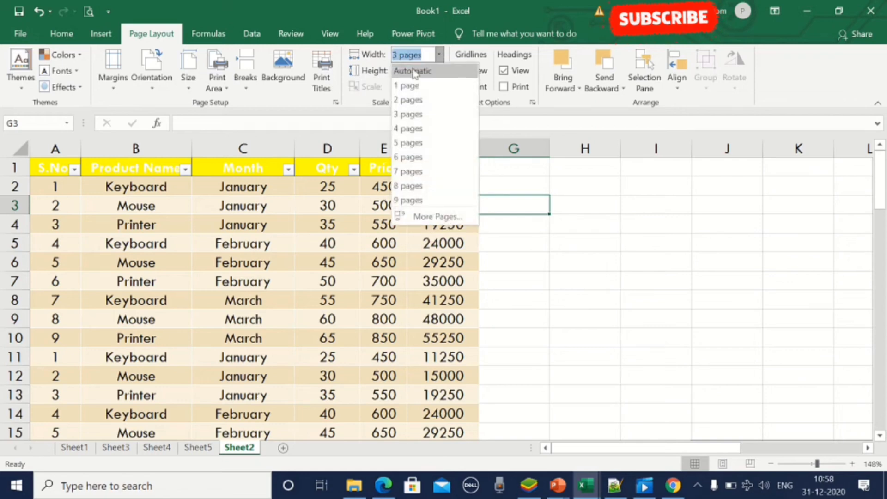
click(410, 72)
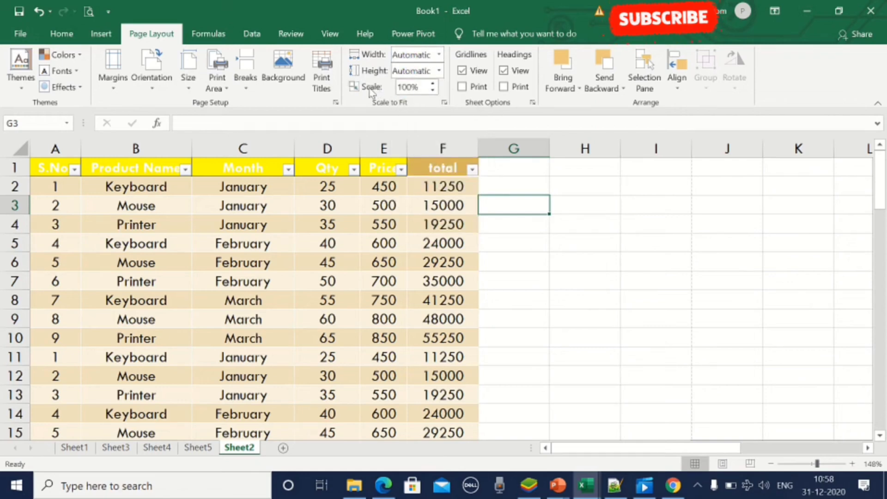
Raise the print scale to 145%, check pages 1 to 3 in the print preview and return to the worksheet.
click(433, 84)
click(433, 84)
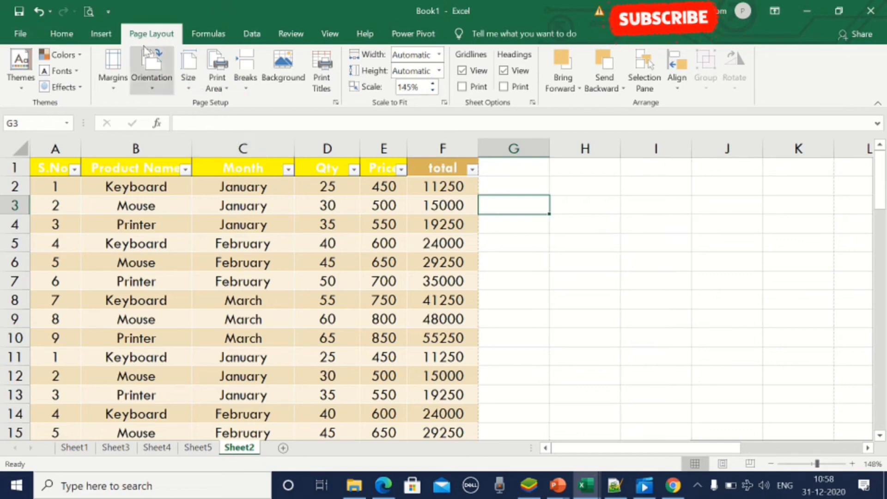
click(86, 8)
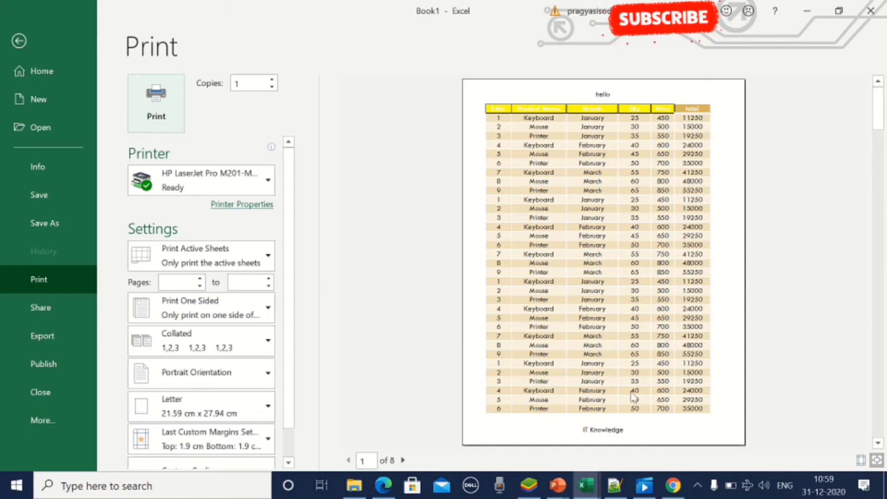
click(403, 460)
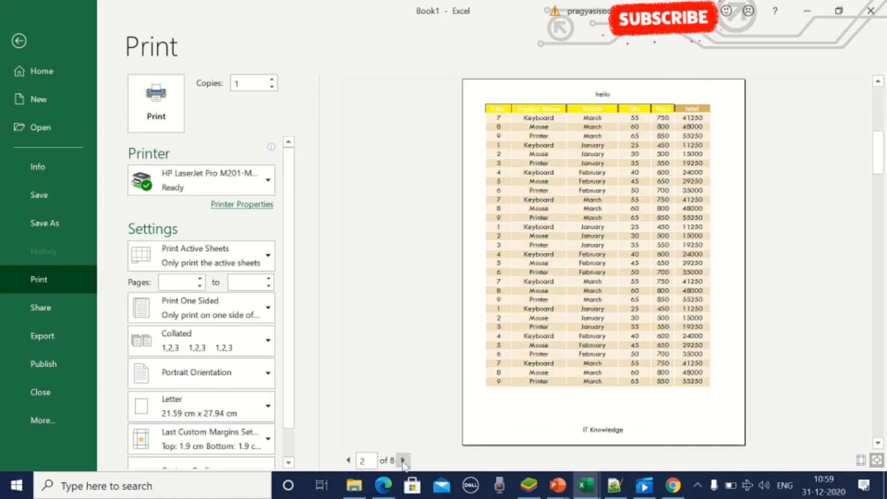
click(403, 460)
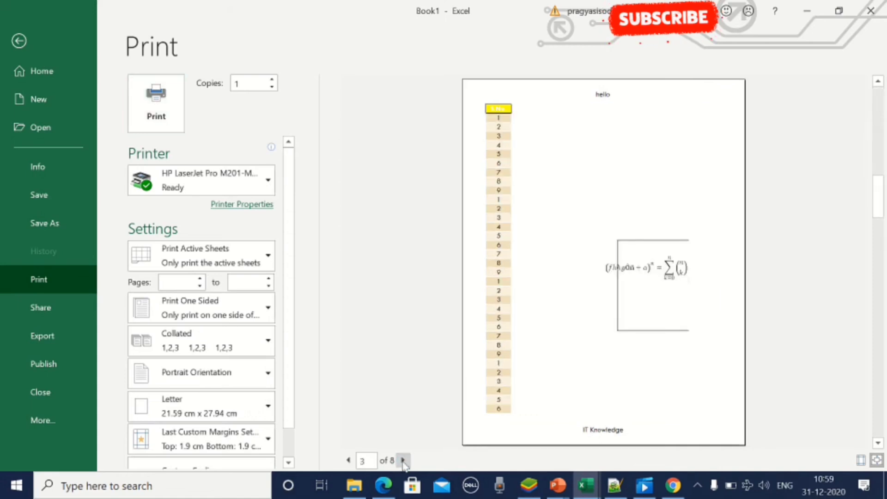
click(348, 460)
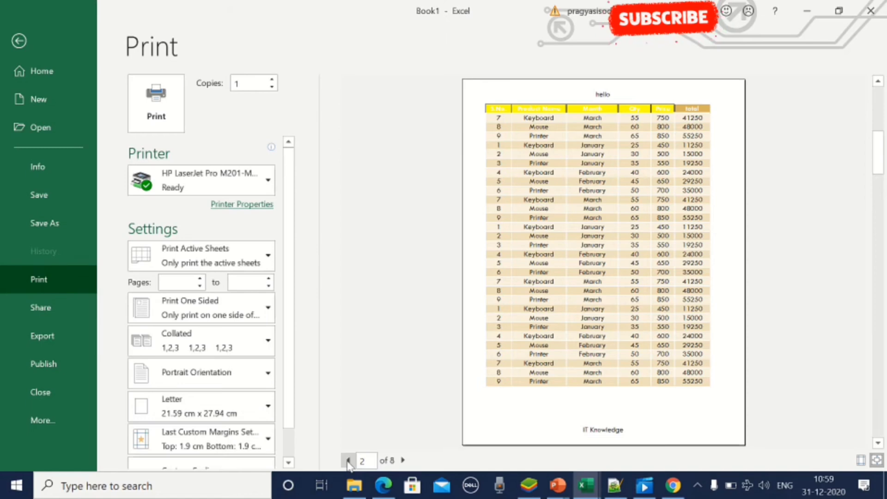
click(19, 41)
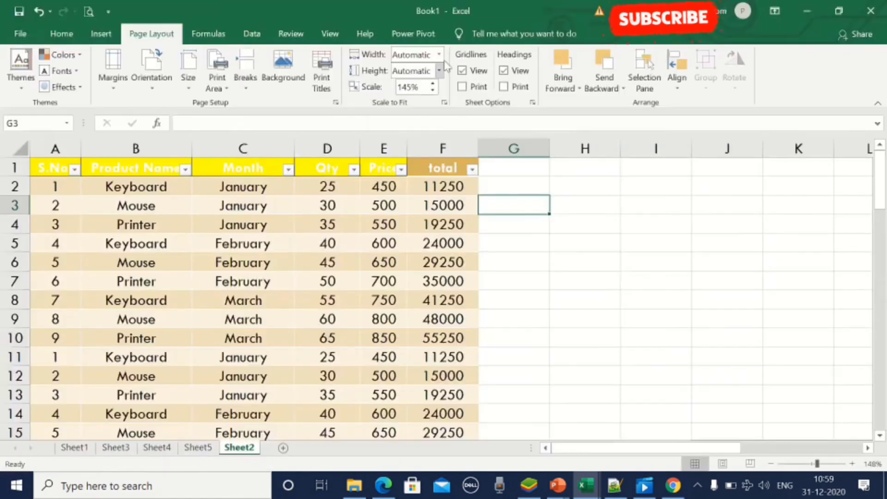
Reduce the print scale until the whole sheet fits on one page, check it in the print preview and return.
click(430, 89)
click(431, 91)
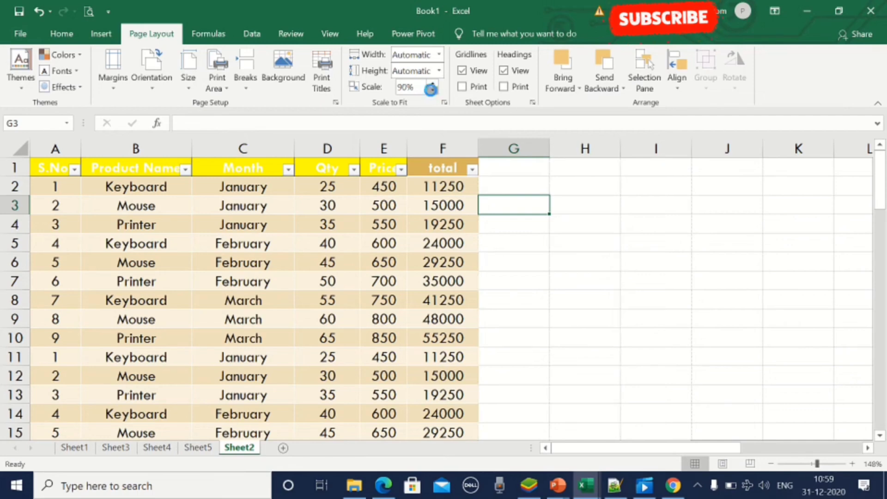
click(432, 91)
click(87, 10)
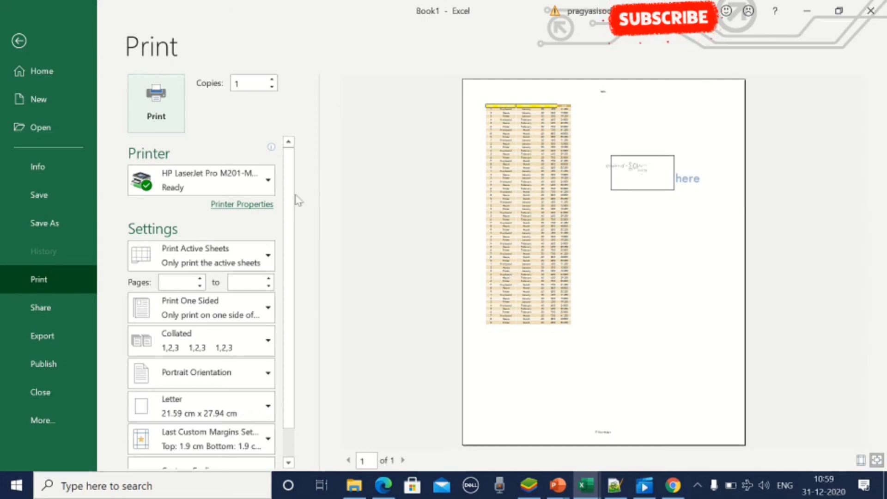
click(19, 42)
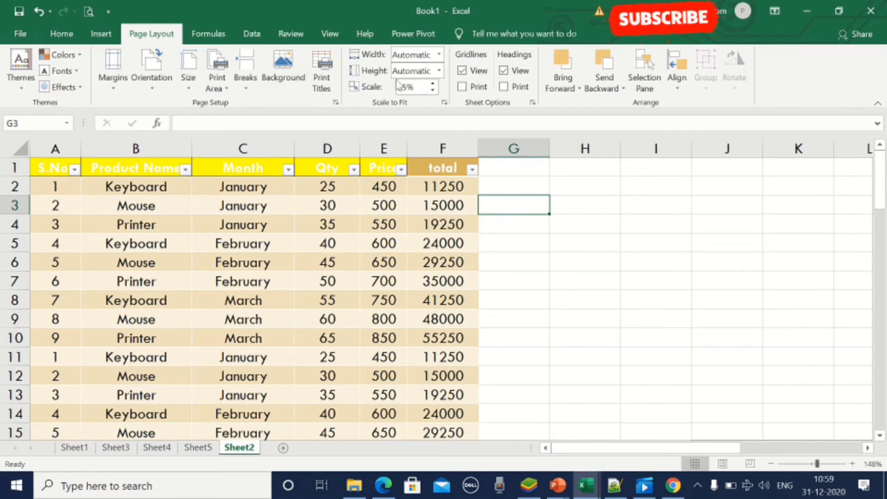
Set the print scale to 100%.
click(408, 88)
text(1125)
text(0)
click(607, 255)
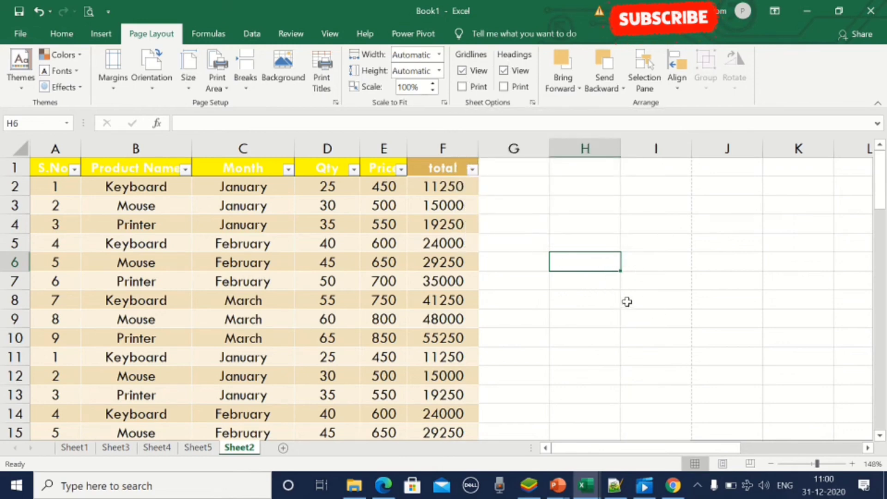
Toggle the on-screen gridlines off and on, and try gridline printing in the print preview before switching it off again.
click(461, 71)
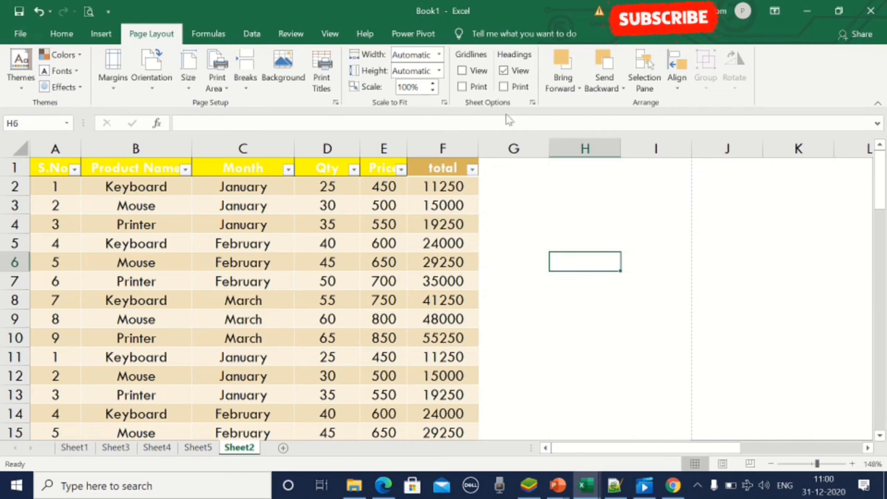
click(461, 71)
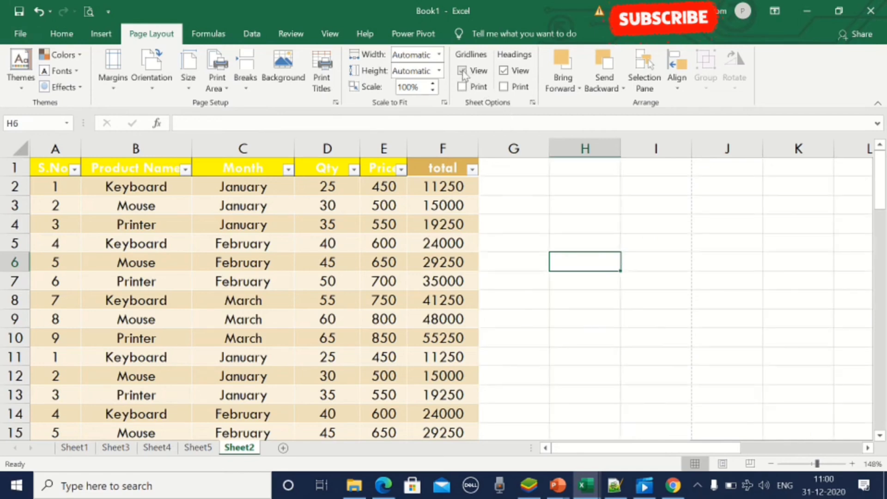
click(462, 87)
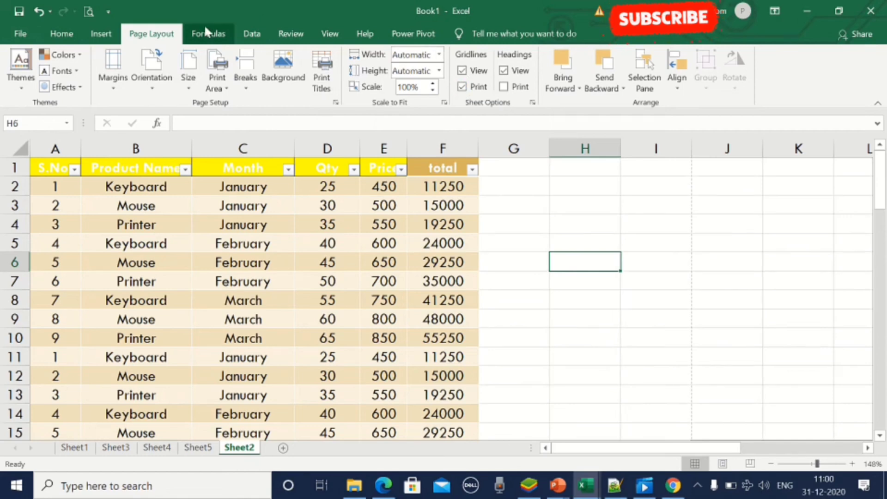
click(89, 12)
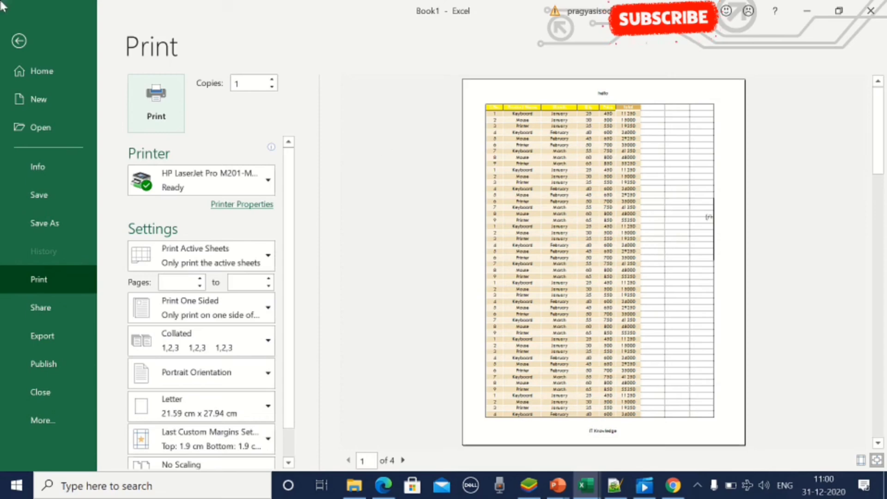
click(19, 41)
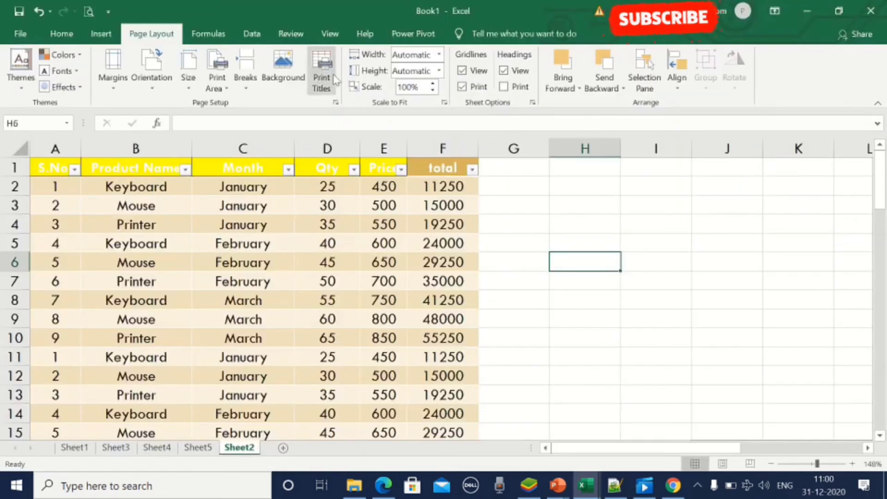
click(461, 87)
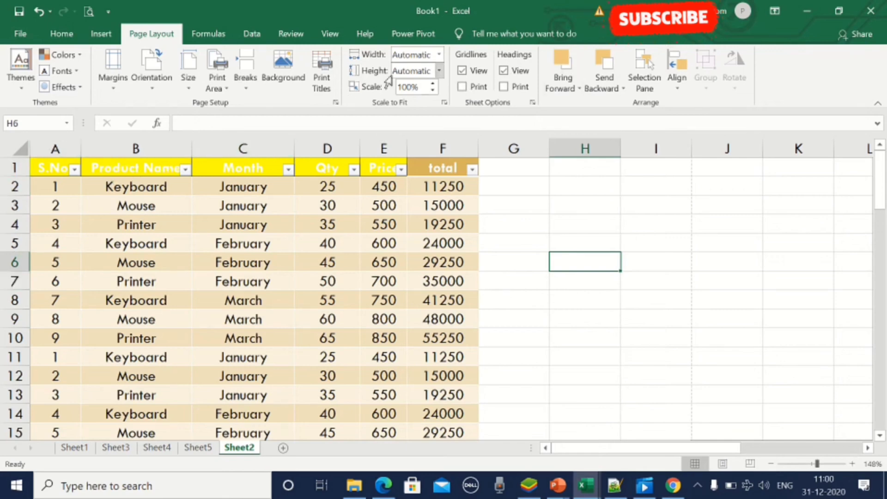
Hide the row and column headings on the worksheet and show them again.
click(503, 71)
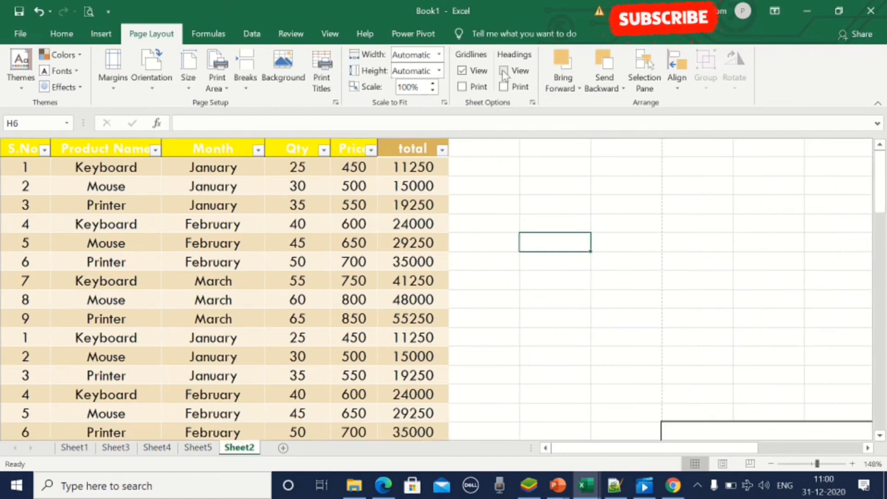
click(503, 72)
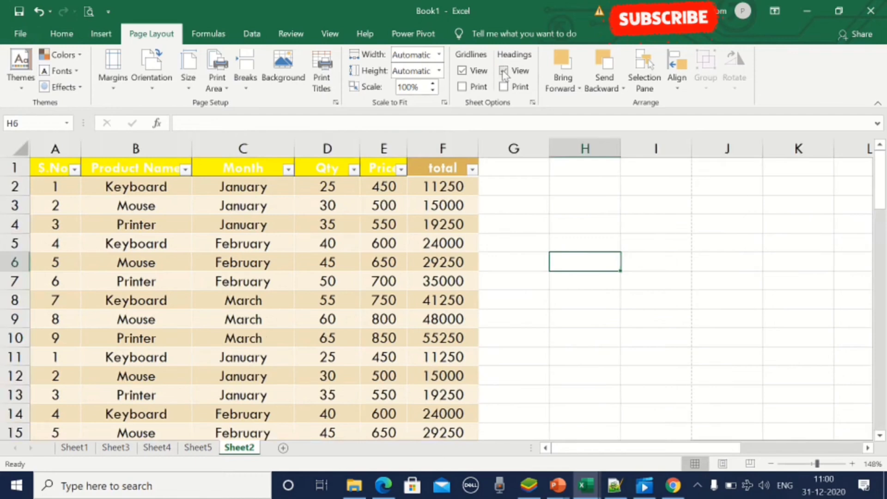
Turn on printing of the row and column headings, check them in the print preview and return to the sheet.
click(503, 92)
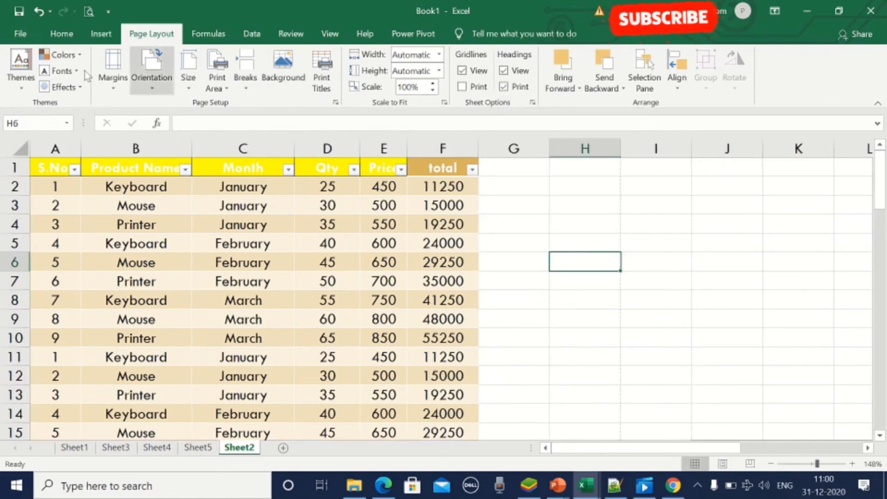
click(88, 10)
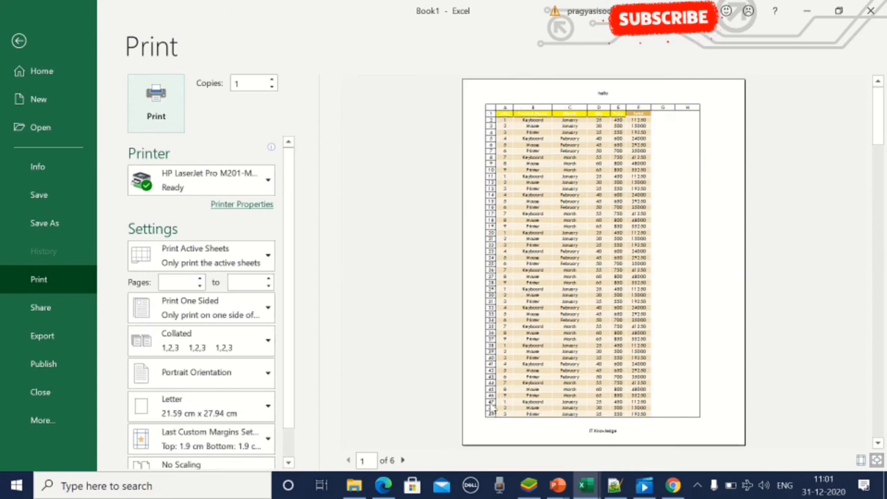
click(18, 41)
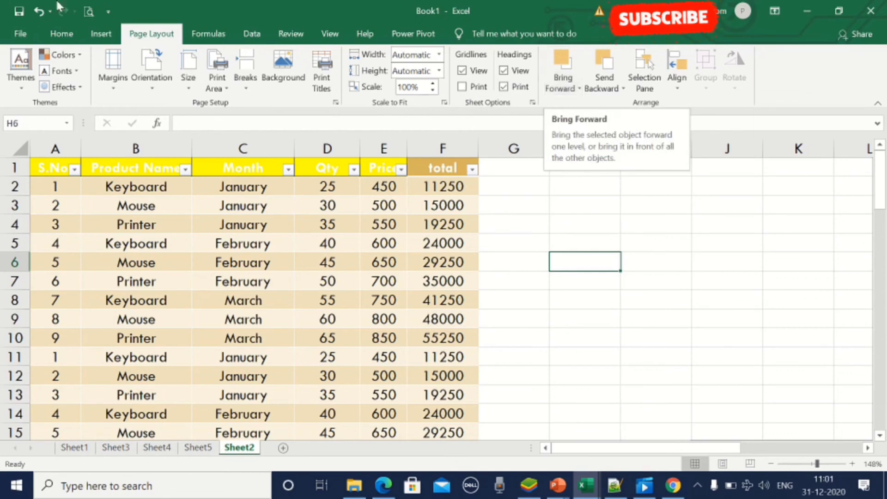
Draw a rectangle about 3.43 cm high and 4.72 cm wide over the table and give it the solid black shape style.
click(100, 33)
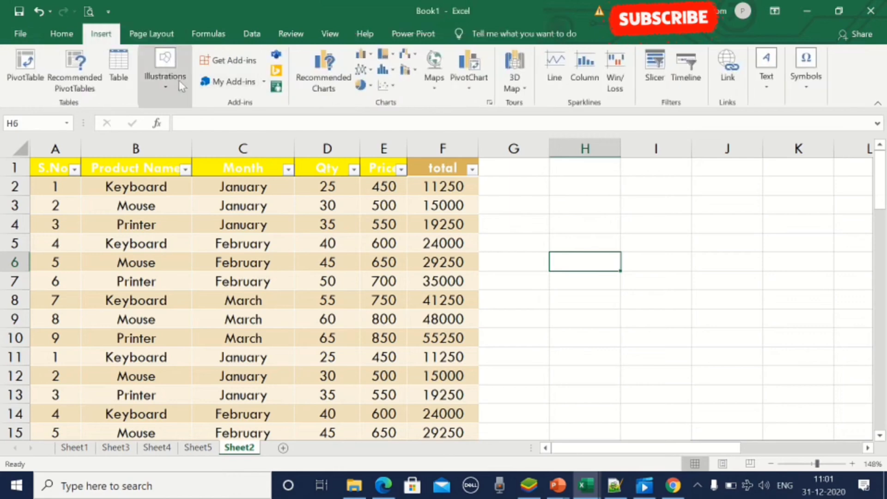
click(167, 79)
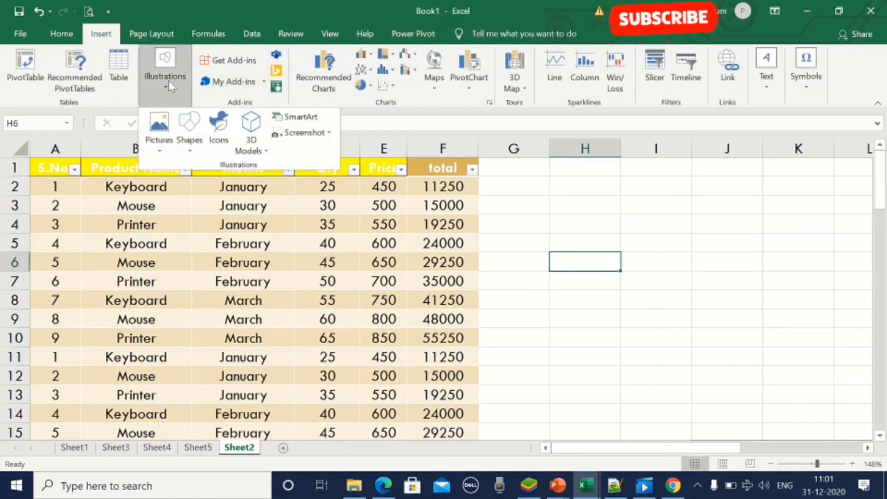
click(193, 141)
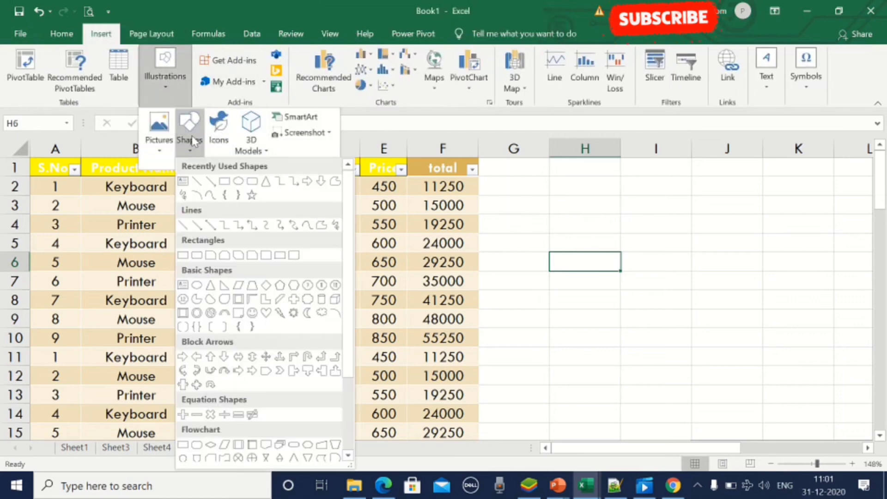
click(224, 184)
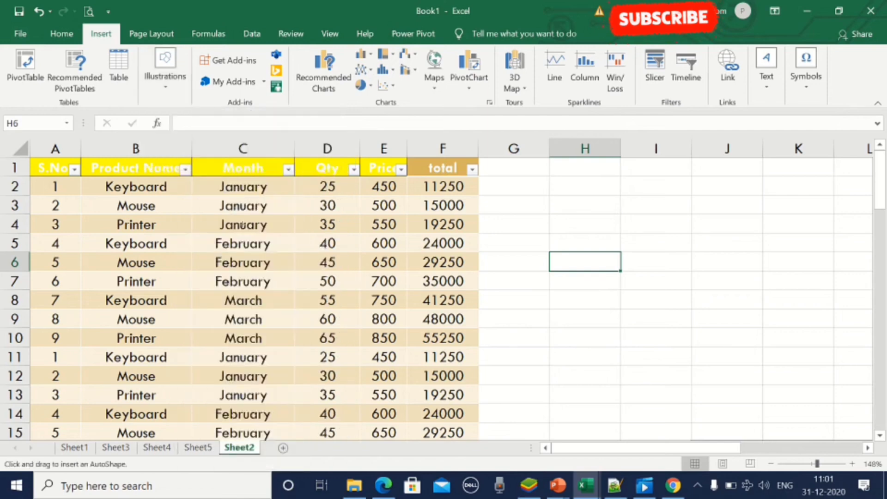
drag(207, 239, 391, 371)
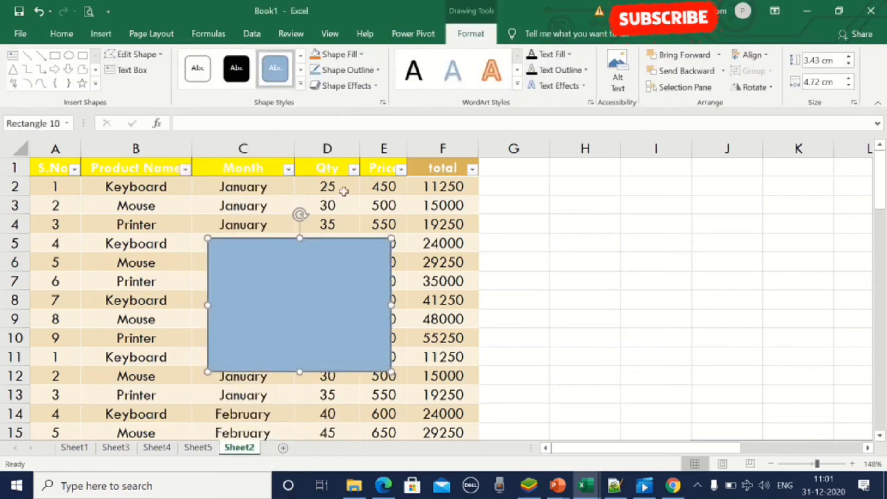
click(236, 68)
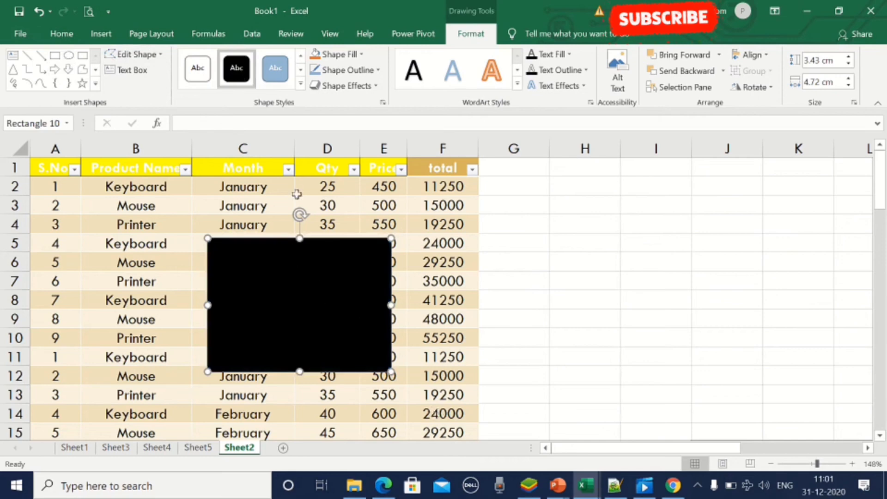
Draw an overlapping oval about 3.7 by 4.18 cm and a gold-styled down arrow about 3.72 by 3 cm.
click(68, 55)
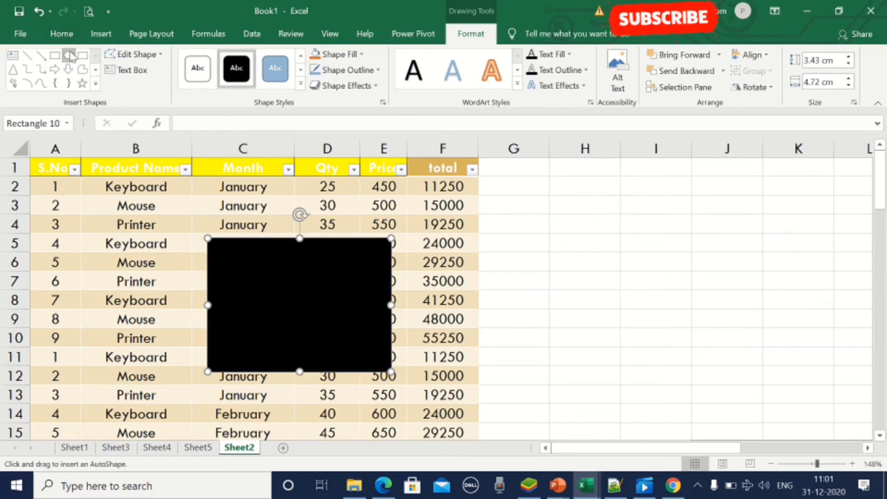
drag(327, 266, 491, 409)
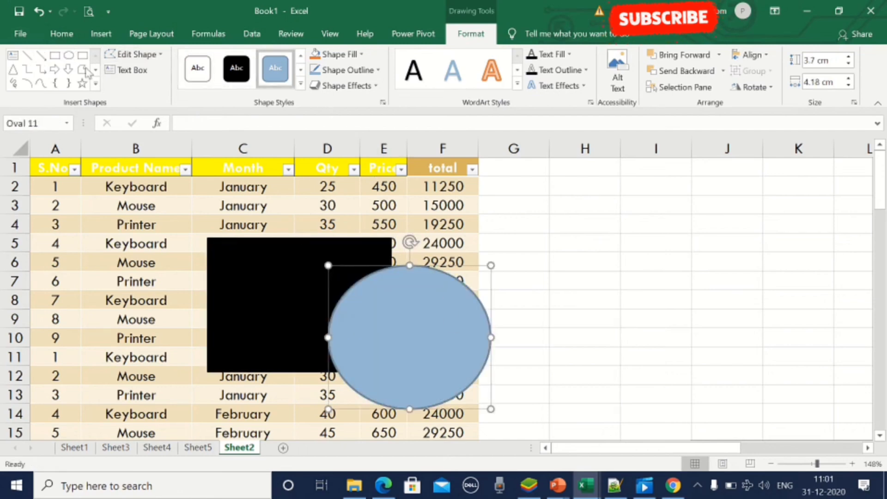
click(68, 70)
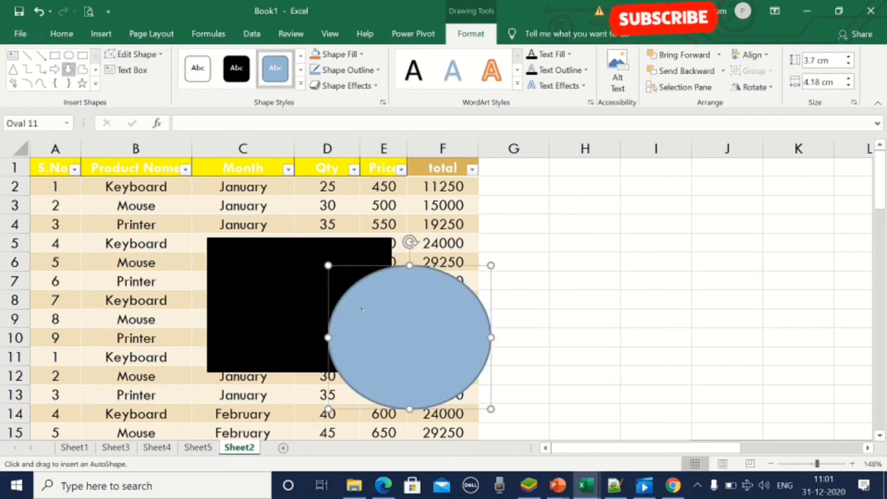
mouse_move(301, 324)
mouse_down()
mouse_move(412, 408)
mouse_move(415, 445)
mouse_up()
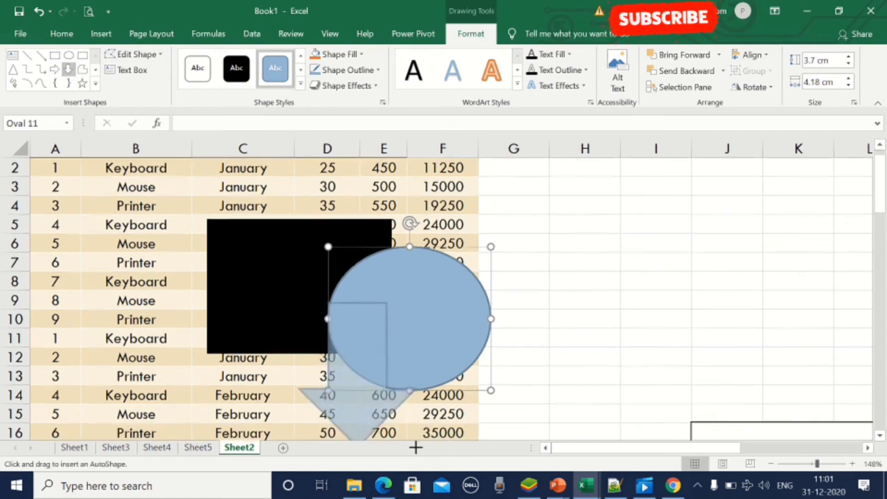
click(300, 84)
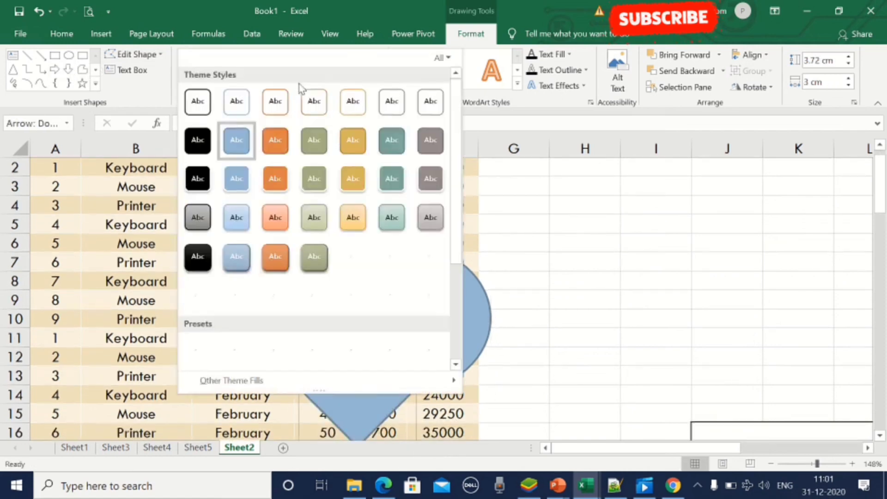
click(353, 179)
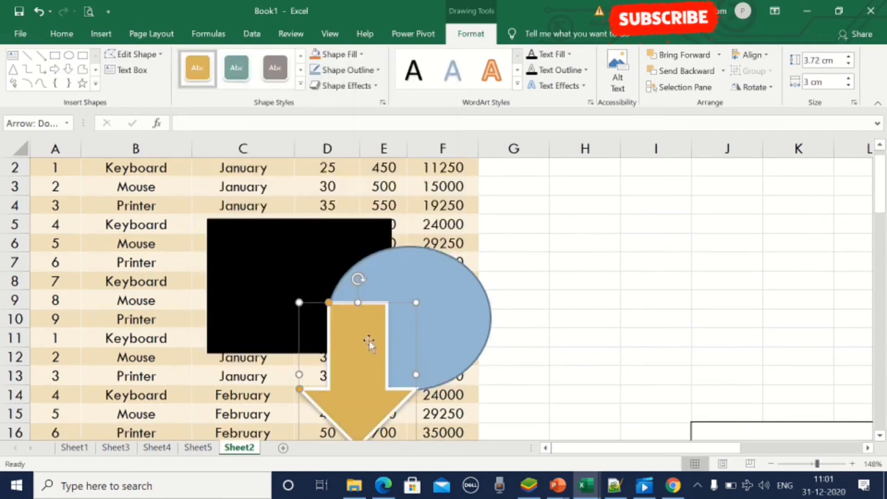
Send the gold arrow backward two levels, behind the oval and the black rectangle.
click(155, 34)
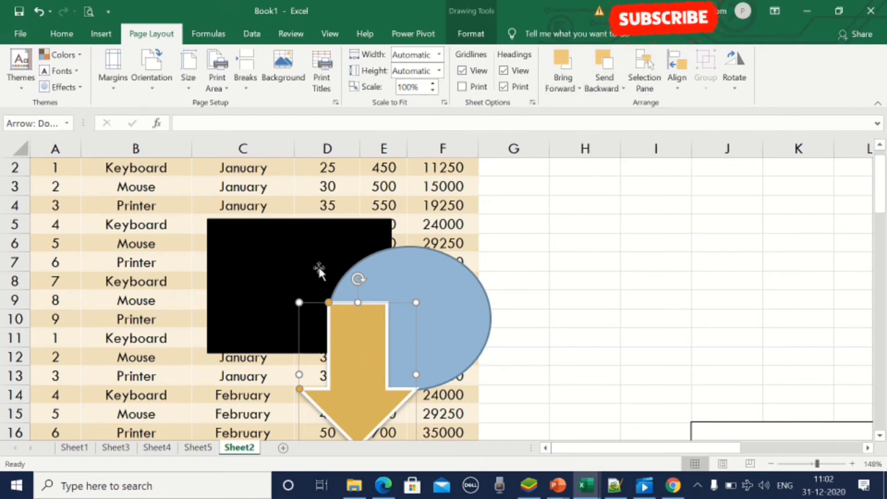
click(604, 64)
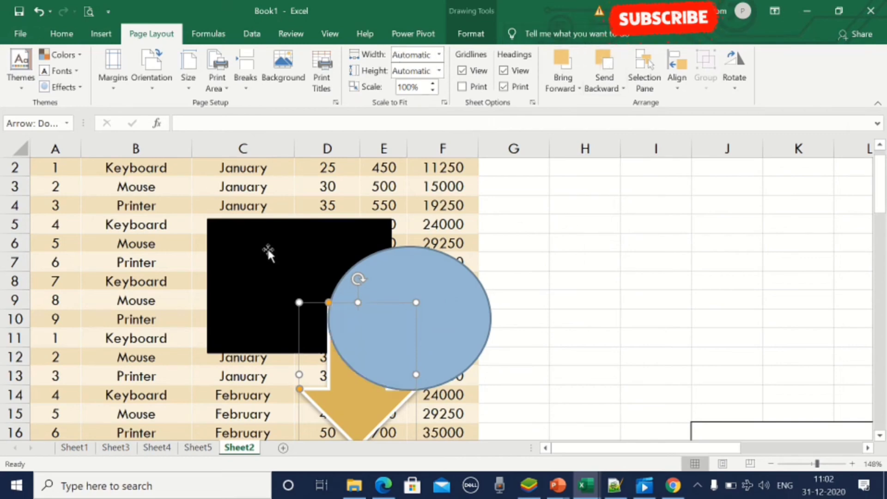
click(607, 63)
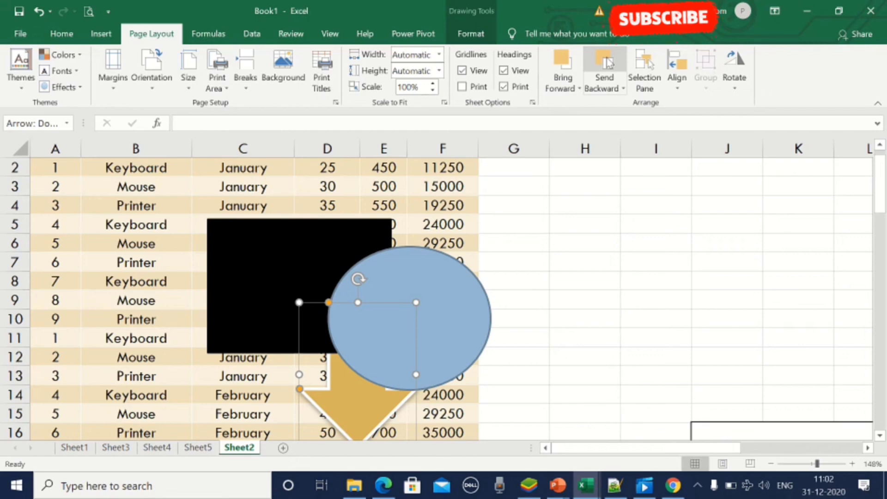
Bring the gold arrow forward two levels, in front of the rectangle and the oval.
click(573, 64)
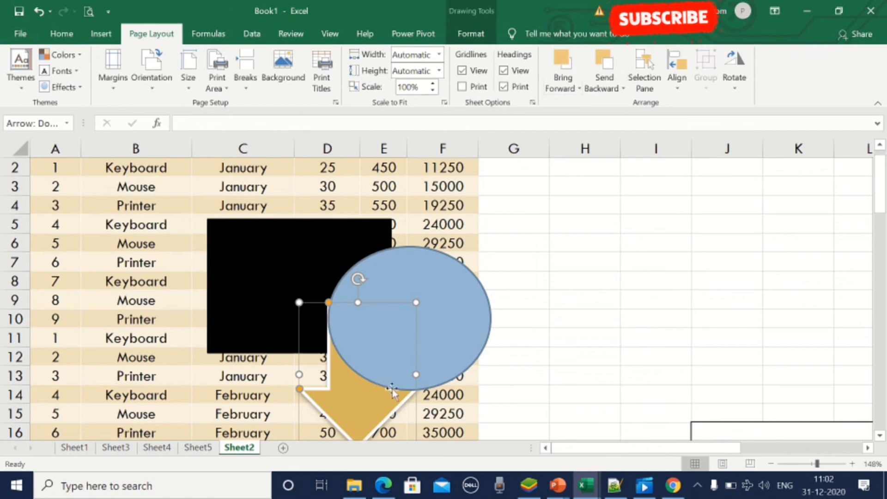
scroll(400, 298, down, 1)
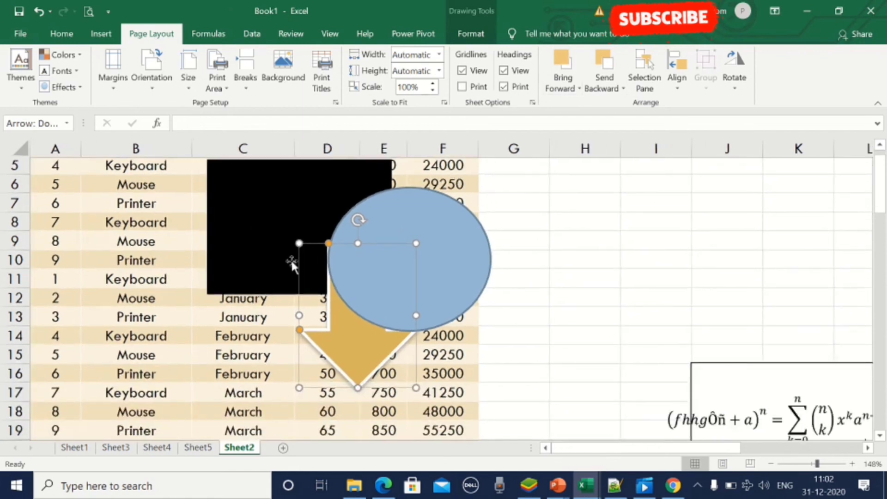
click(563, 61)
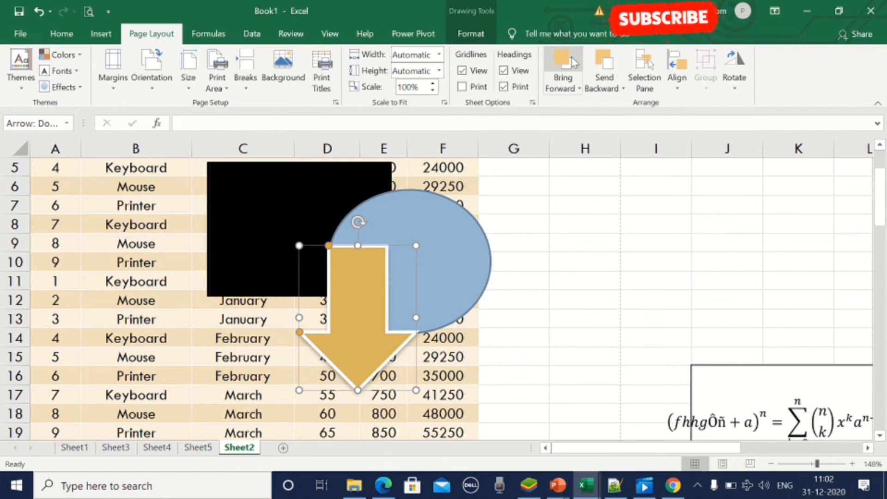
click(573, 90)
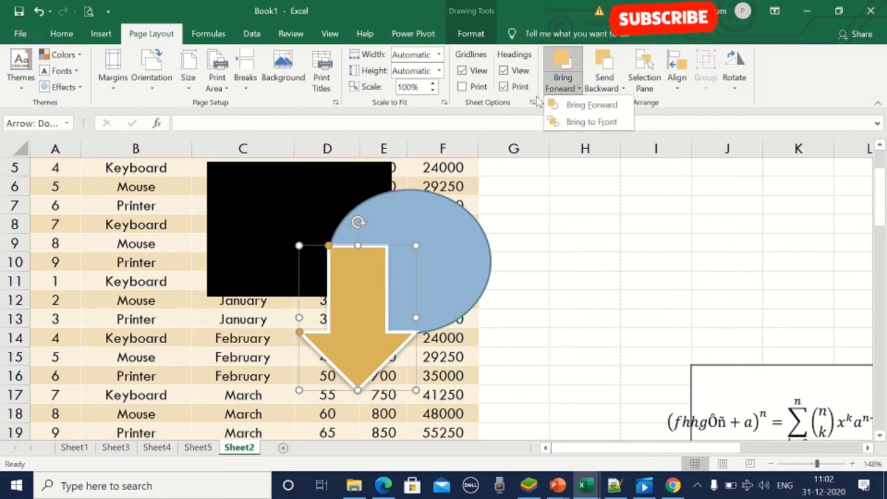
click(614, 89)
click(615, 89)
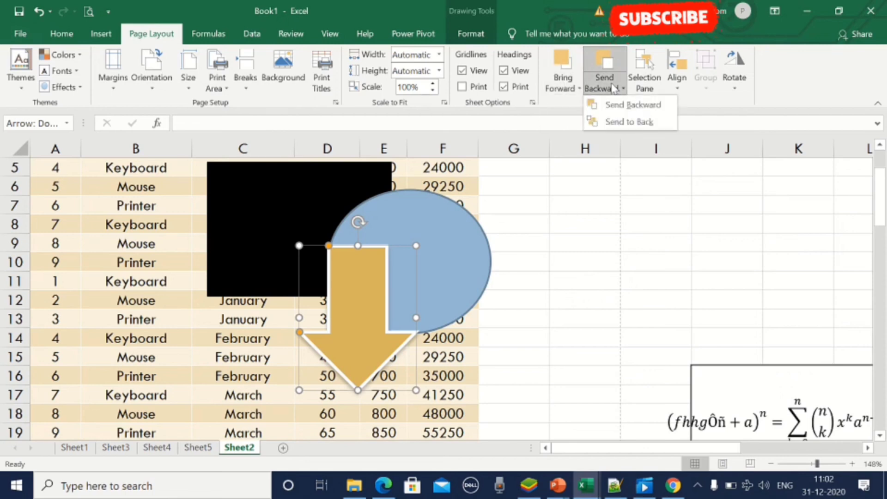
Display the Selection pane listing the sheet's objects.
click(643, 78)
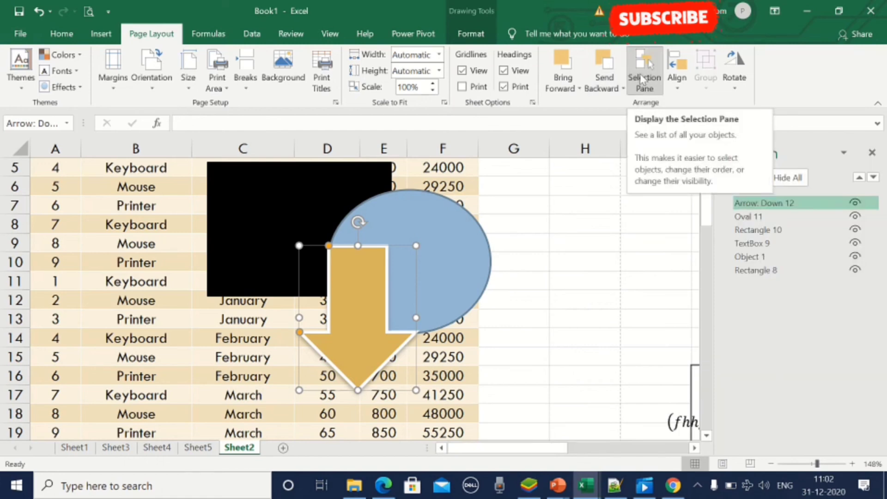